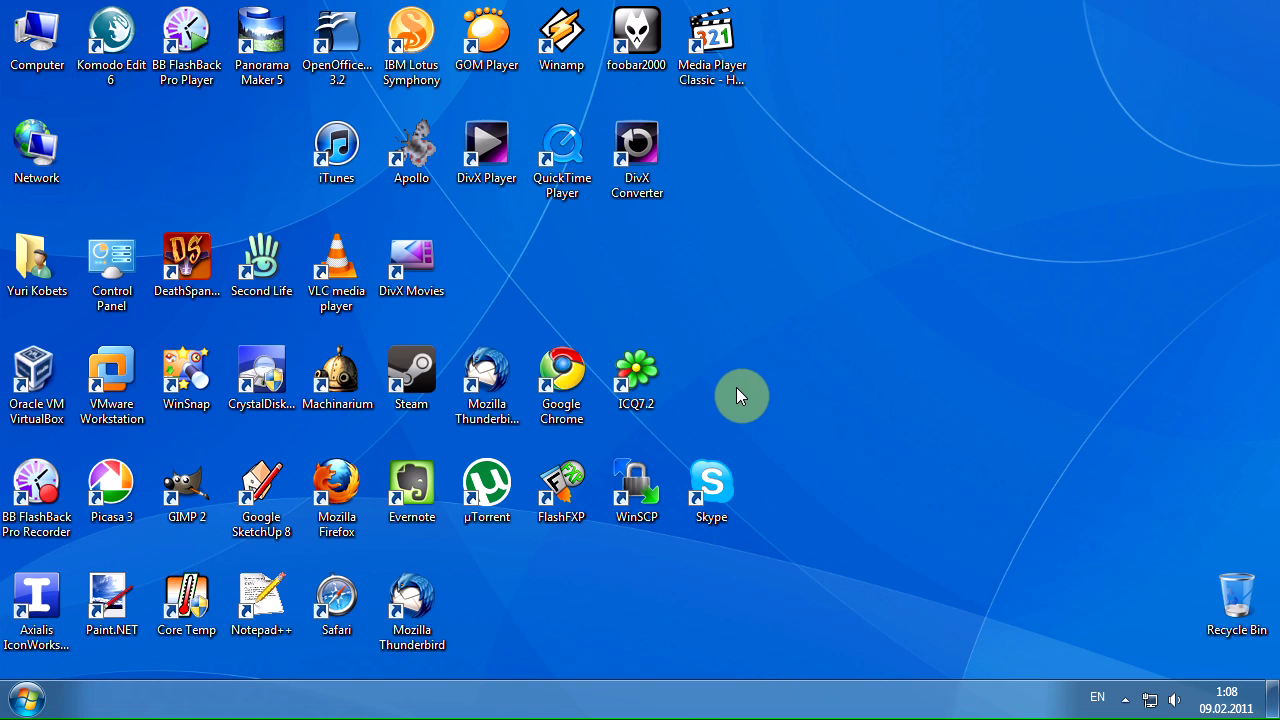
Add the True Launch Bar toolbar to the taskbar.
{"action": "right_click", "coordinate": [575, 703]}
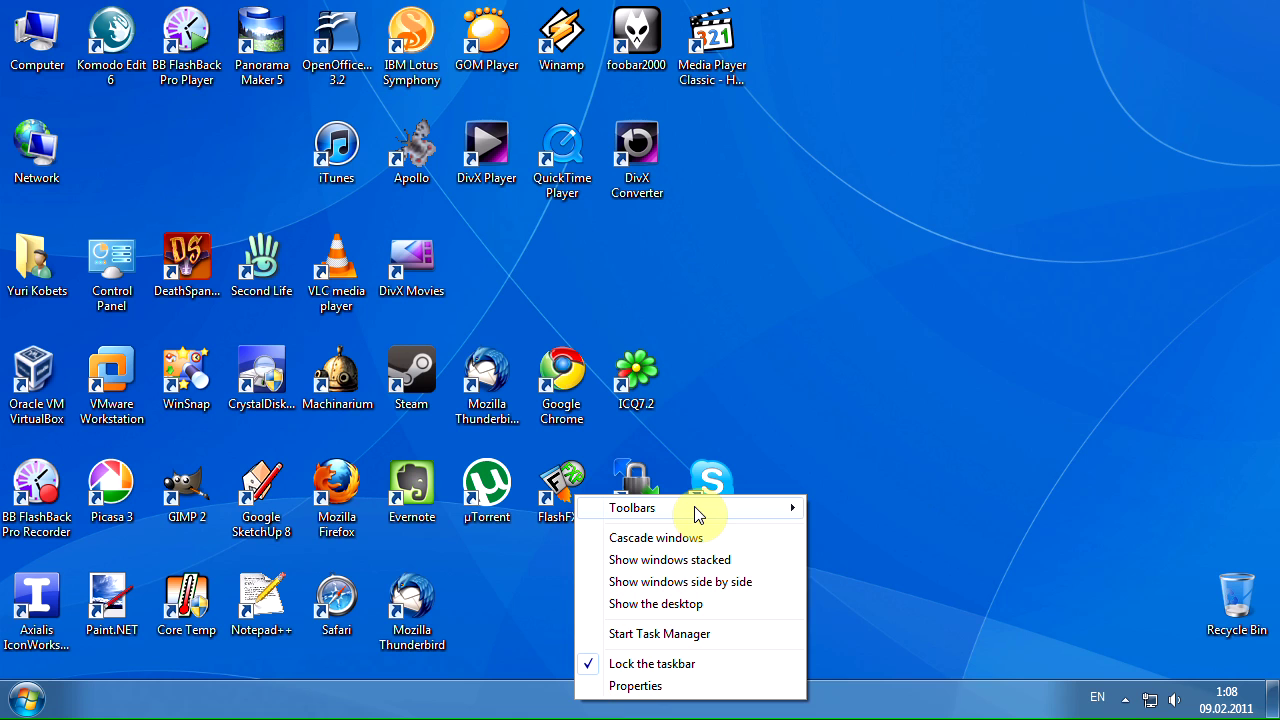
{"action": "mouse_move", "coordinate": [697, 514]}
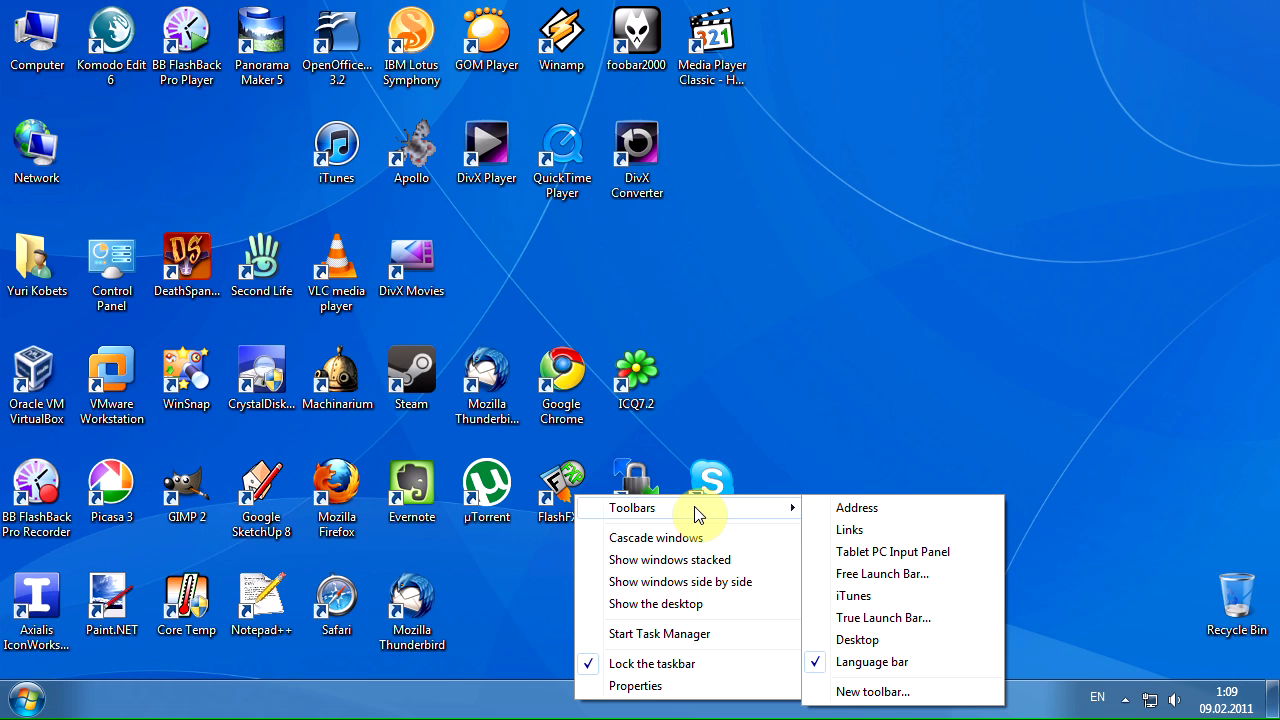
{"action": "left_click", "coordinate": [911, 619]}
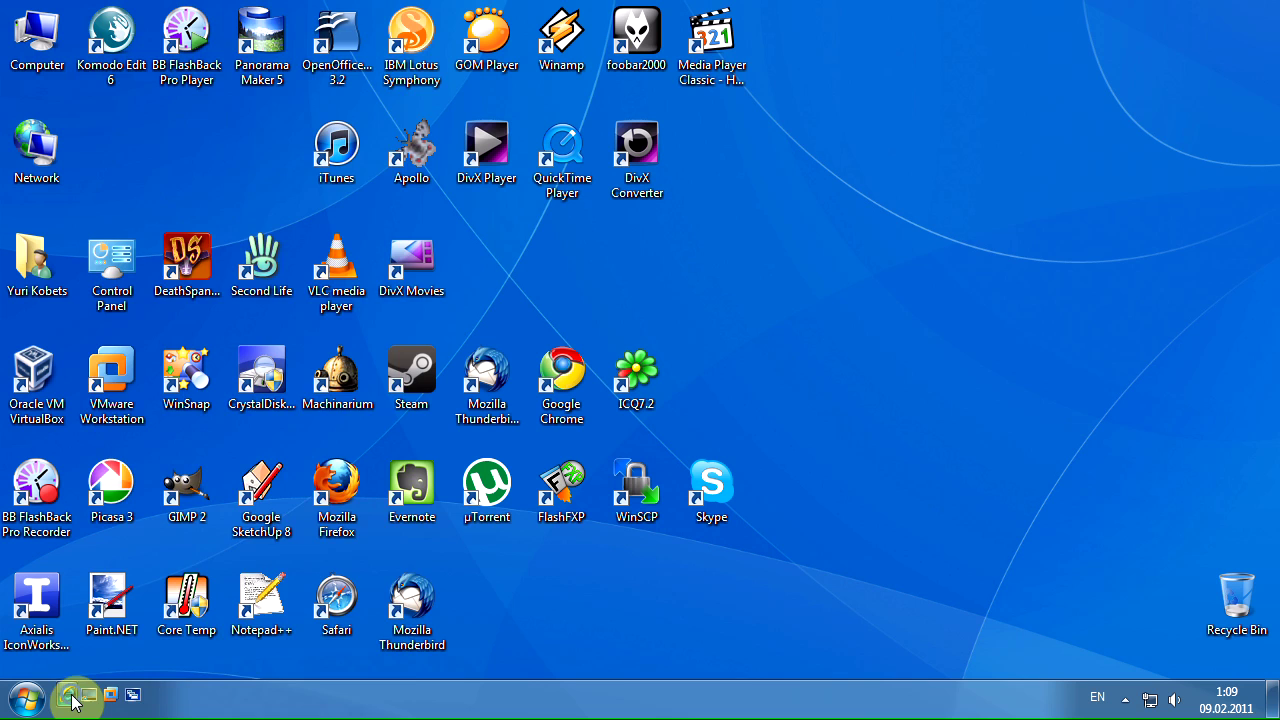
Create a menu named "Start Here" on the launch bar with the Default view mode and large icons.
{"action": "right_click", "coordinate": [72, 703]}
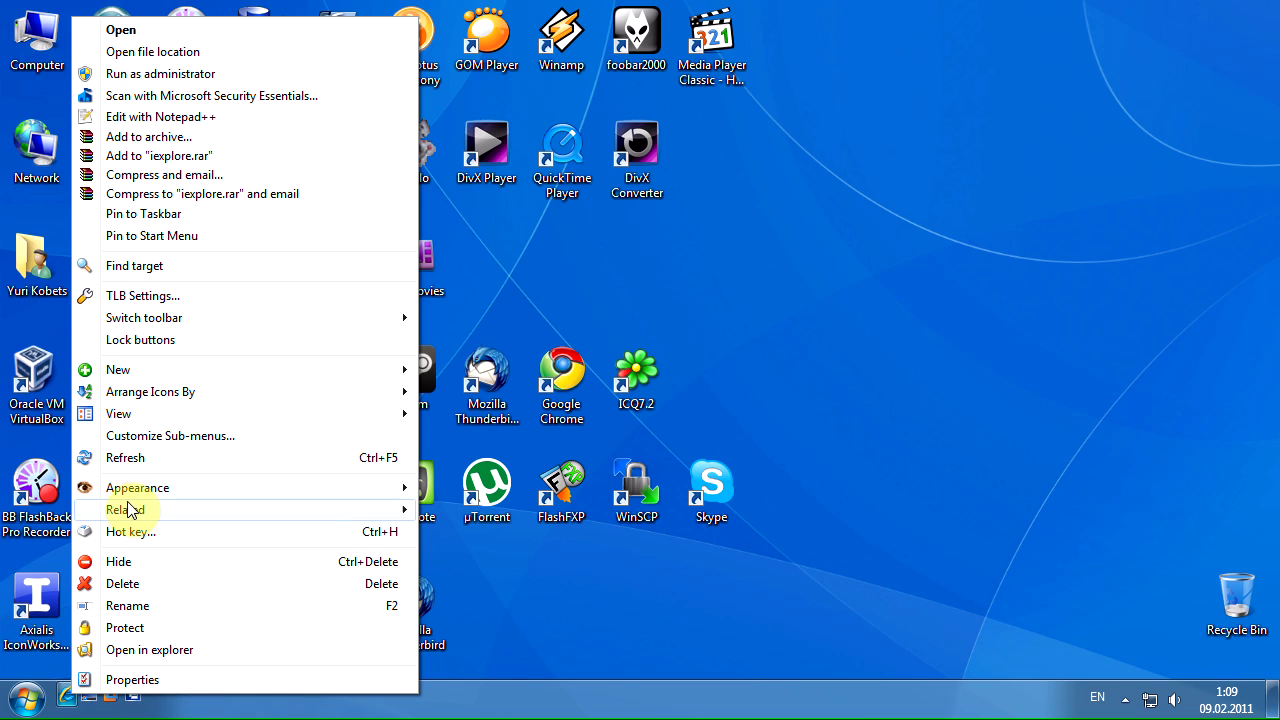
{"action": "mouse_move", "coordinate": [146, 376]}
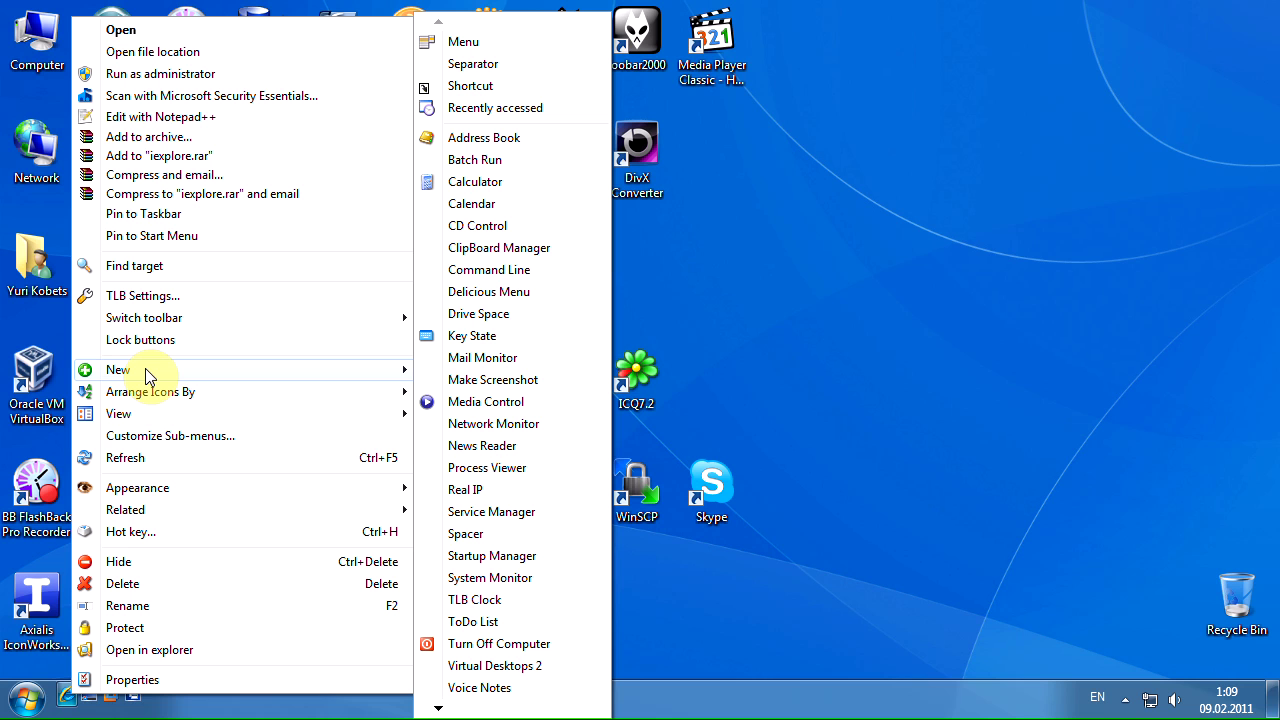
{"action": "left_click", "coordinate": [459, 43]}
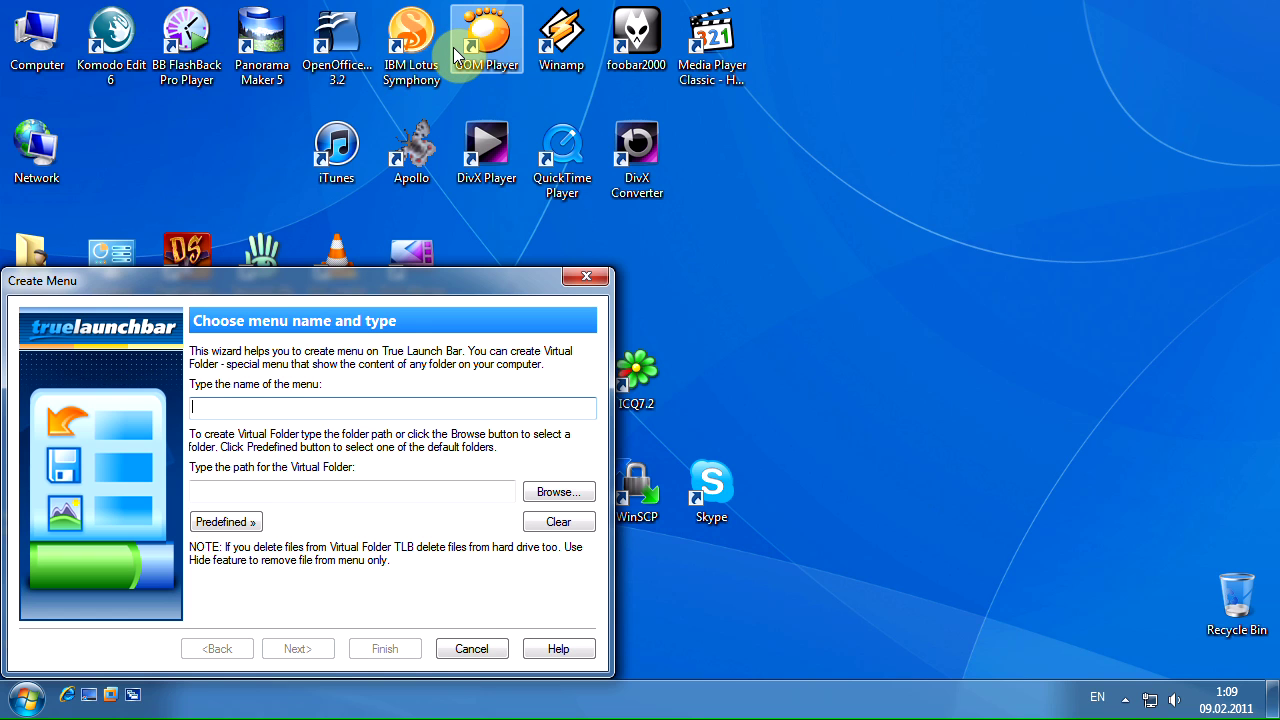
{"action": "type", "text": "S"}
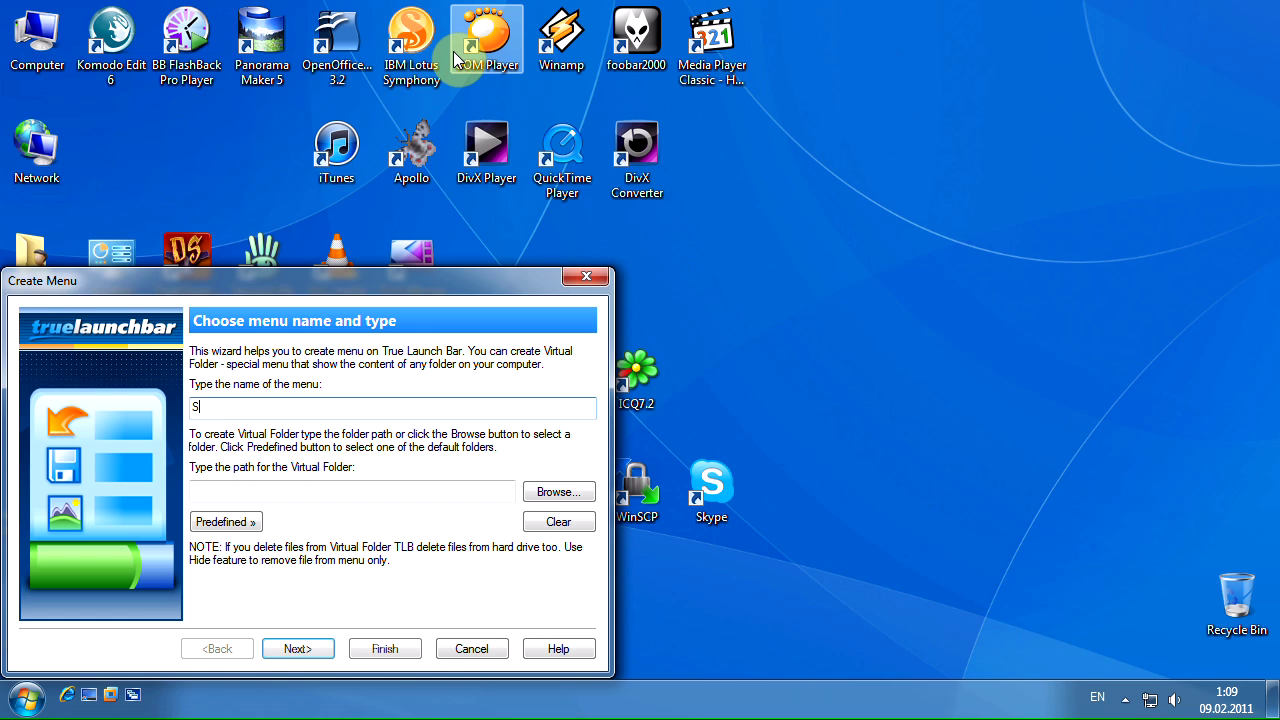
{"action": "type", "text": "tart Here"}
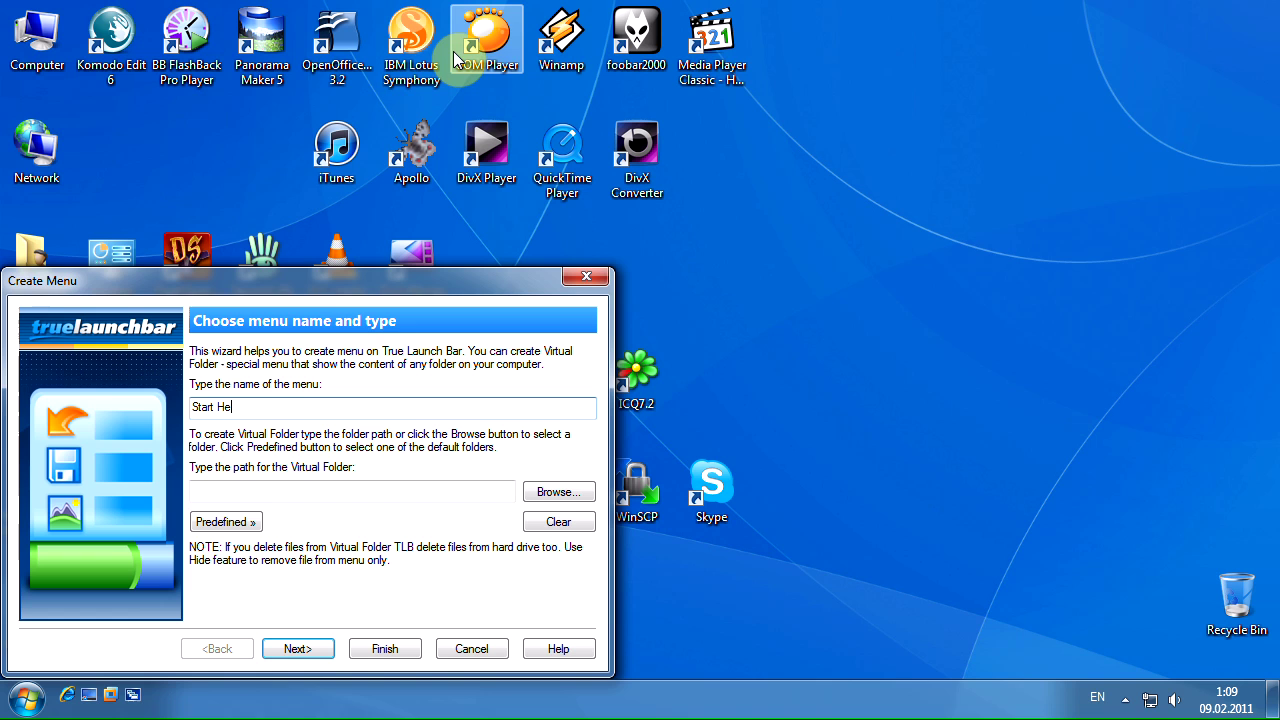
{"action": "left_click", "coordinate": [316, 655]}
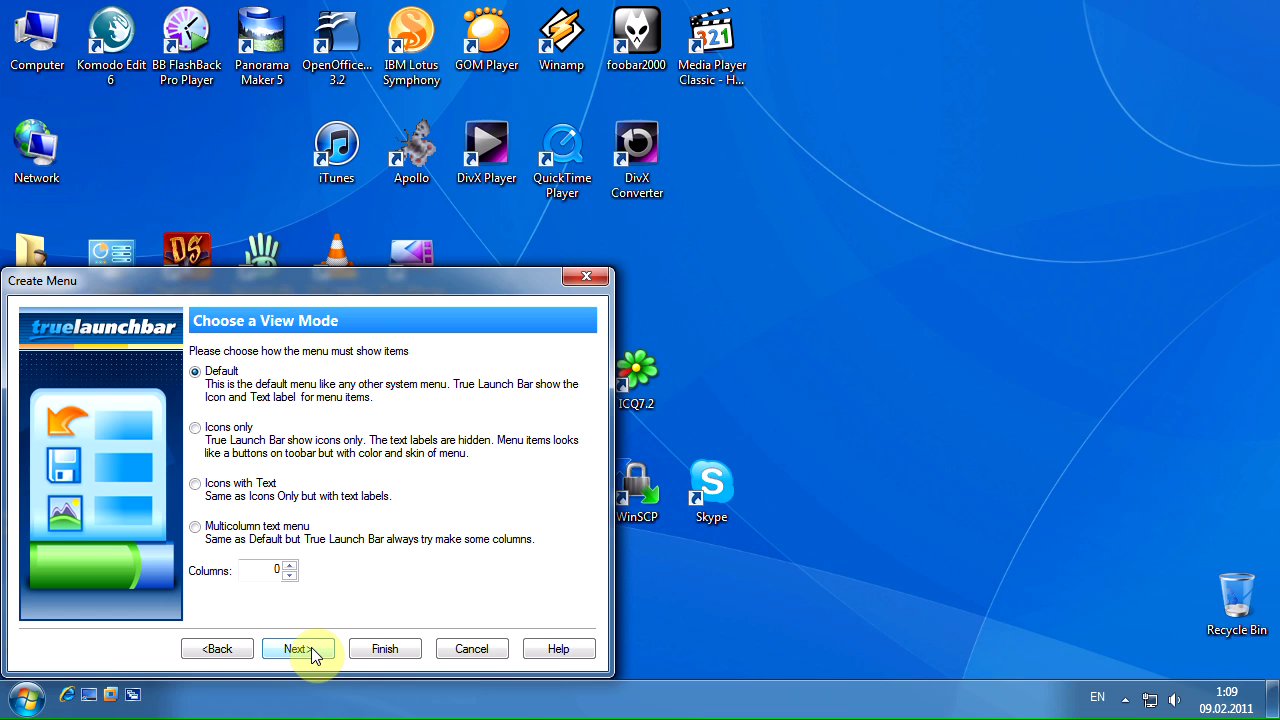
{"action": "left_click", "coordinate": [311, 650]}
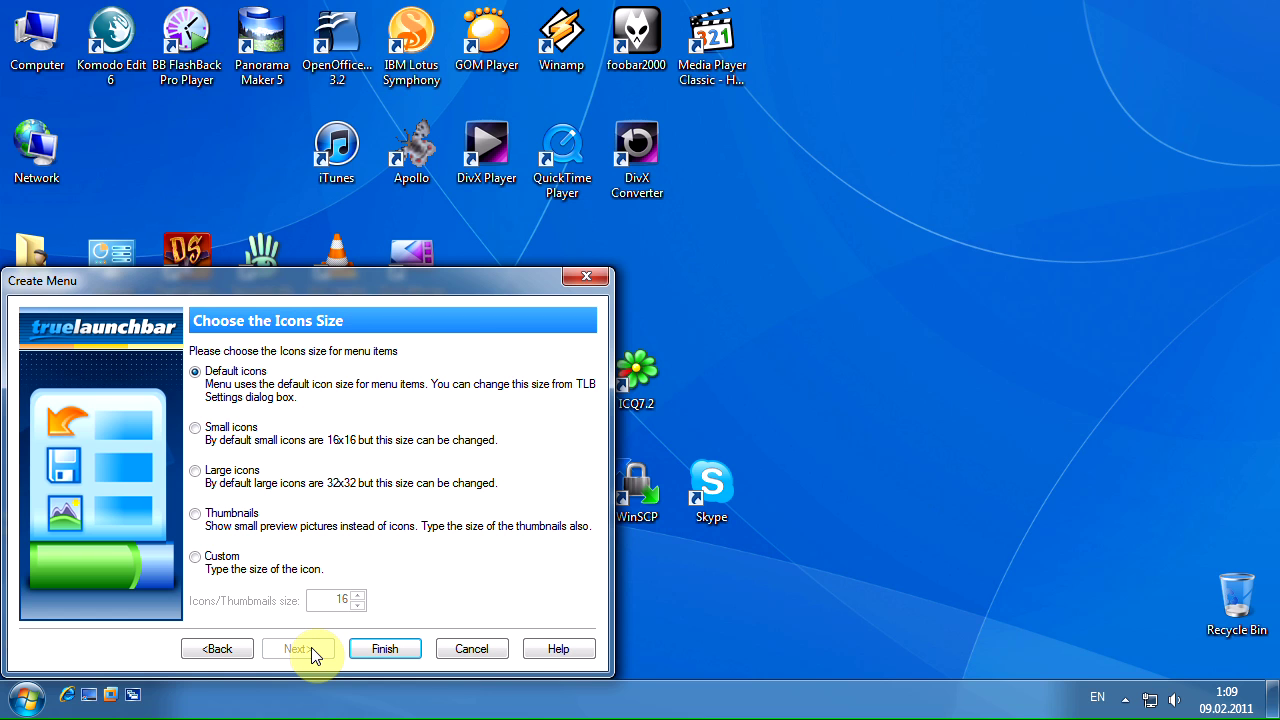
{"action": "left_click", "coordinate": [237, 479]}
{"action": "left_click", "coordinate": [384, 649]}
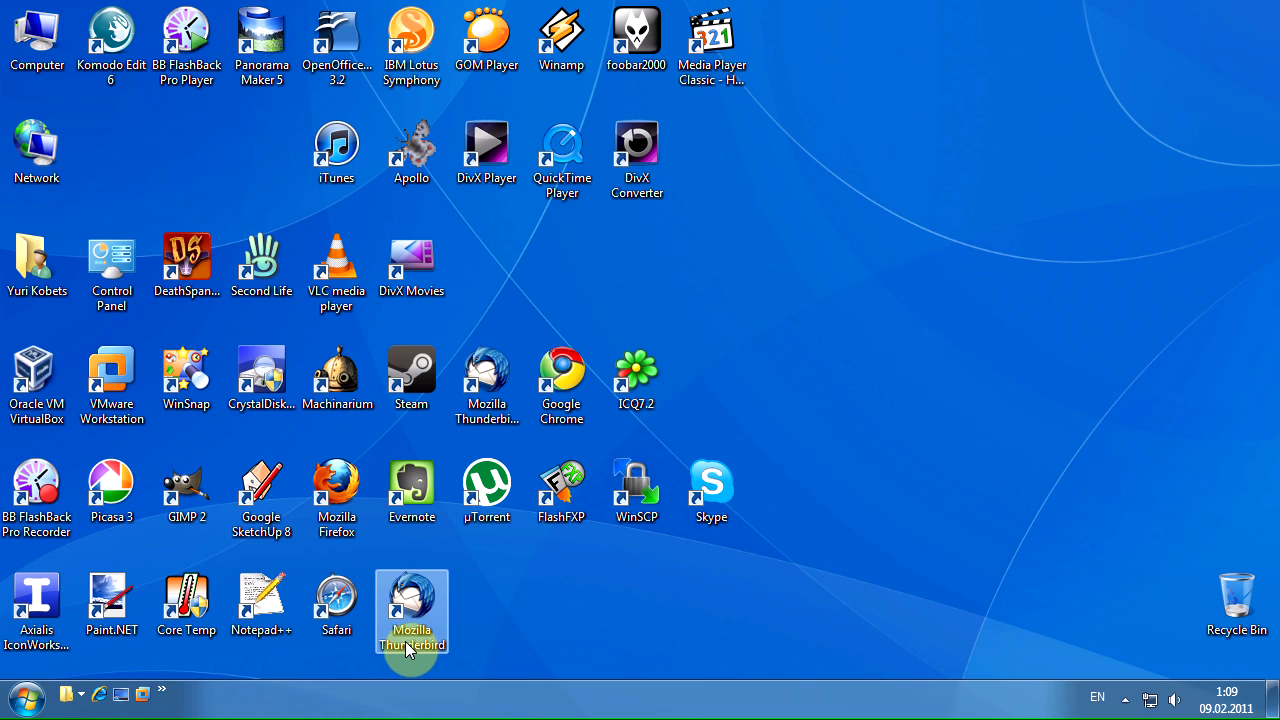
Switch the launch bar's button view to large icons.
{"action": "right_click", "coordinate": [73, 697]}
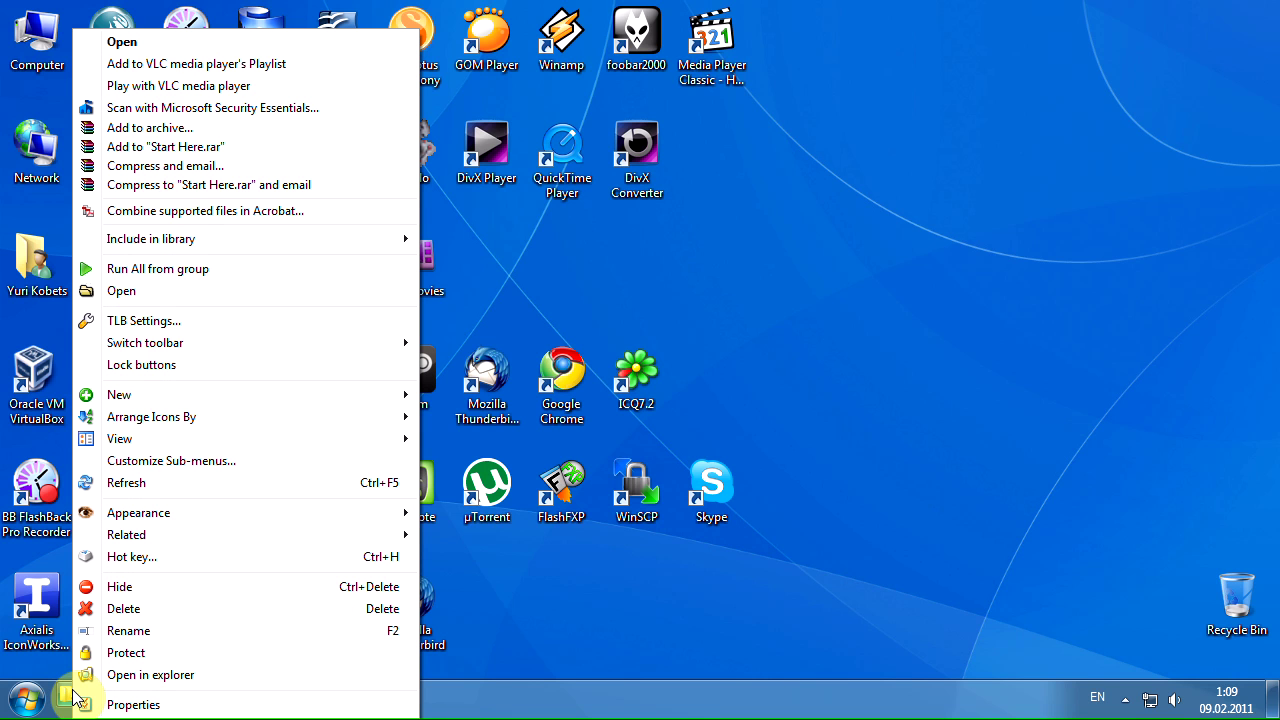
{"action": "mouse_move", "coordinate": [166, 443]}
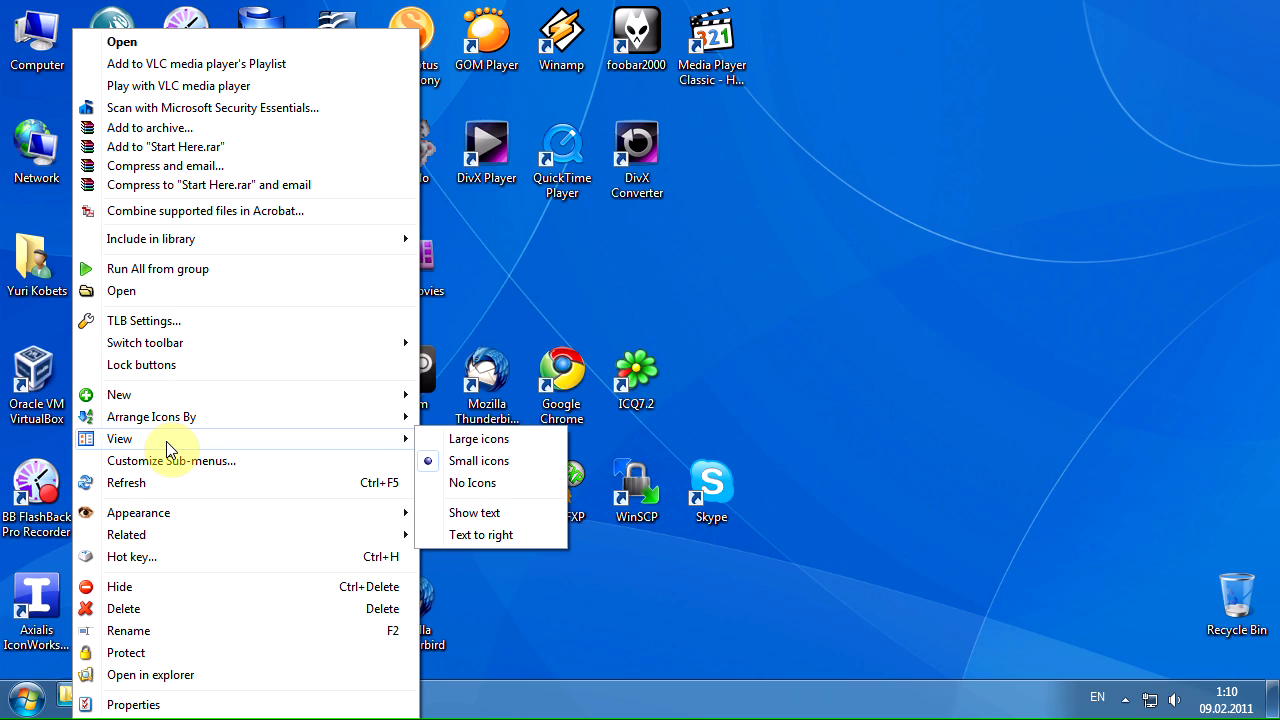
{"action": "left_click", "coordinate": [446, 439]}
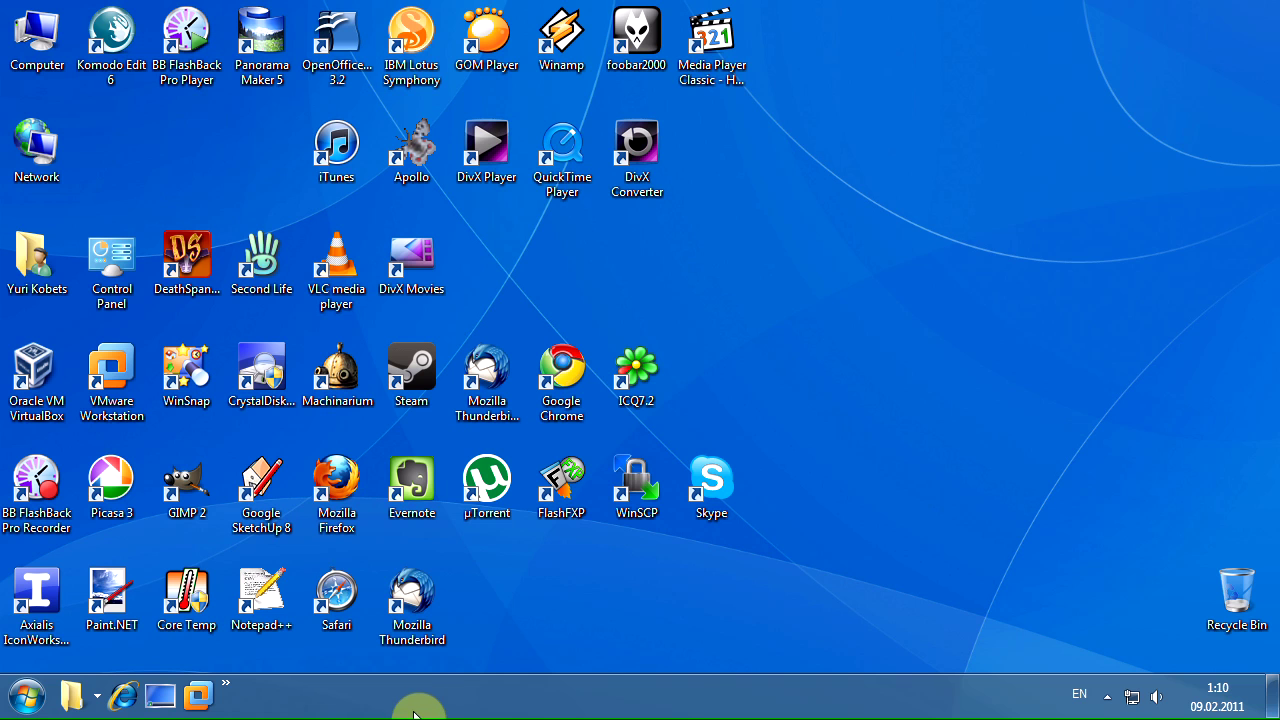
Change the Start Here menu's icon to the computer tower icon from imageres.dll (number 75).
{"action": "right_click", "coordinate": [88, 688]}
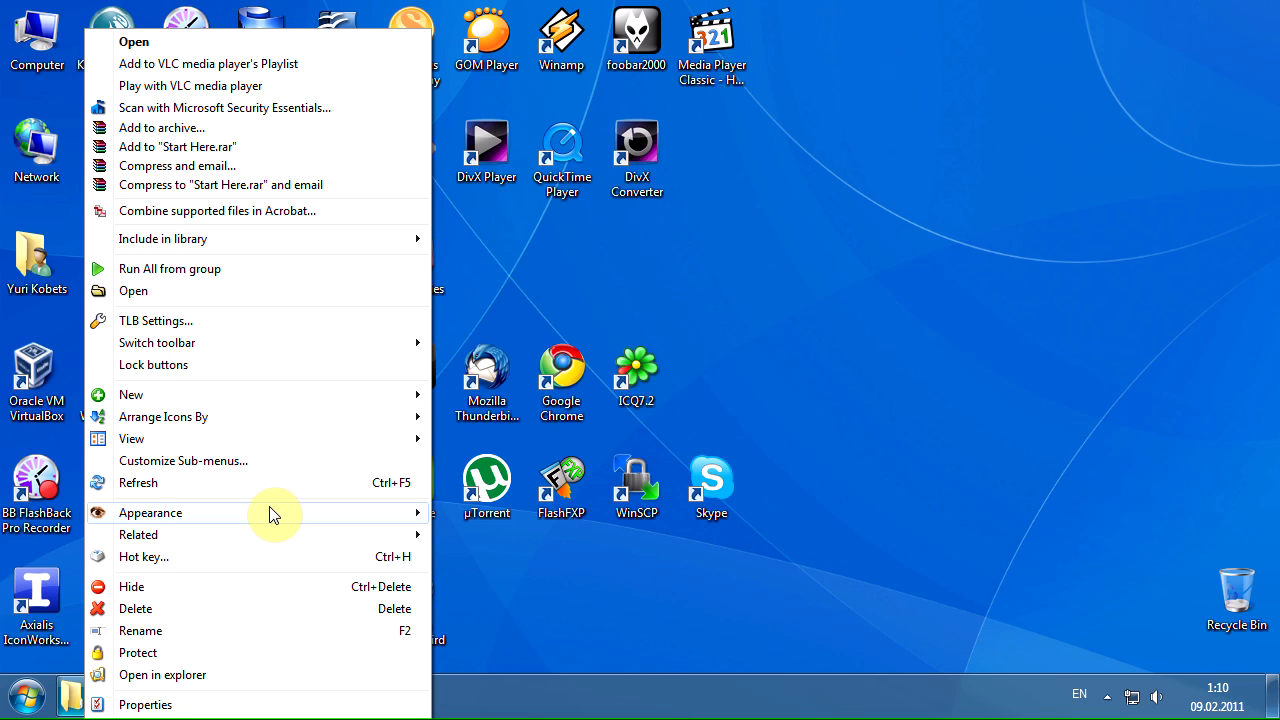
{"action": "mouse_move", "coordinate": [271, 513]}
{"action": "left_click", "coordinate": [495, 247]}
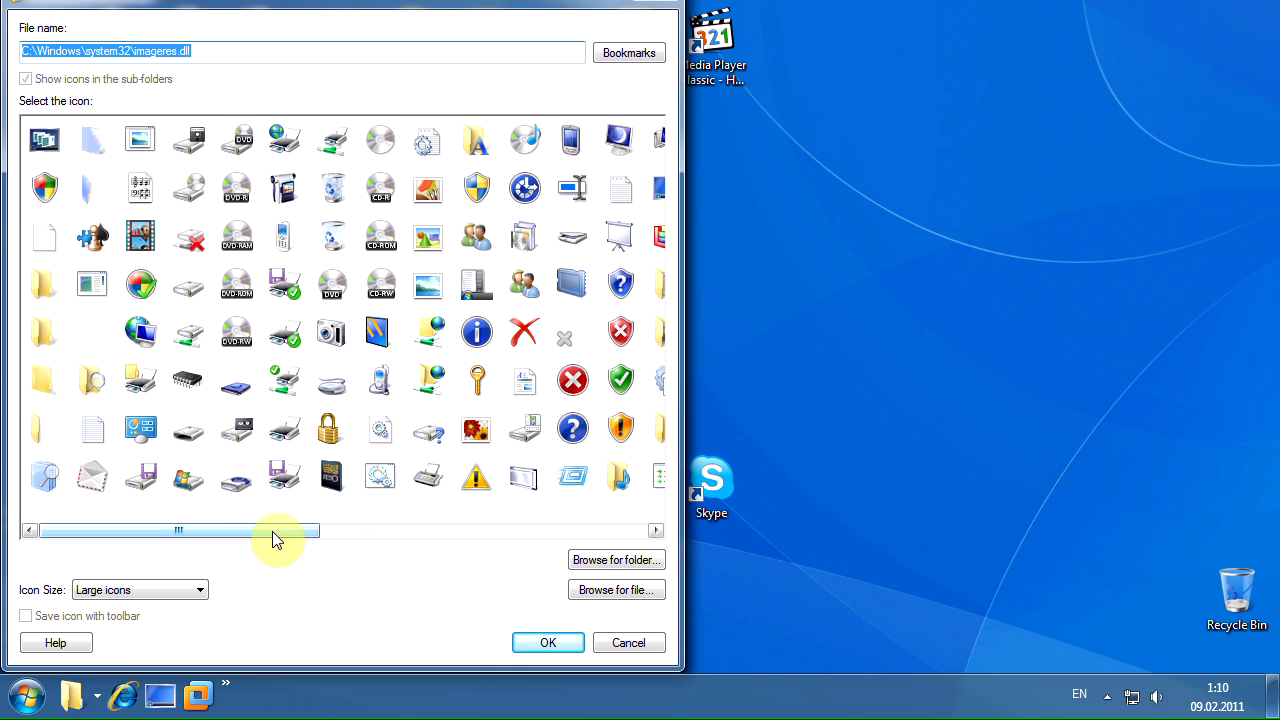
{"action": "left_click_drag", "start_coordinate": [268, 531], "coordinate": [294, 531]}
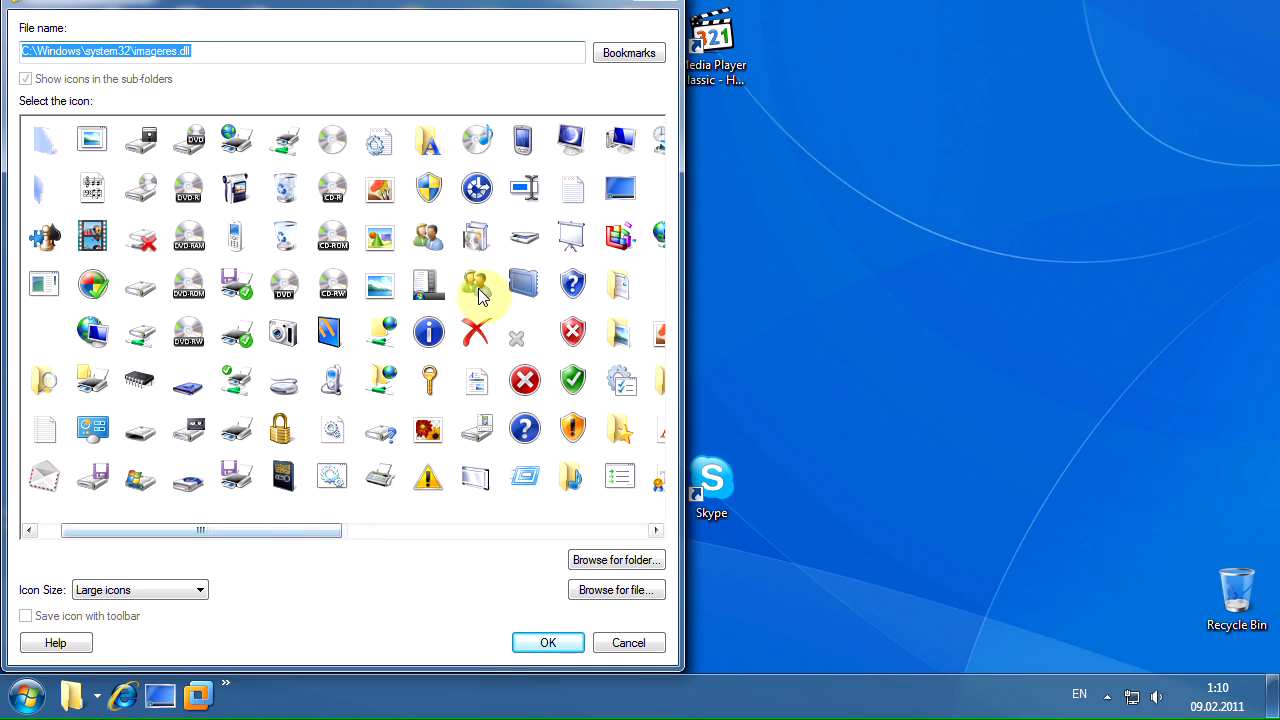
{"action": "left_click", "coordinate": [428, 285]}
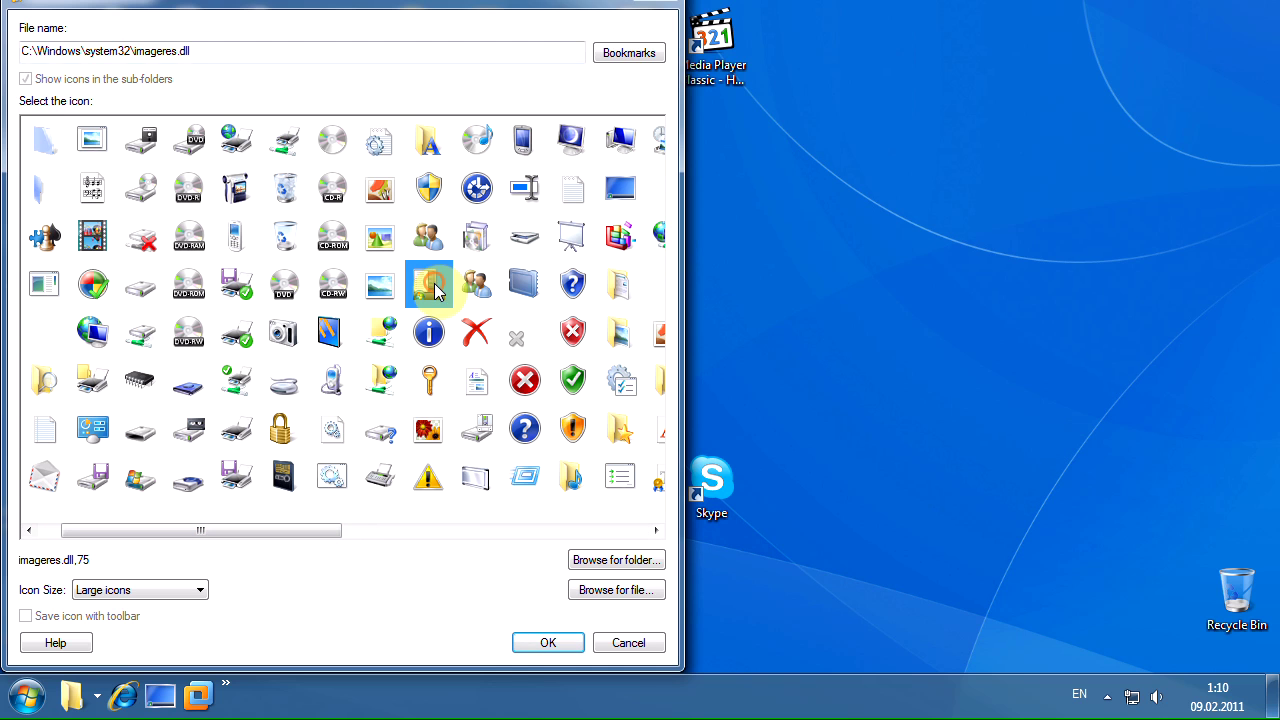
{"action": "left_click", "coordinate": [533, 641]}
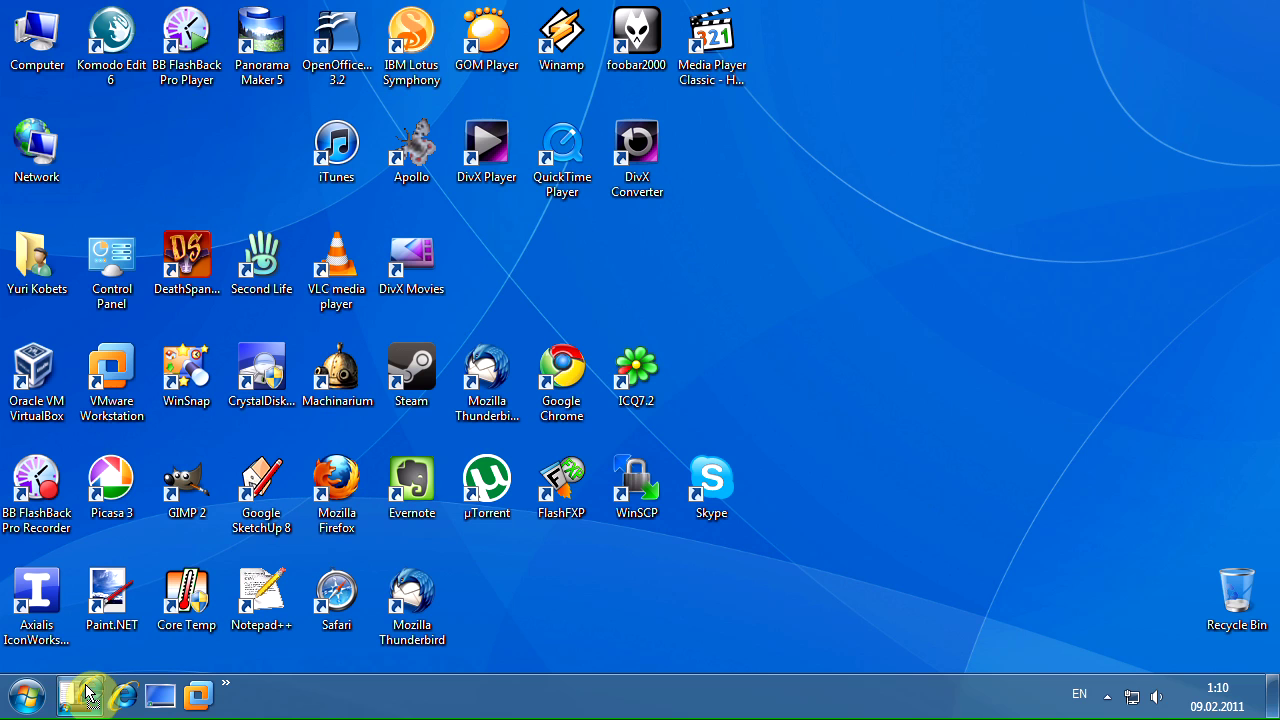
Move the Internet Explorer button and the Google Chrome, Safari and Mozilla Firefox desktop shortcuts into the Start Here menu.
{"action": "left_click_drag", "start_coordinate": [122, 696], "coordinate": [612, 599]}
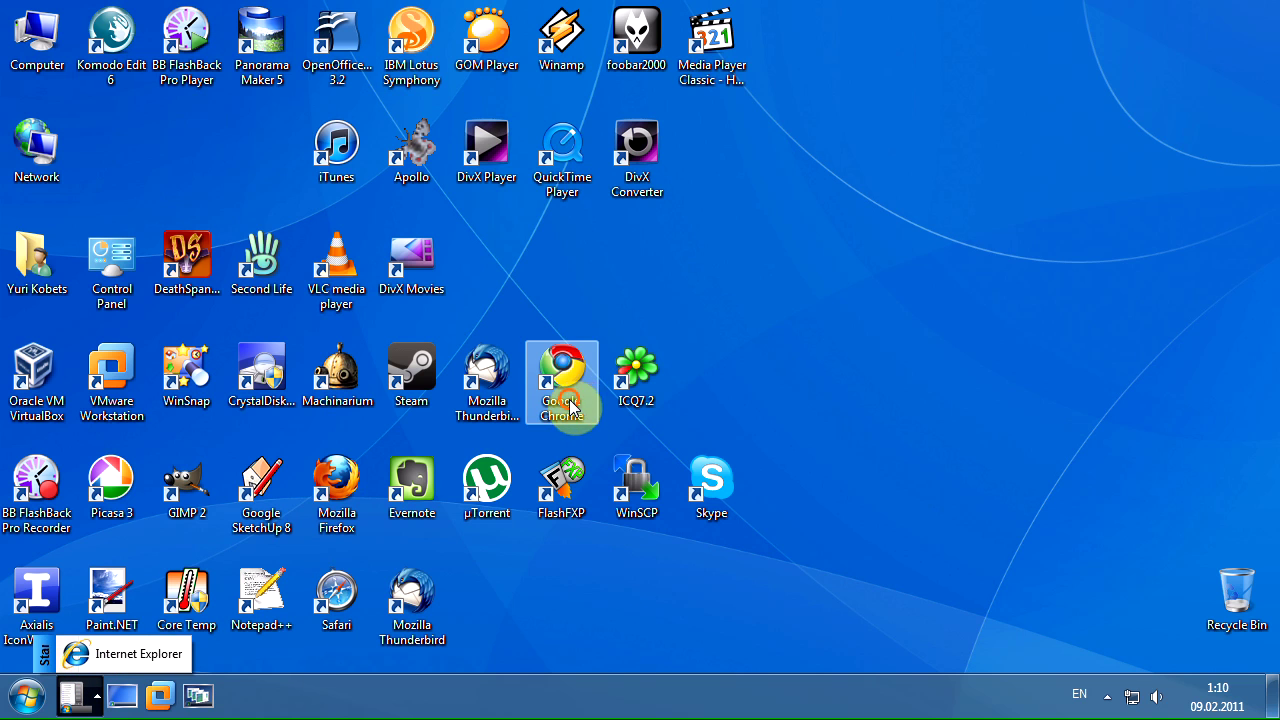
{"action": "left_click_drag", "start_coordinate": [560, 385], "coordinate": [92, 660]}
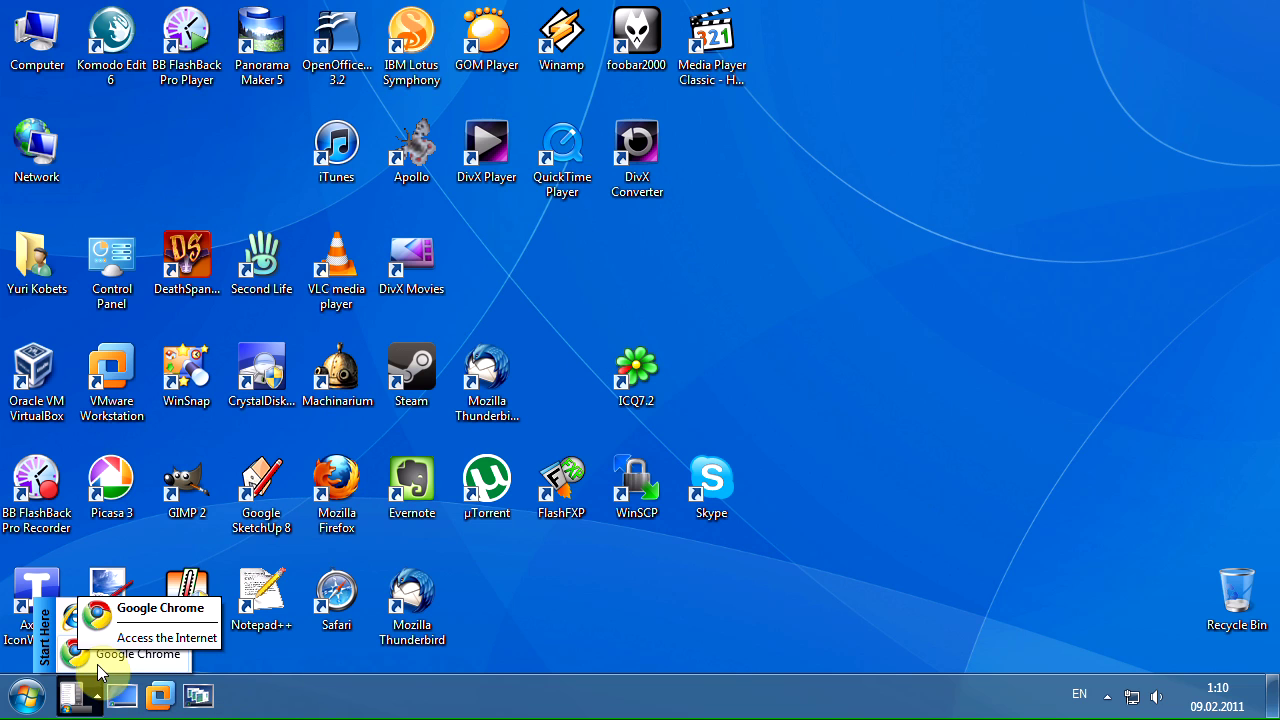
{"action": "left_click_drag", "start_coordinate": [325, 610], "coordinate": [95, 640]}
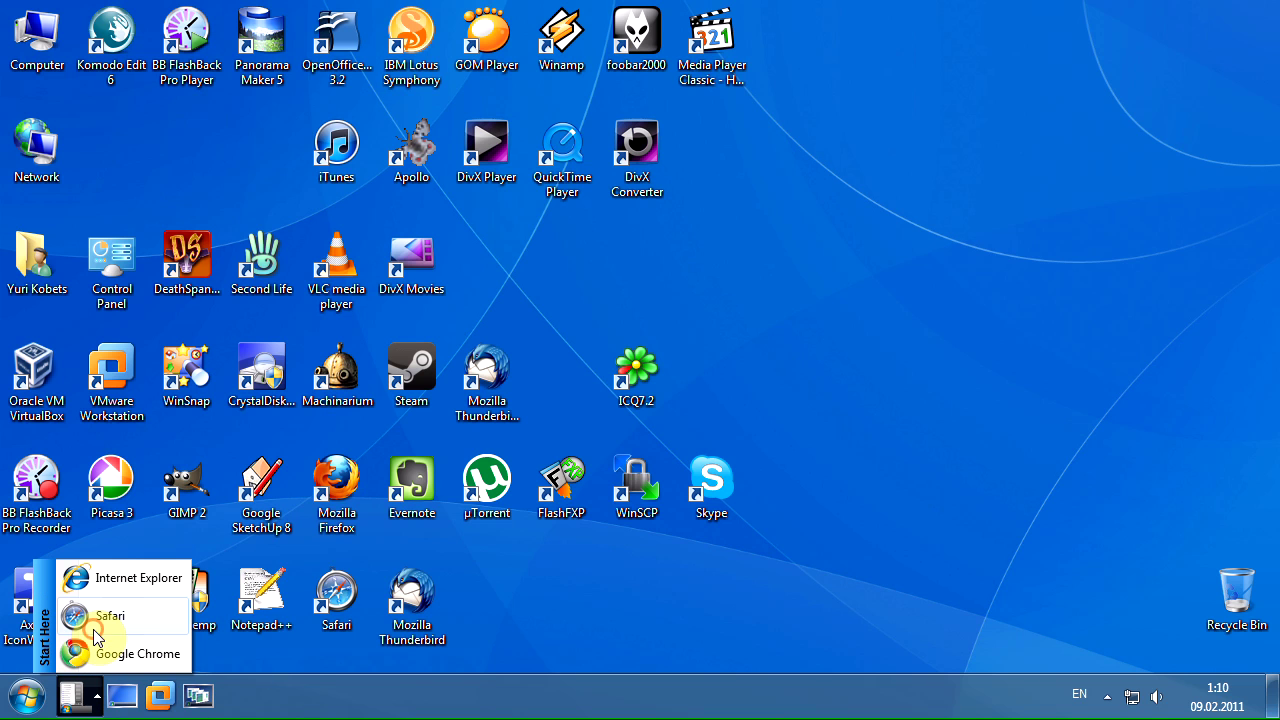
{"action": "left_click", "coordinate": [460, 582]}
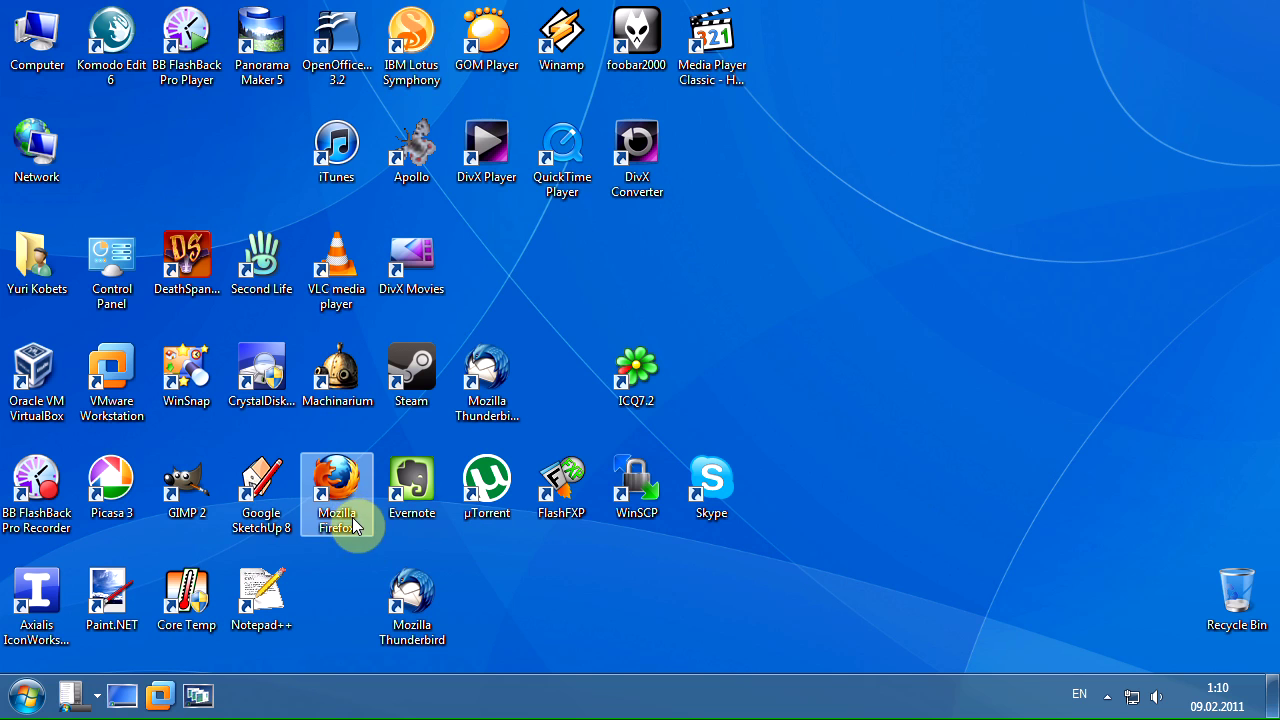
{"action": "left_click_drag", "start_coordinate": [337, 523], "coordinate": [122, 570]}
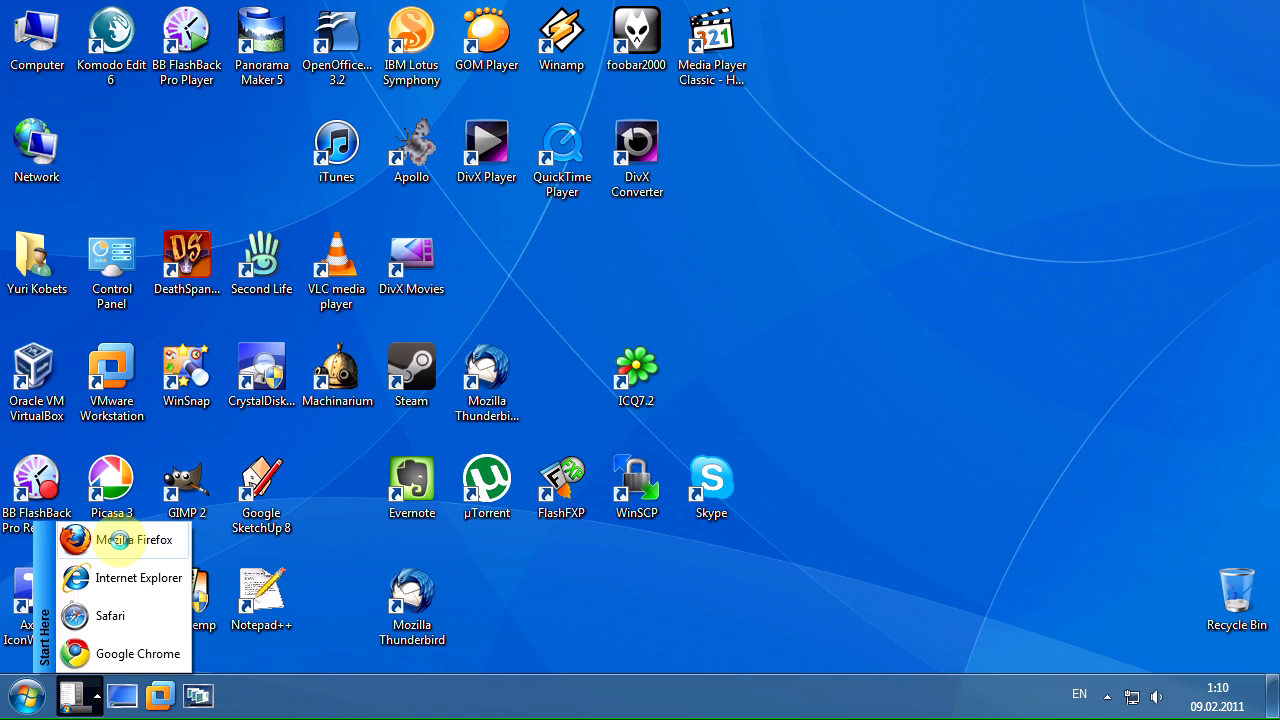
Start a new submenu in Start Here from the predefined All Control Panel Items folder and name it "Control Panel".
{"action": "right_click", "coordinate": [124, 546]}
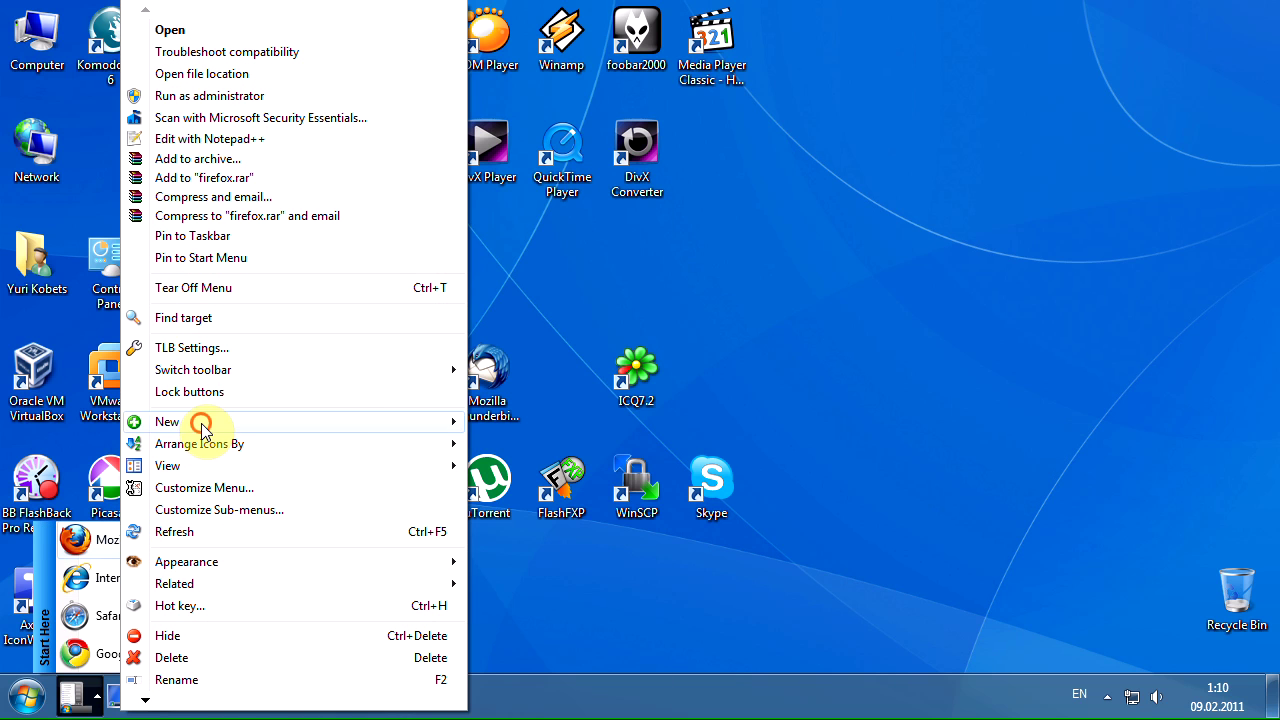
{"action": "mouse_move", "coordinate": [201, 423]}
{"action": "left_click", "coordinate": [513, 42]}
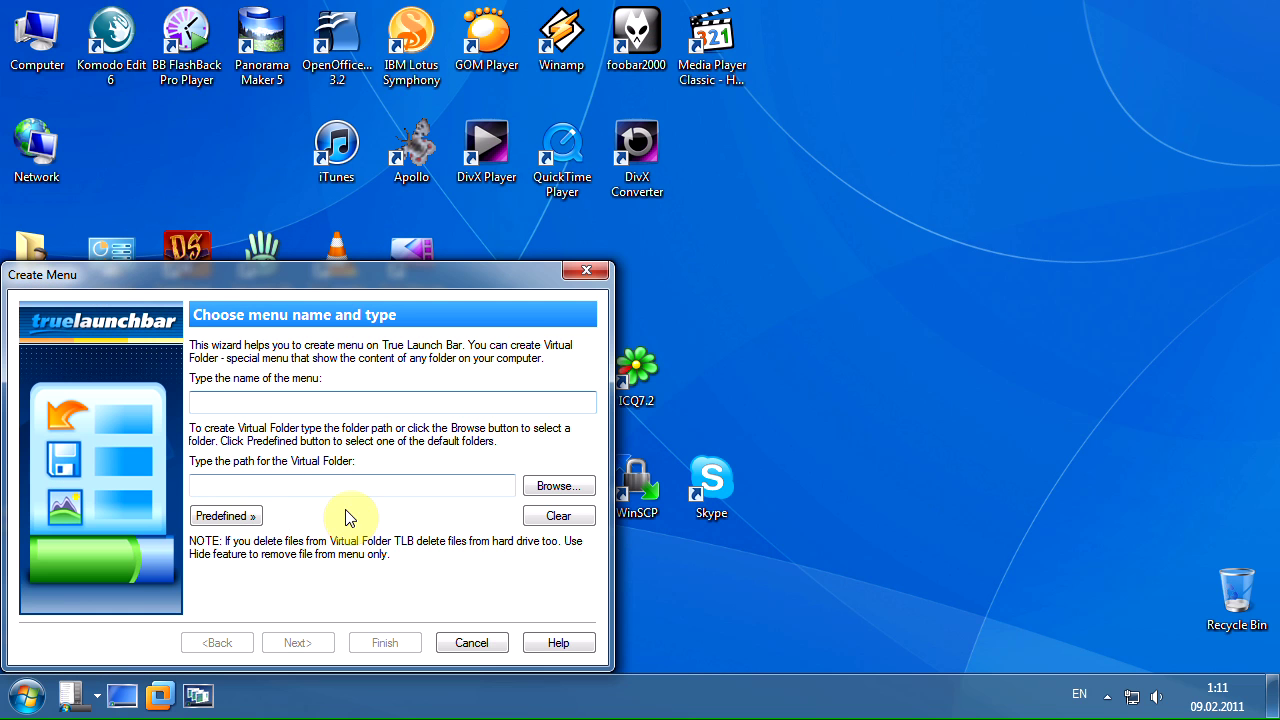
{"action": "left_click", "coordinate": [250, 521]}
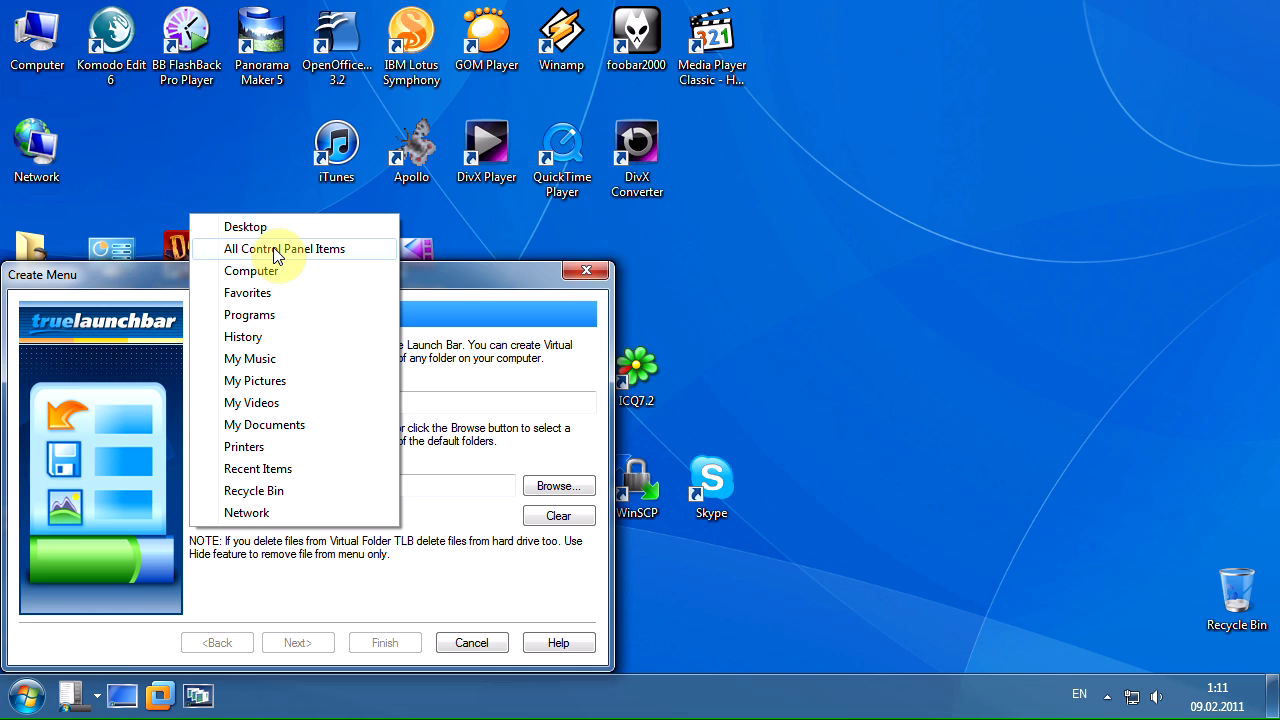
{"action": "left_click", "coordinate": [277, 250]}
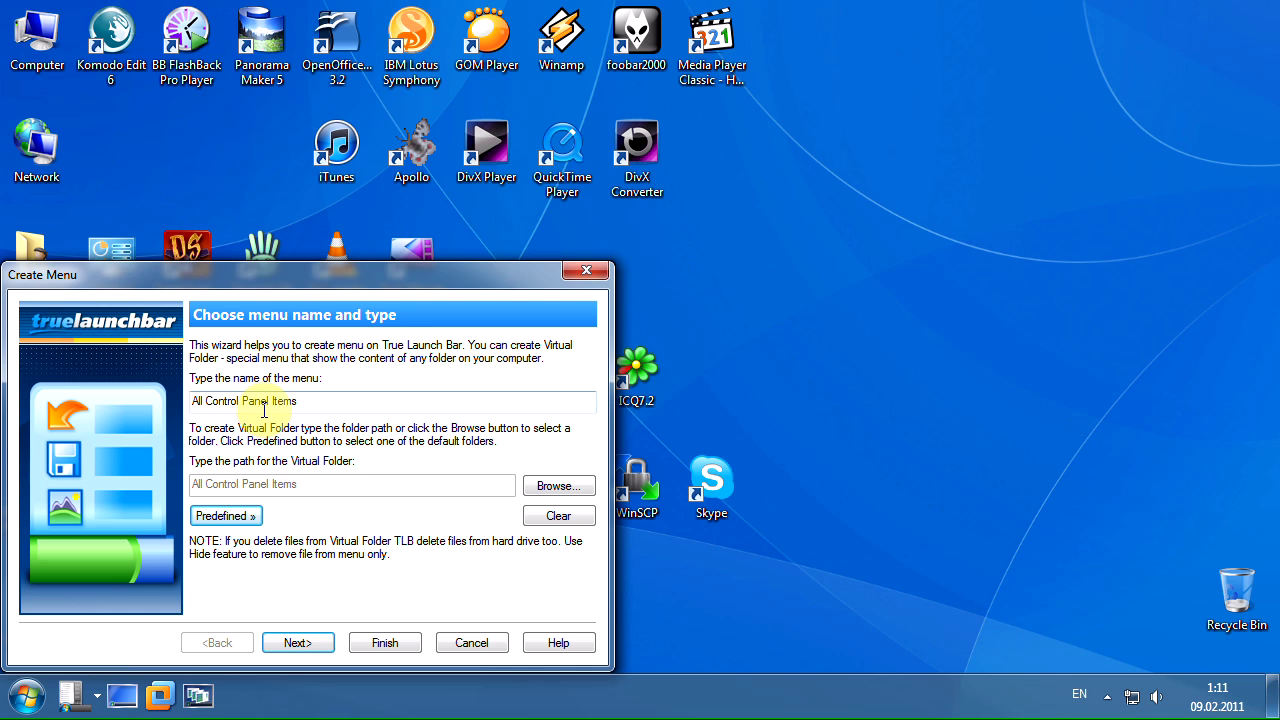
{"action": "key", "text": "ctrl+shift+Right"}
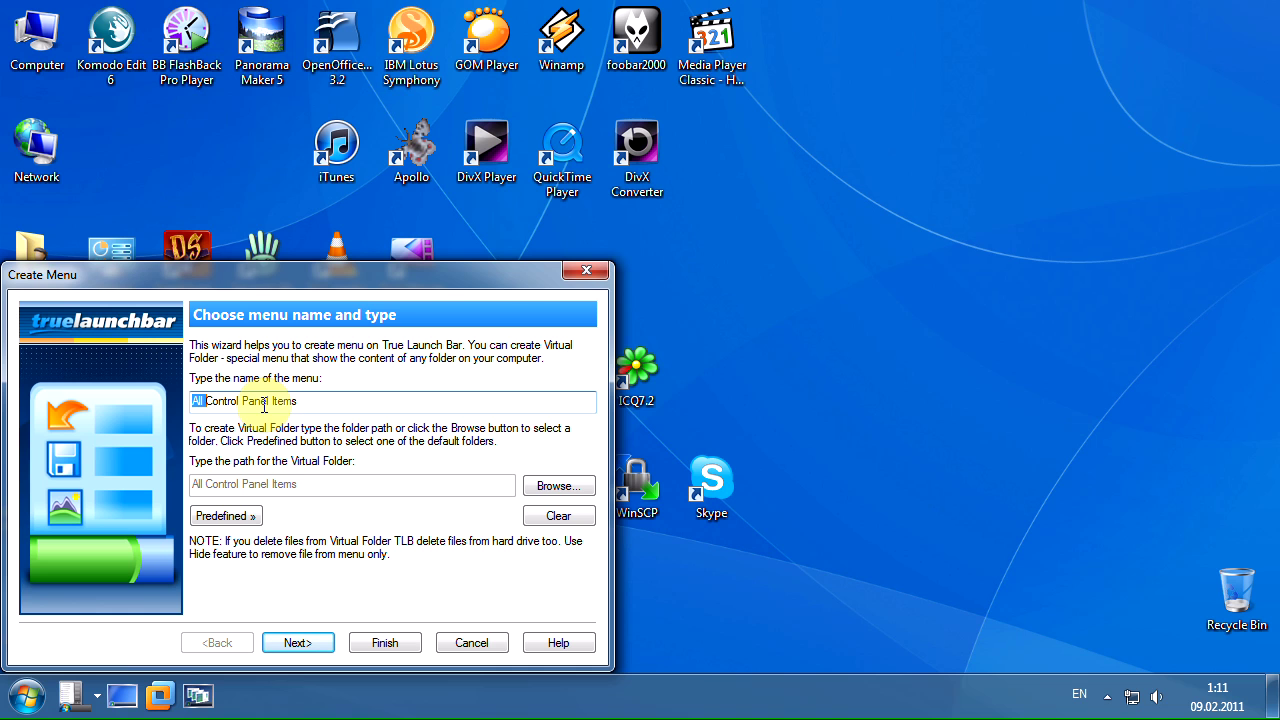
{"action": "key", "text": "Delete"}
{"action": "double_click", "coordinate": [264, 405]}
{"action": "key", "text": "Delete"}
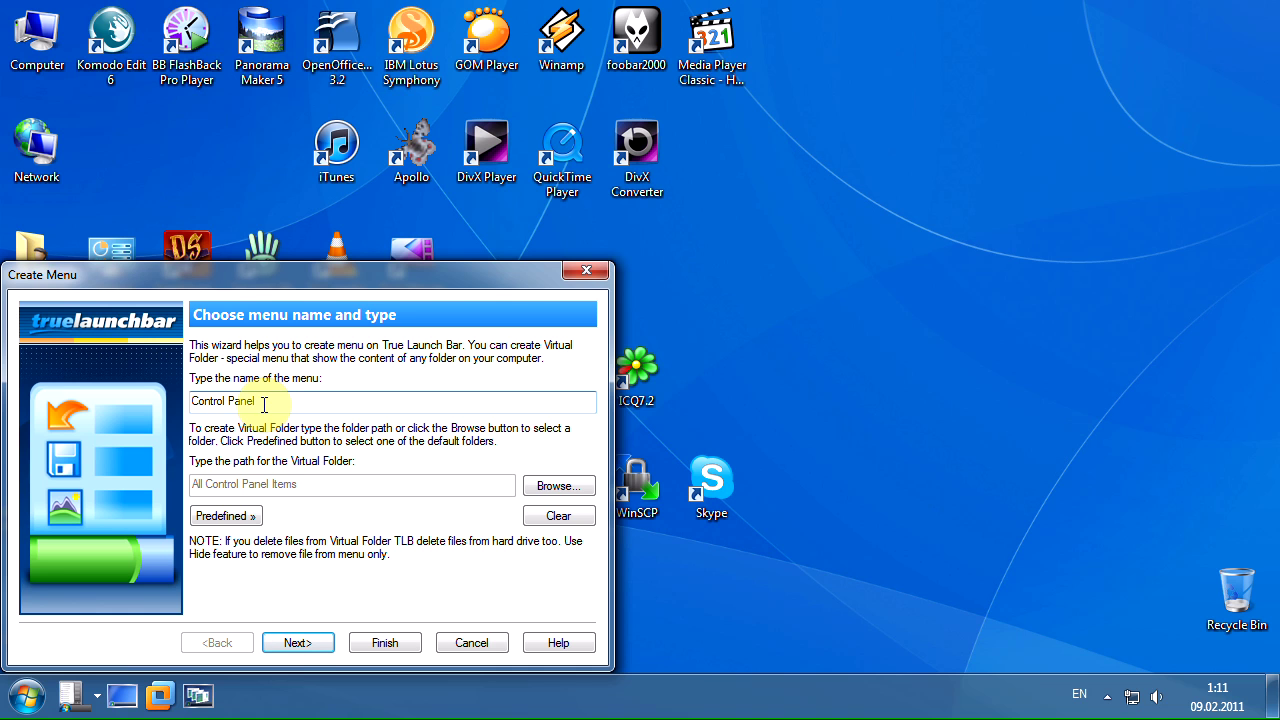
Set the Control Panel menu's view mode to Icons with Text in 4 columns and continue to the icon size options.
{"action": "left_click", "coordinate": [297, 643]}
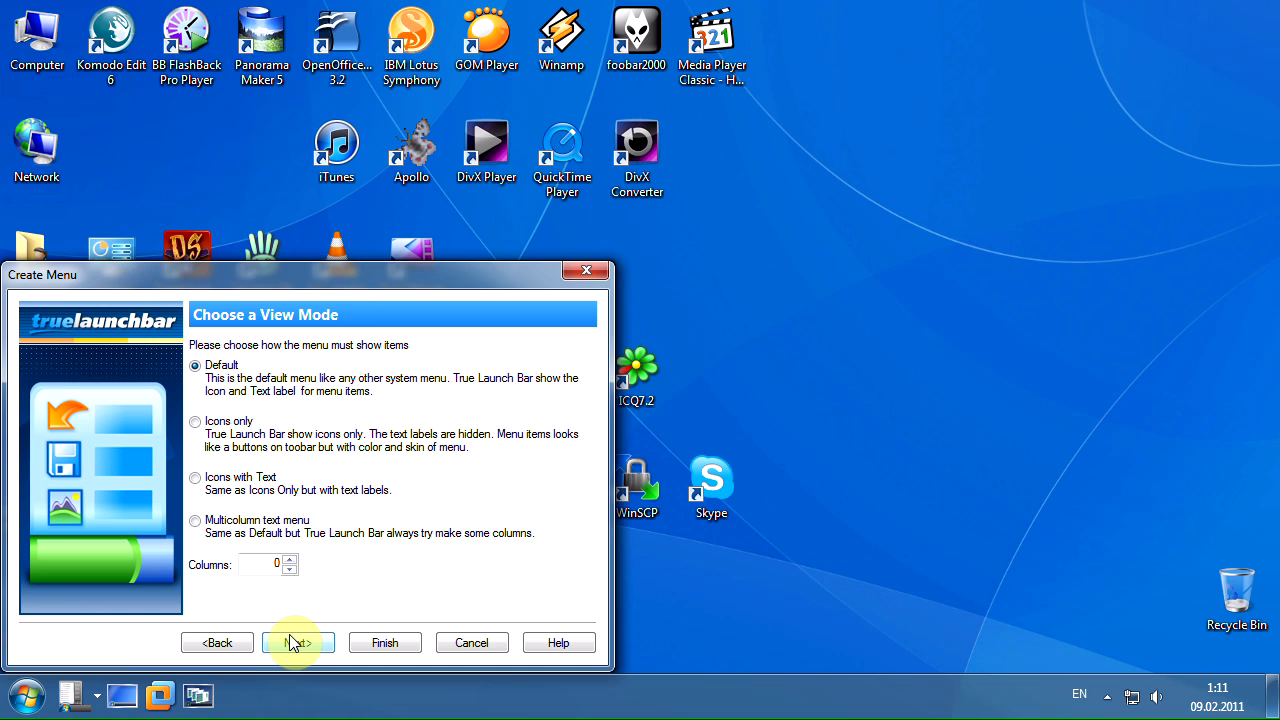
{"action": "left_click", "coordinate": [240, 477]}
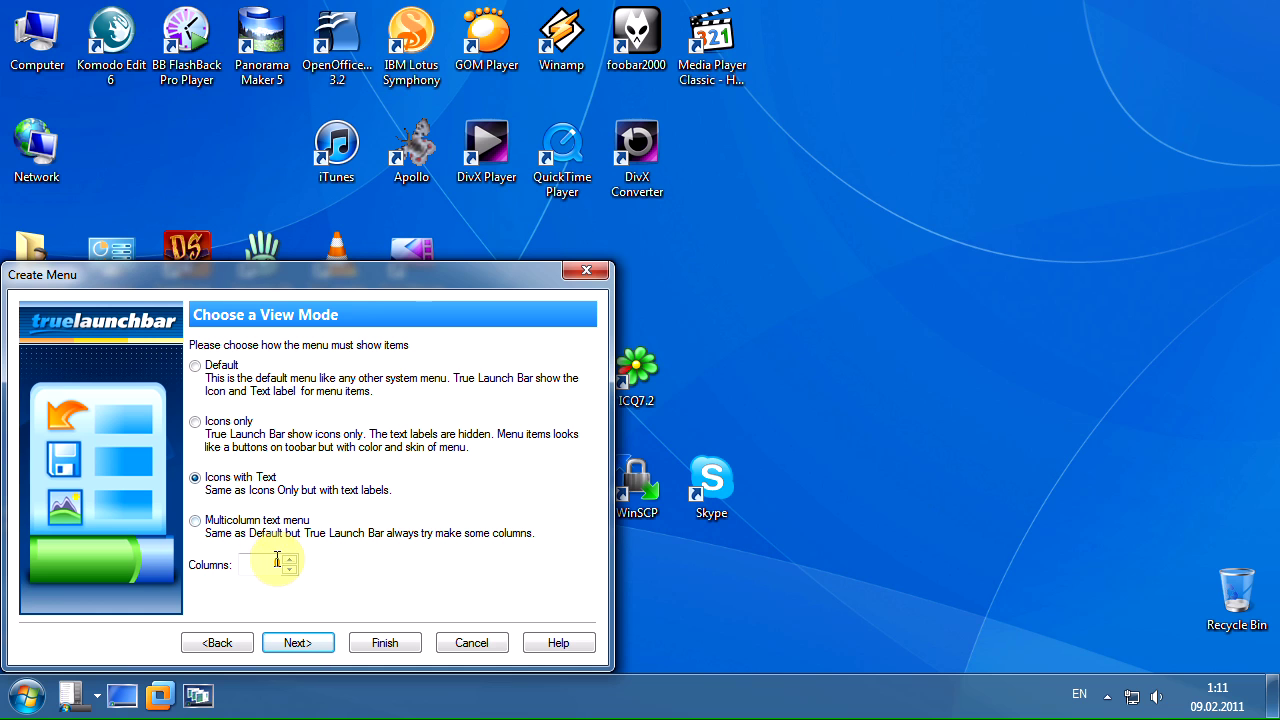
{"action": "left_click", "coordinate": [284, 563]}
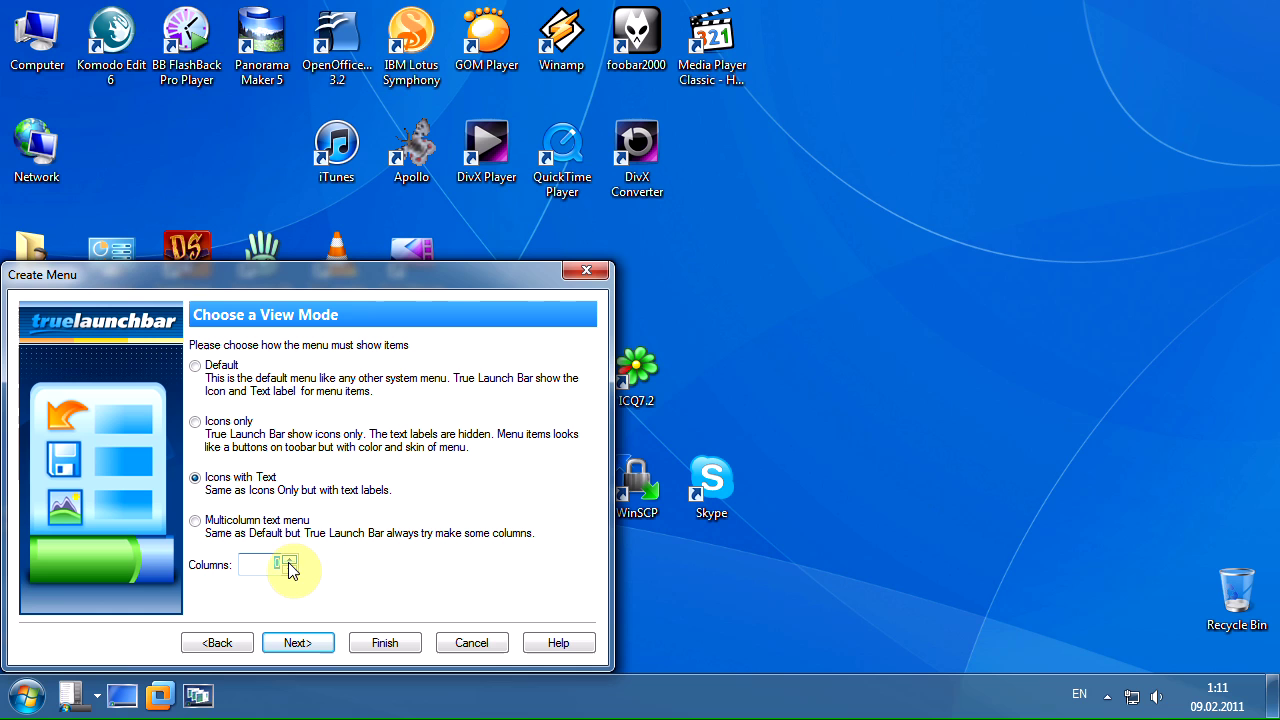
{"action": "type", "text": "4"}
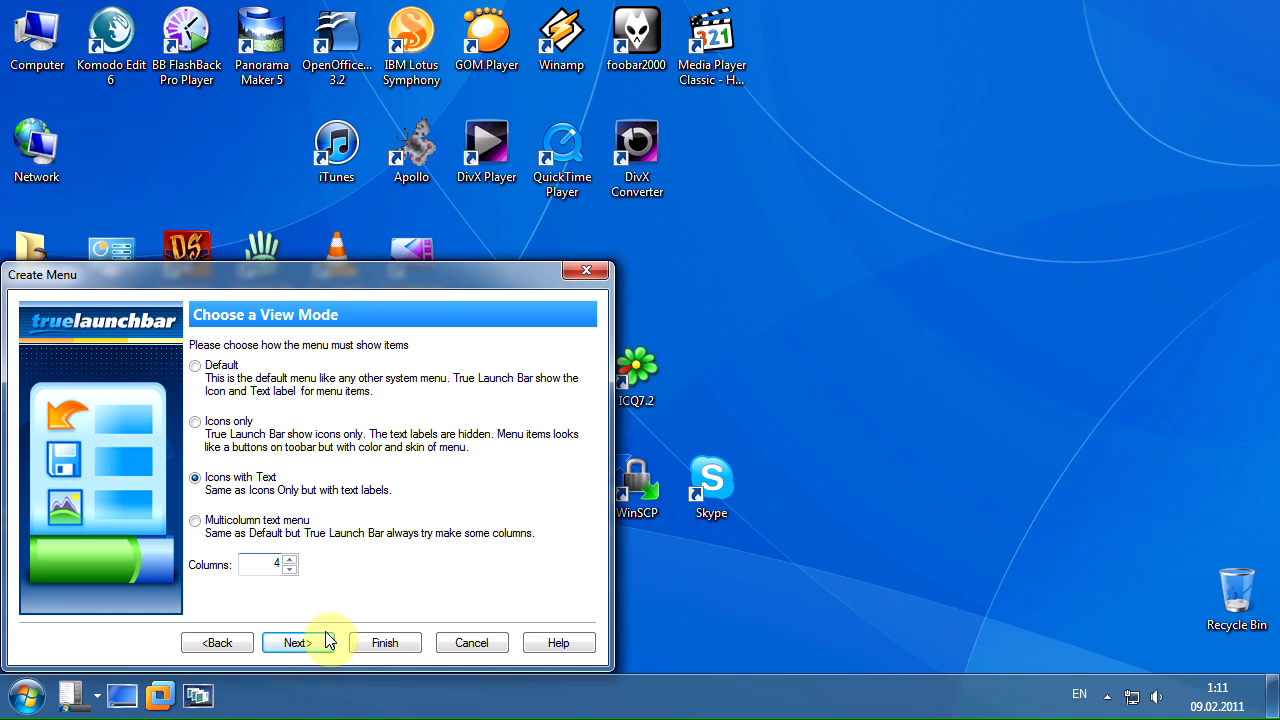
{"action": "left_click", "coordinate": [381, 650]}
{"action": "left_click", "coordinate": [322, 643]}
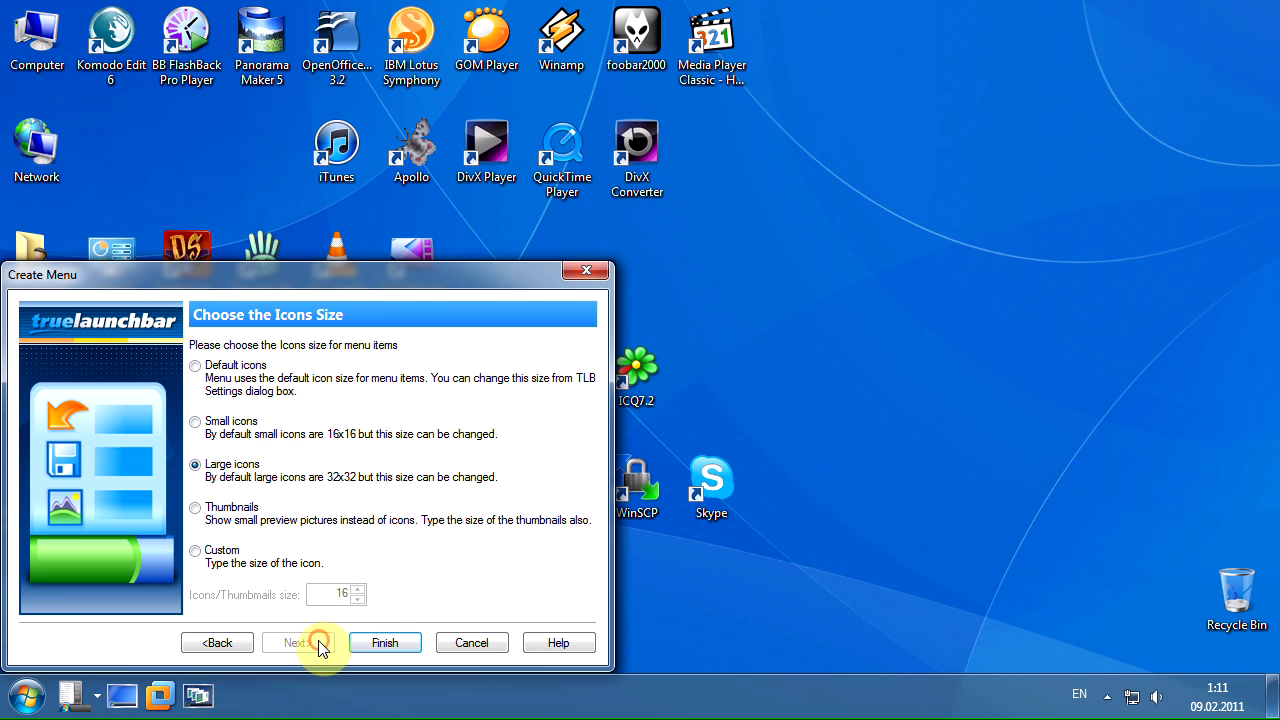
Finish creating the Control Panel submenu with large icons and look through its items from the Start Here menu.
{"action": "left_click", "coordinate": [384, 642]}
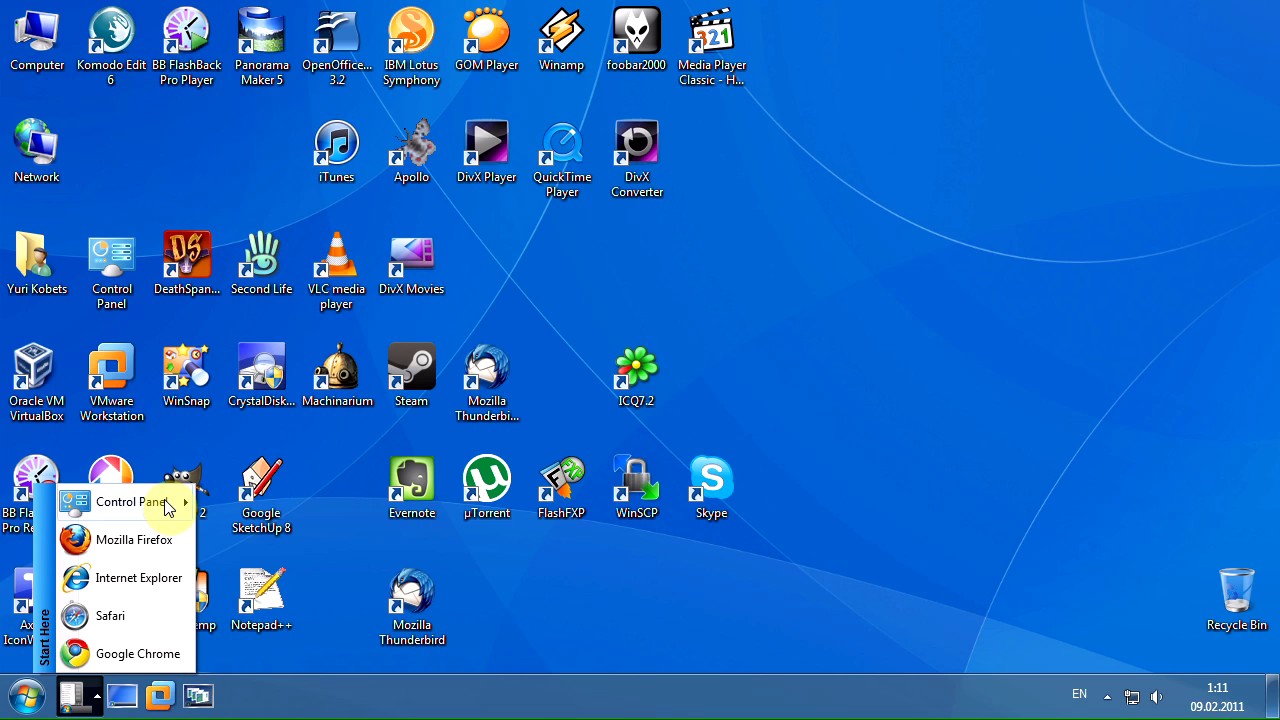
{"action": "mouse_move", "coordinate": [166, 502]}
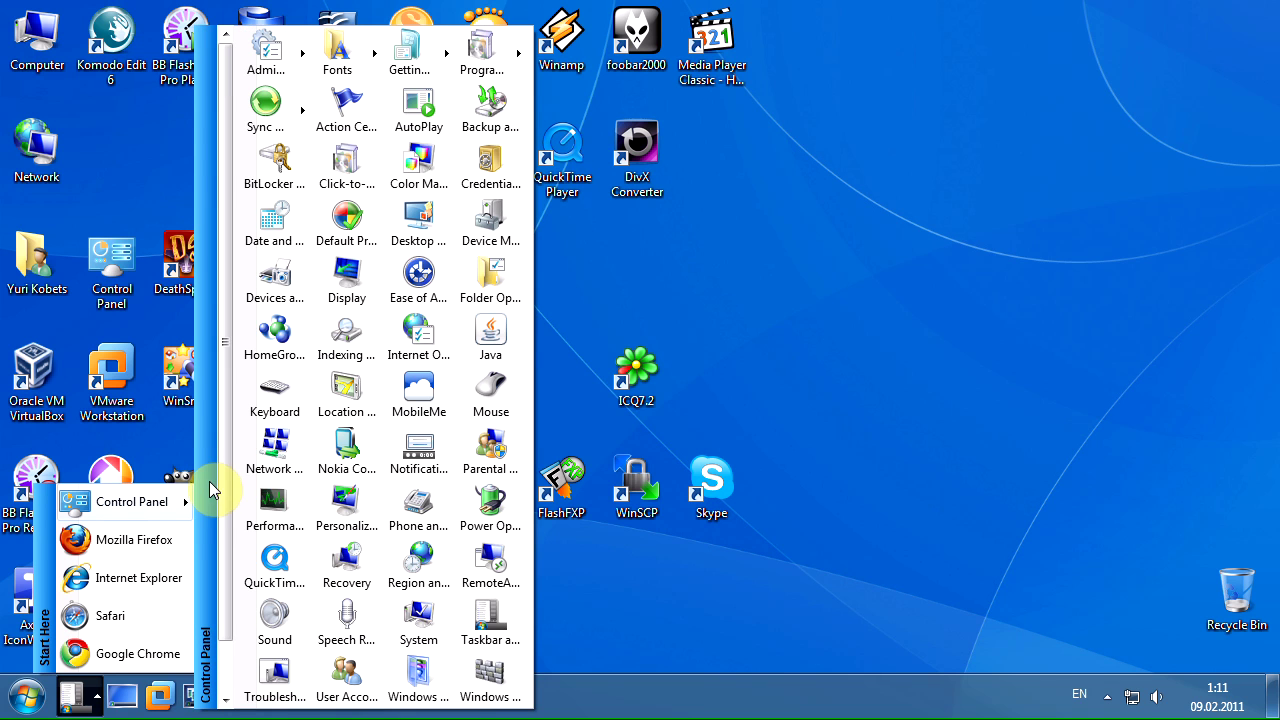
{"action": "scroll", "coordinate": [219, 488], "scroll_direction": "down", "scroll_amount": 1}
{"action": "scroll", "coordinate": [219, 488], "scroll_direction": "up", "scroll_amount": 1}
{"action": "scroll", "coordinate": [220, 490], "scroll_direction": "down", "scroll_amount": 1}
{"action": "scroll", "coordinate": [219, 490], "scroll_direction": "up", "scroll_amount": 1}
Customize the Control Panel menu to lay out its items in 5 columns.
{"action": "right_click", "coordinate": [209, 489]}
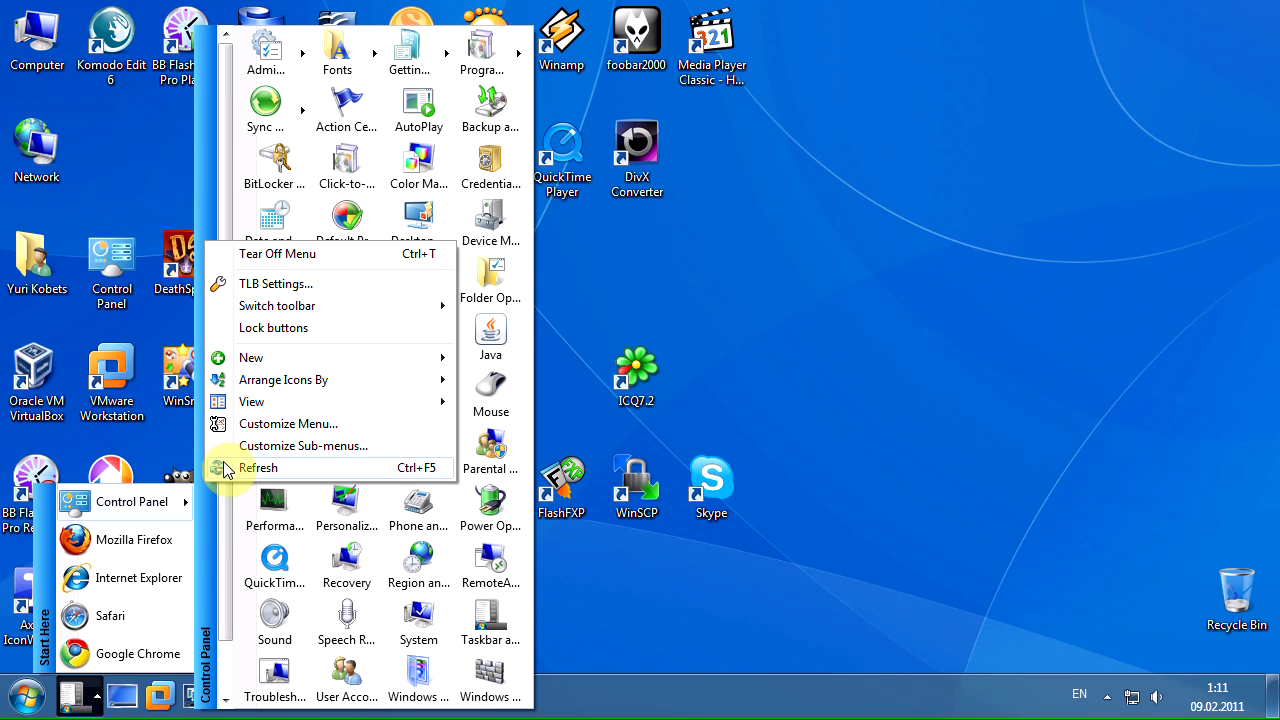
{"action": "left_click", "coordinate": [232, 424]}
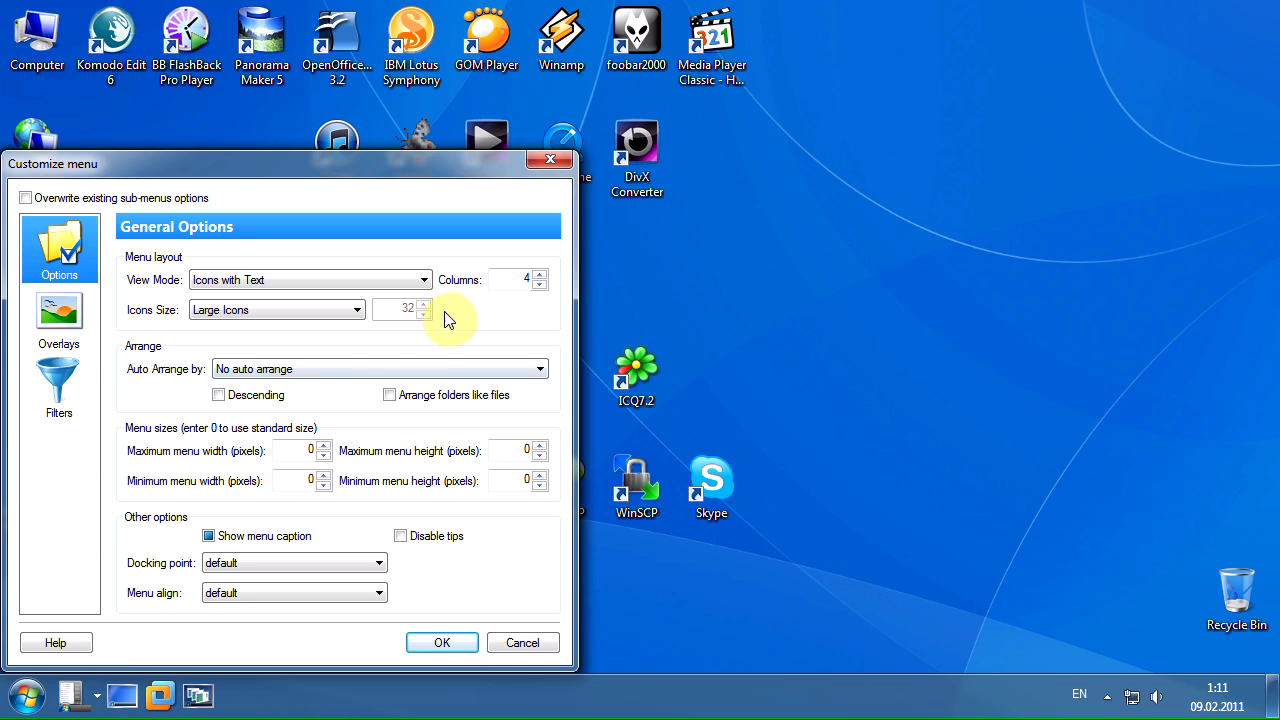
{"action": "double_click", "coordinate": [497, 279]}
{"action": "type", "text": "5"}
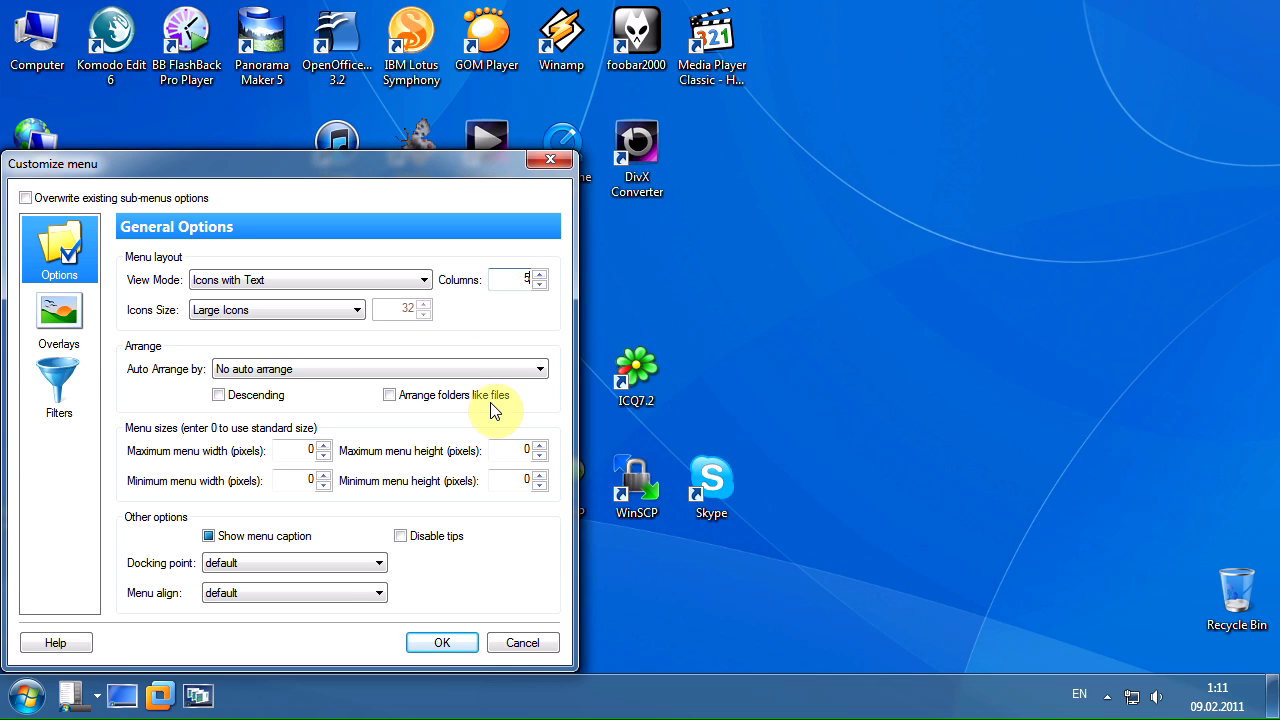
{"action": "left_click", "coordinate": [446, 644]}
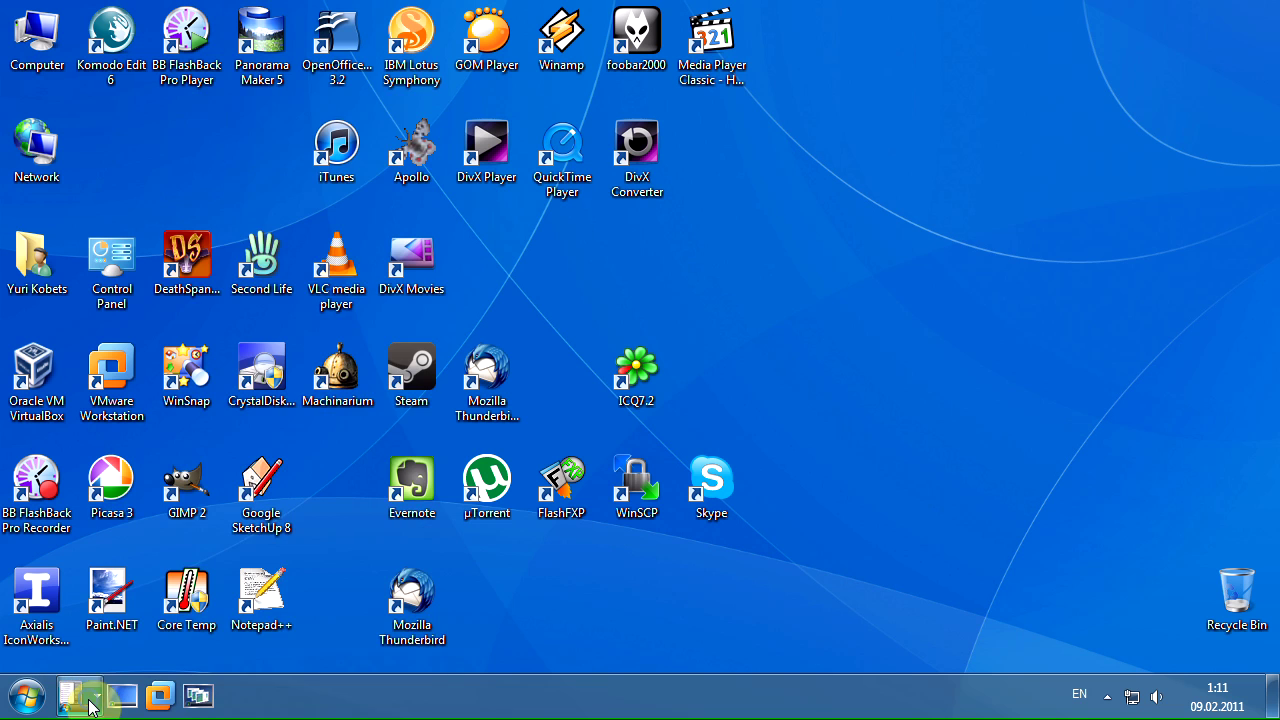
Apply the Dark Glass skin in the True Launch Bar settings and check it on the Start Here and Control Panel menus.
{"action": "right_click", "coordinate": [88, 697]}
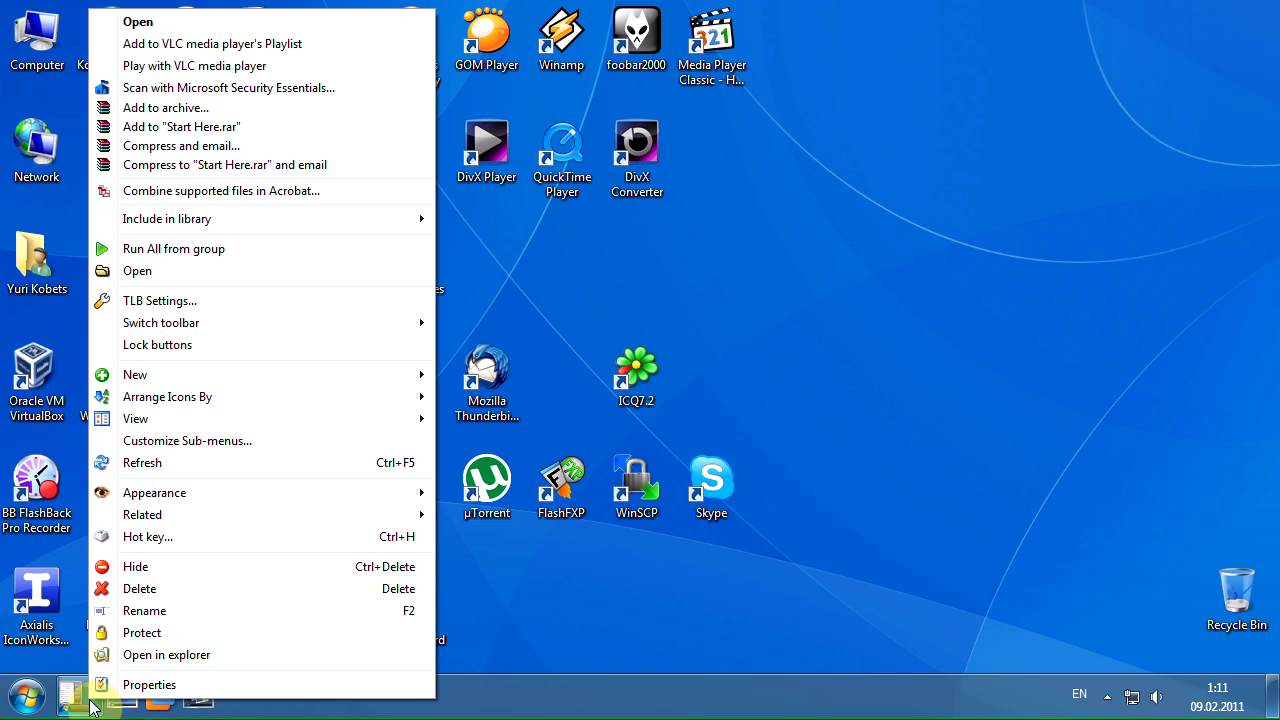
{"action": "left_click", "coordinate": [153, 303]}
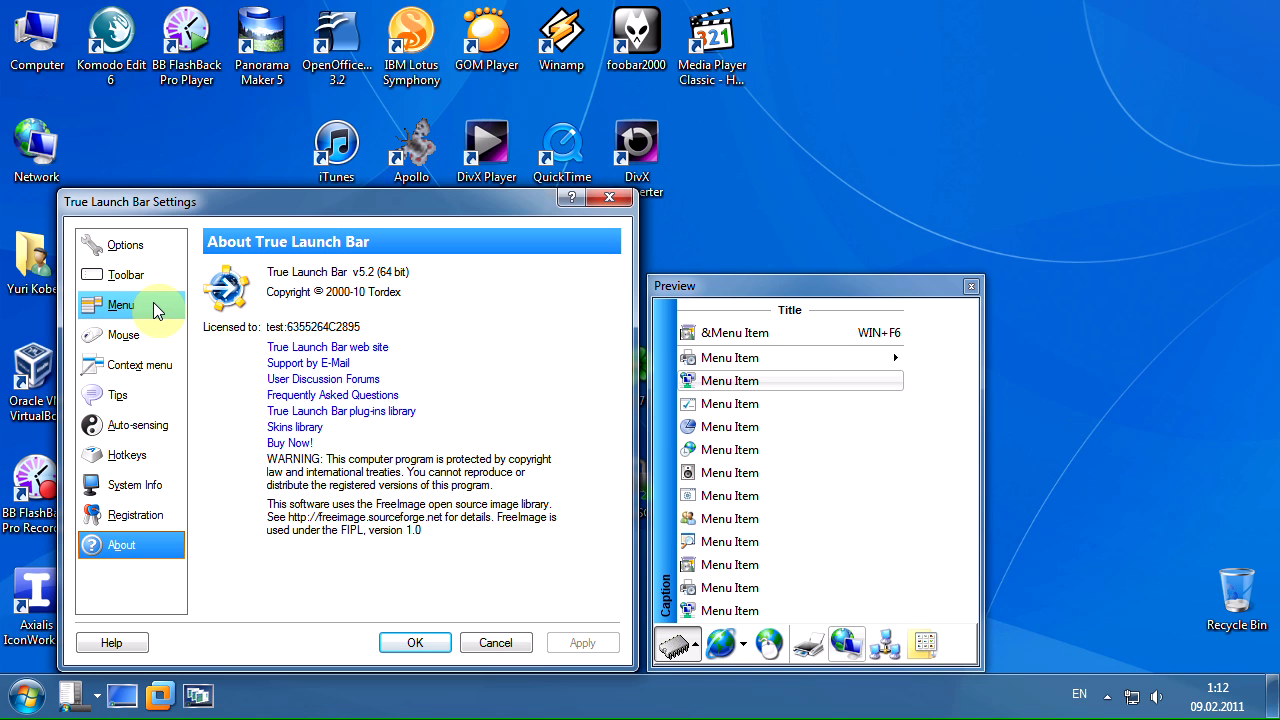
{"action": "left_click", "coordinate": [145, 247]}
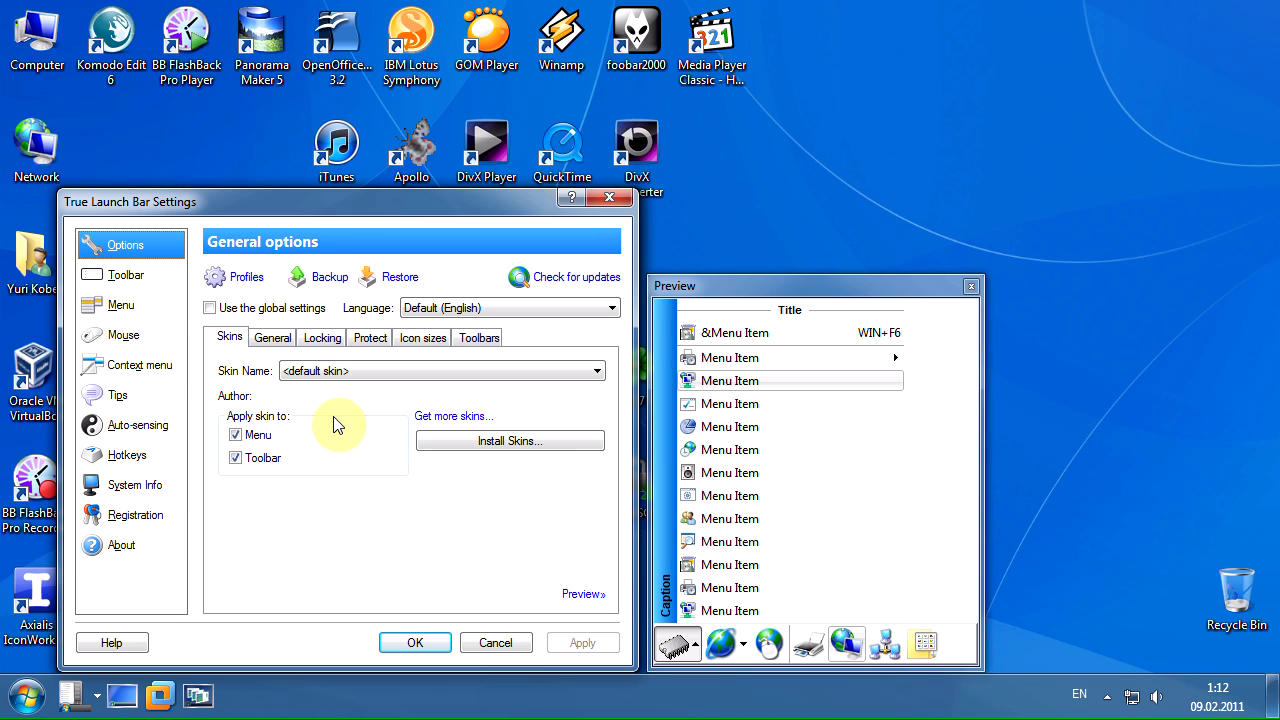
{"action": "left_click", "coordinate": [345, 372]}
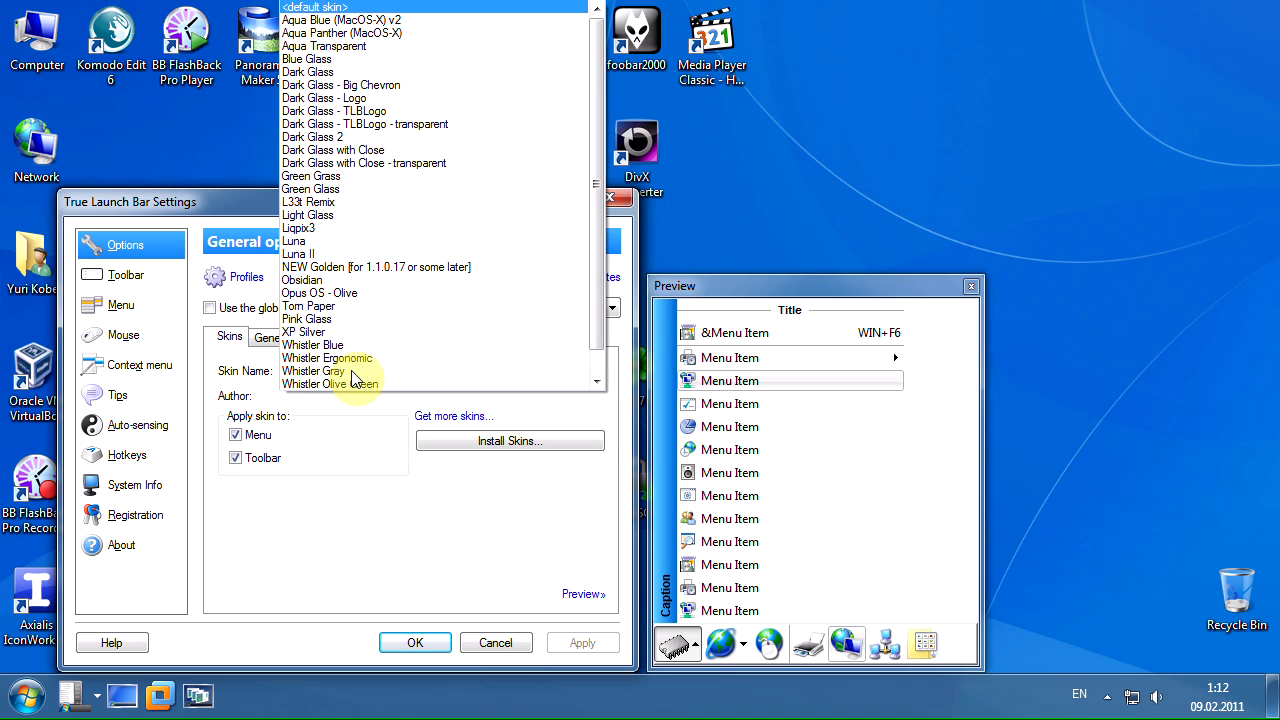
{"action": "left_click", "coordinate": [362, 74]}
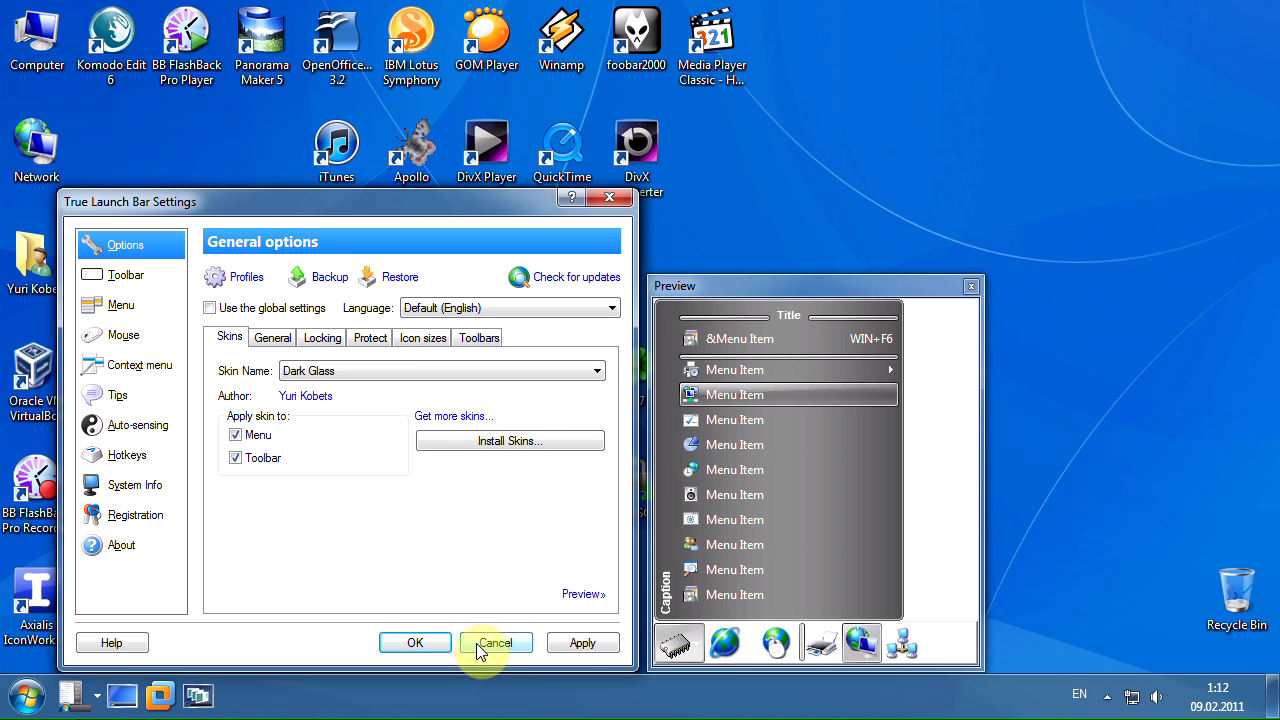
{"action": "left_click", "coordinate": [610, 648]}
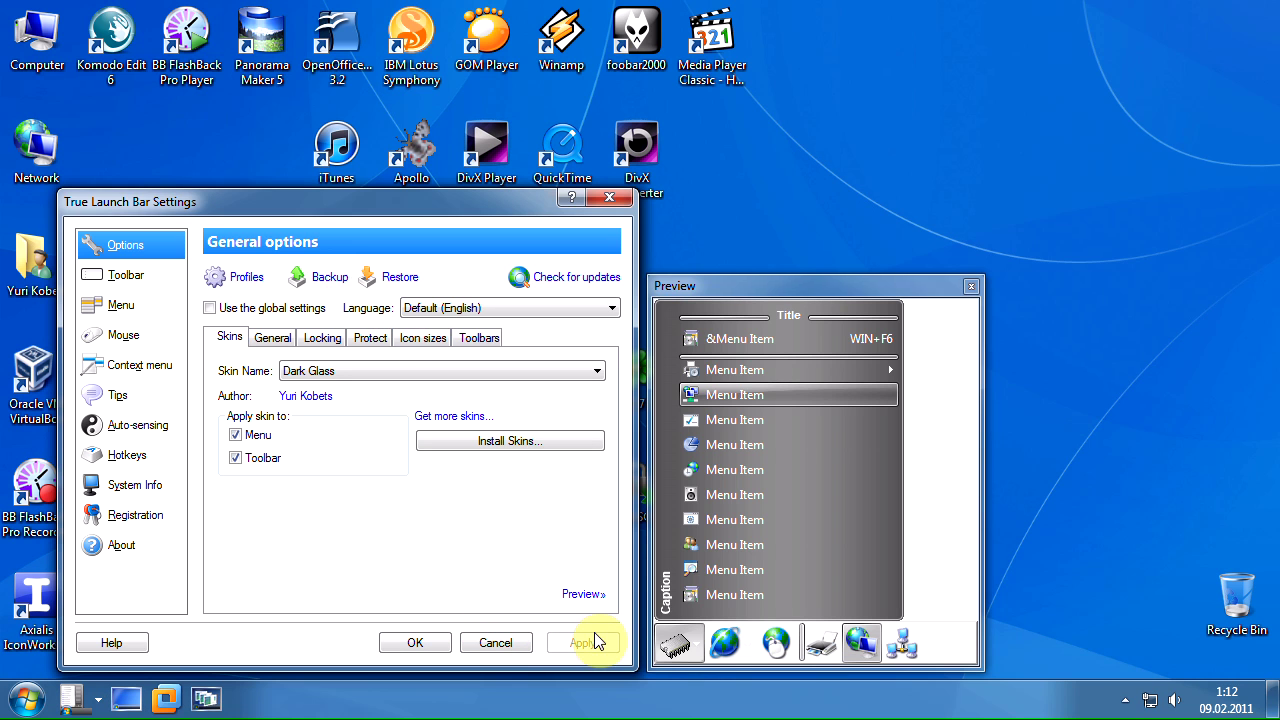
{"action": "left_click", "coordinate": [86, 692]}
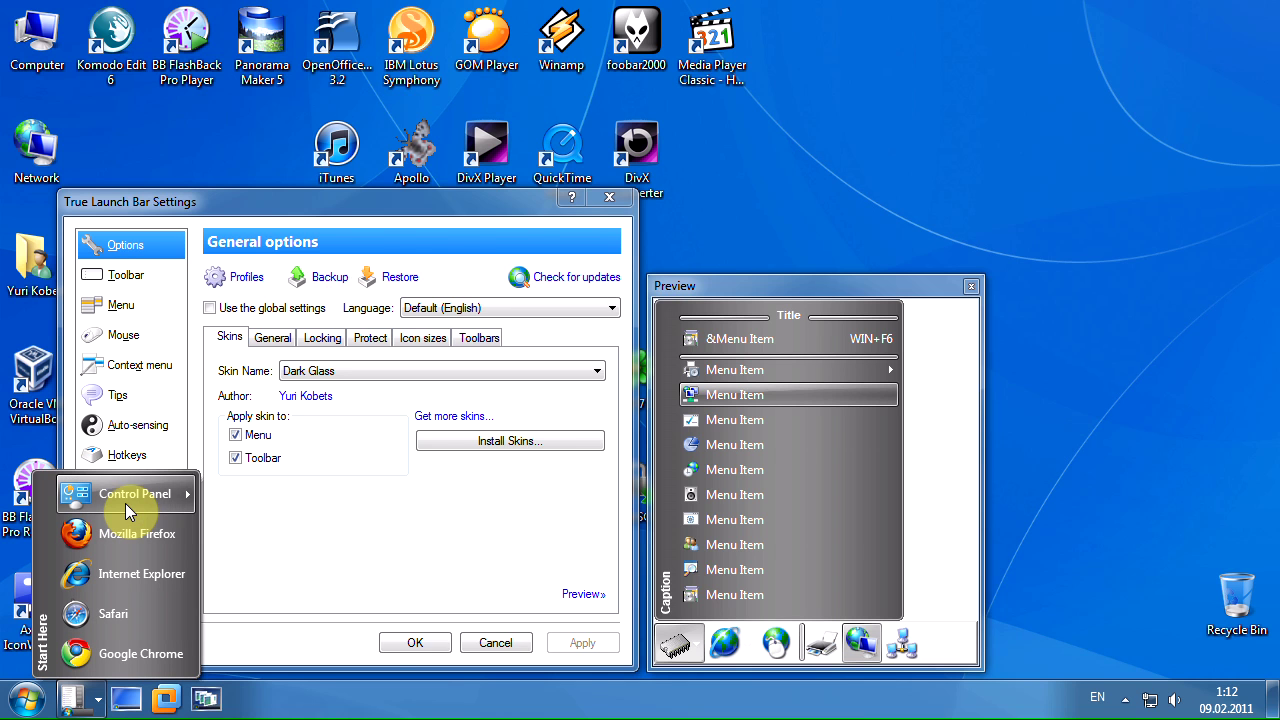
{"action": "mouse_move", "coordinate": [125, 503]}
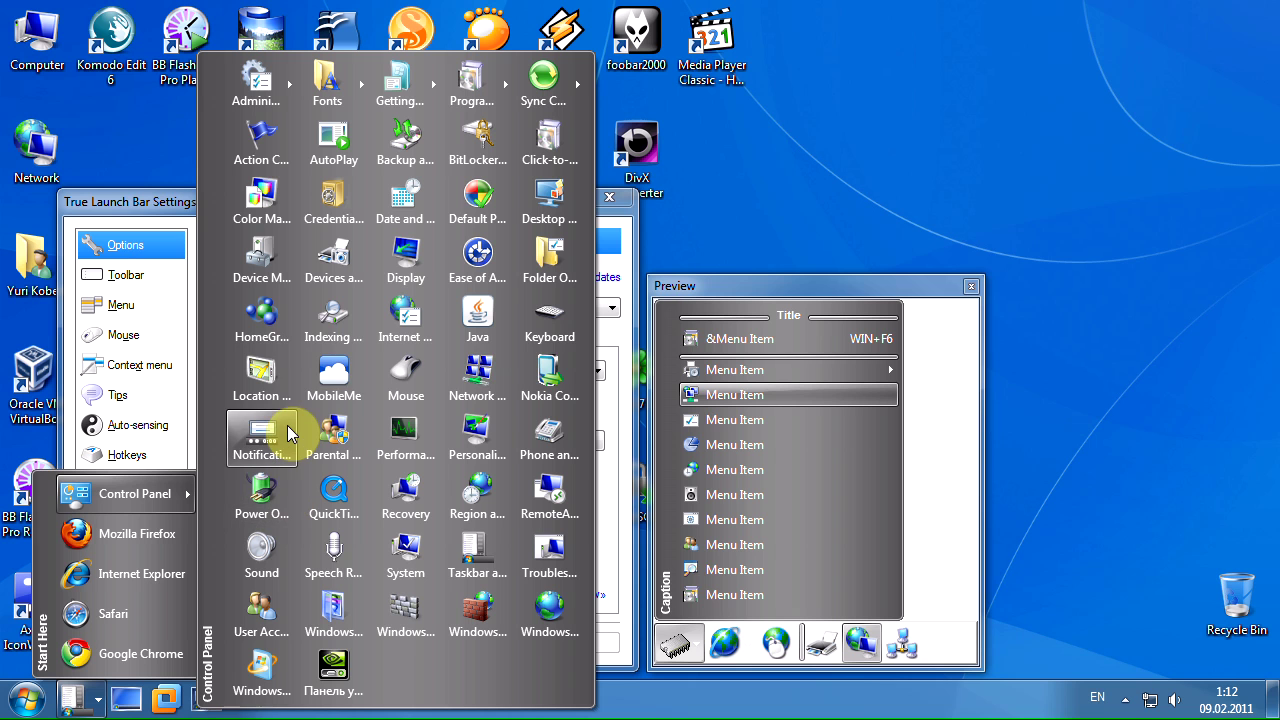
{"action": "left_click", "coordinate": [178, 205]}
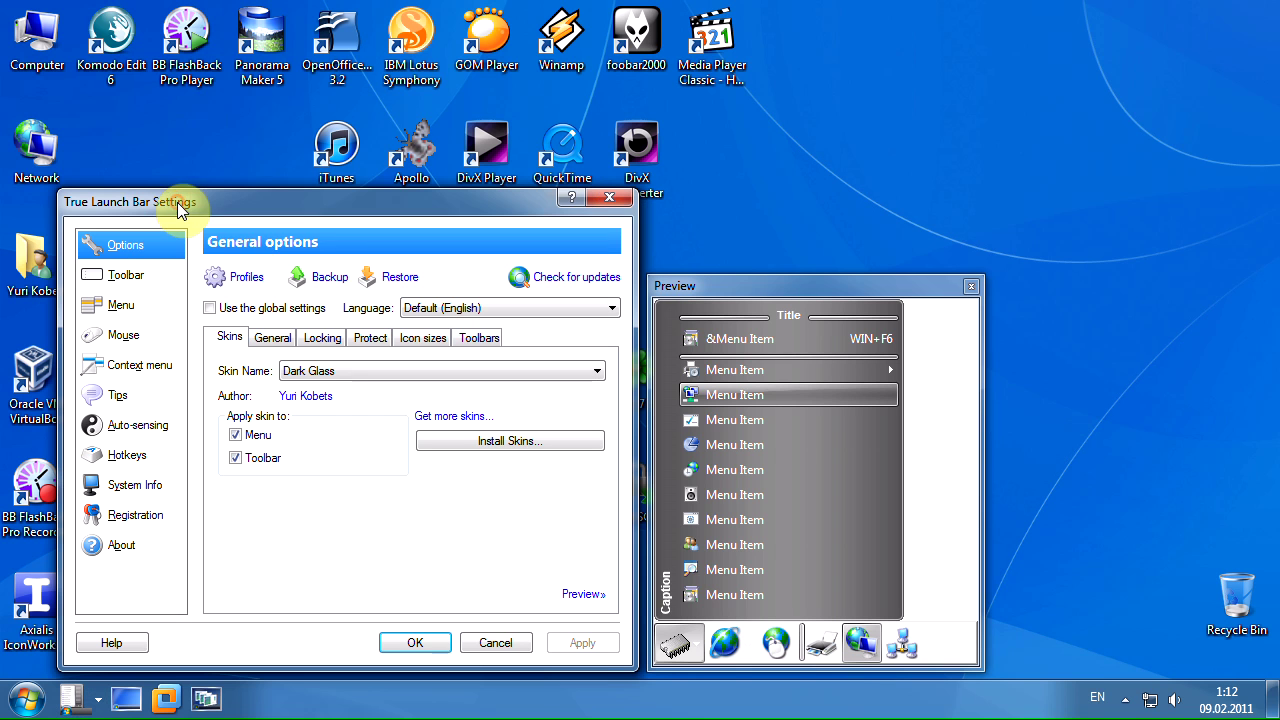
Set the menu transparency to 20% and view the effect in the Start Here, Control Panel and Administrative Tools menus.
{"action": "left_click", "coordinate": [160, 306]}
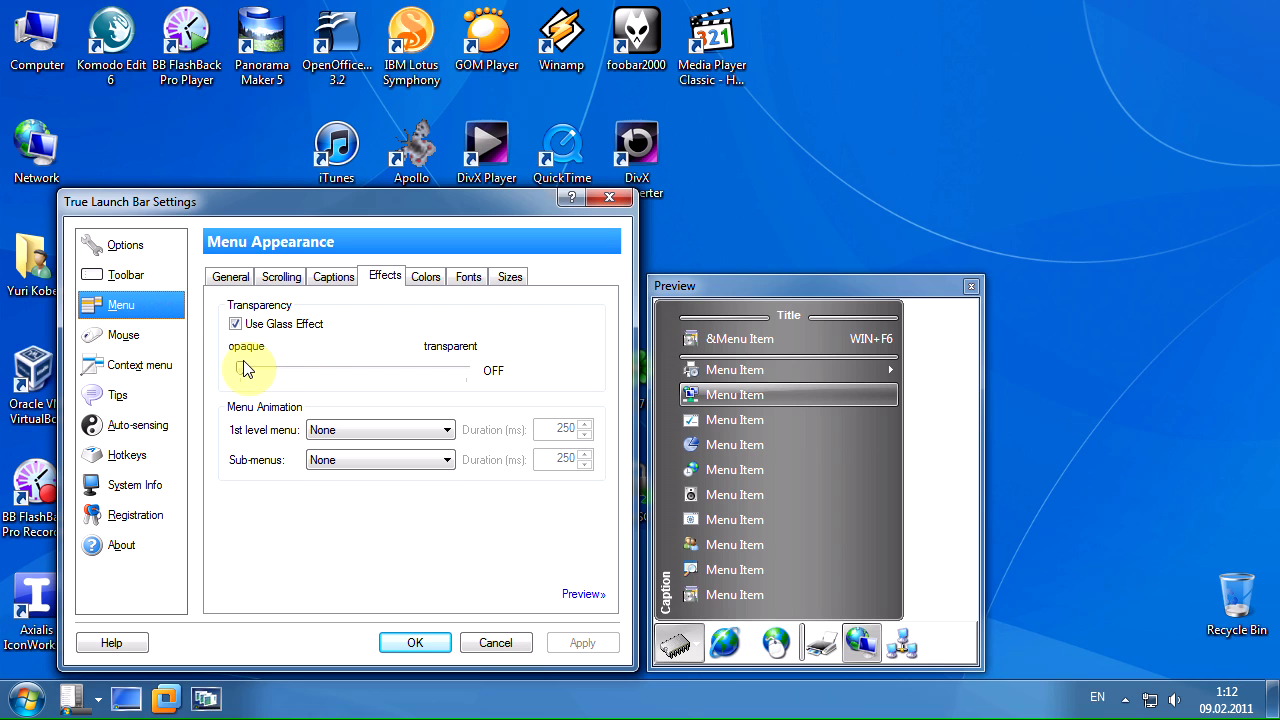
{"action": "left_click_drag", "start_coordinate": [245, 370], "coordinate": [284, 362]}
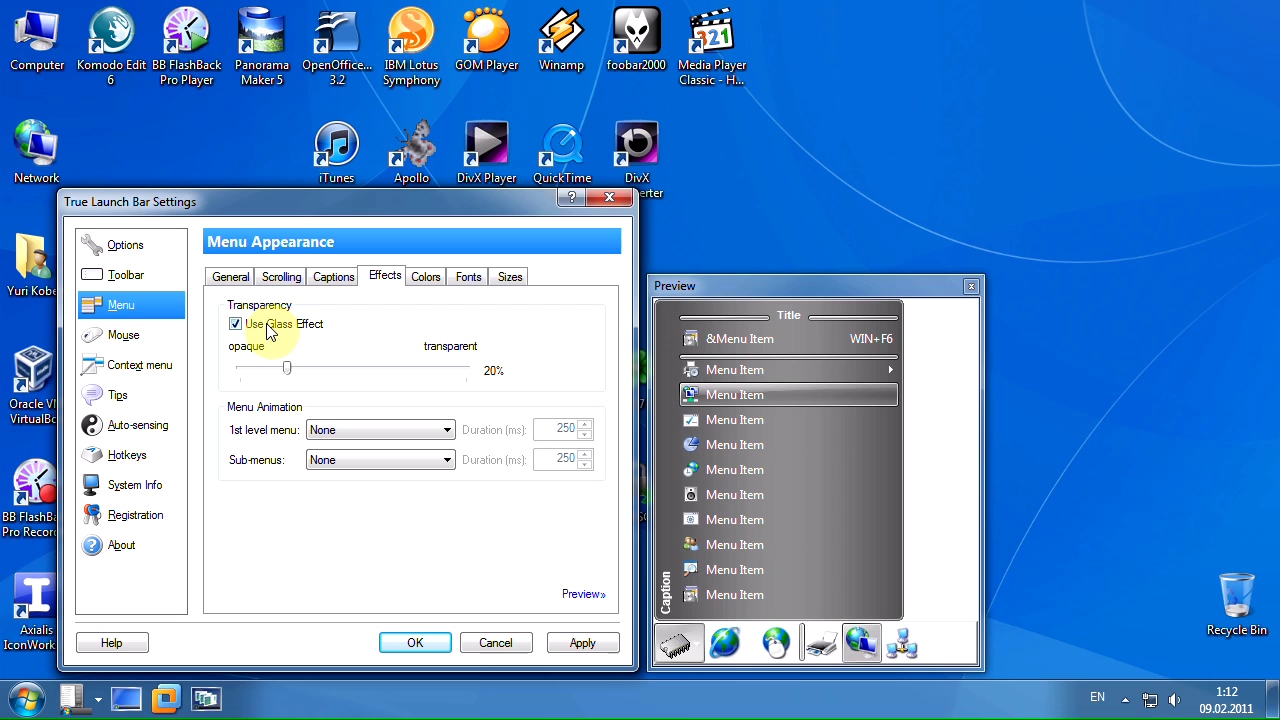
{"action": "left_click", "coordinate": [238, 278]}
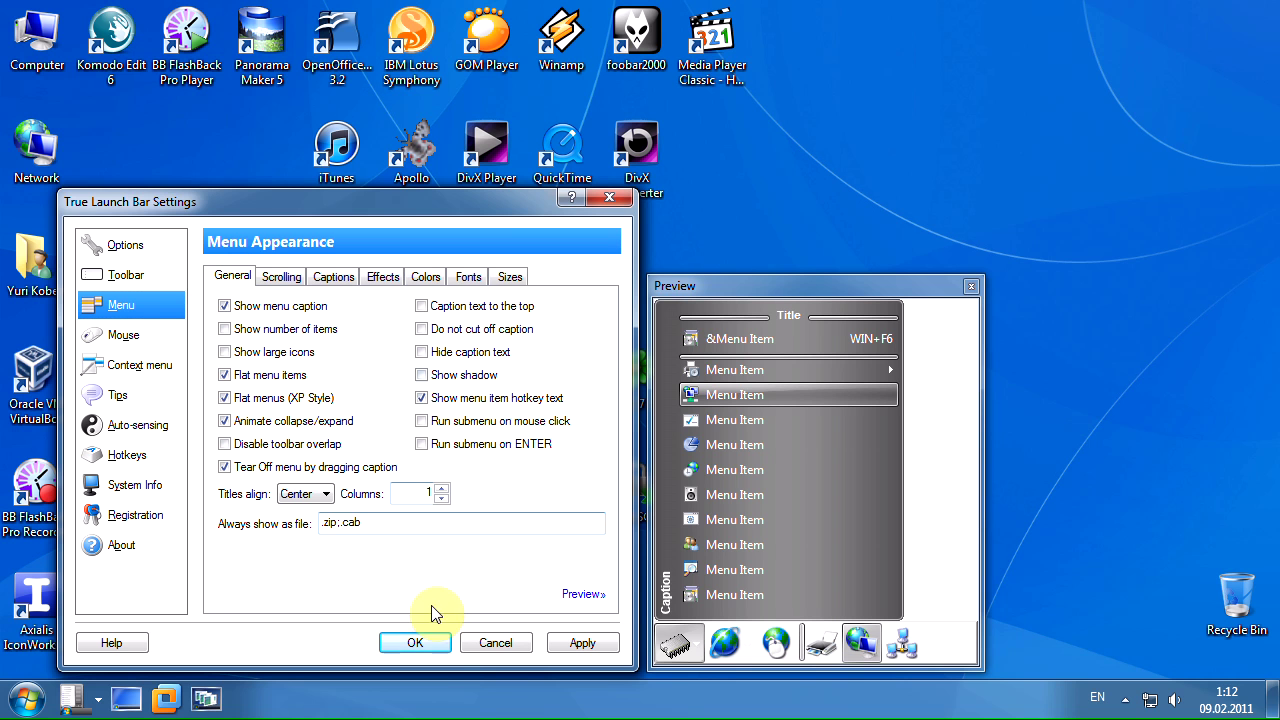
{"action": "left_click", "coordinate": [429, 644]}
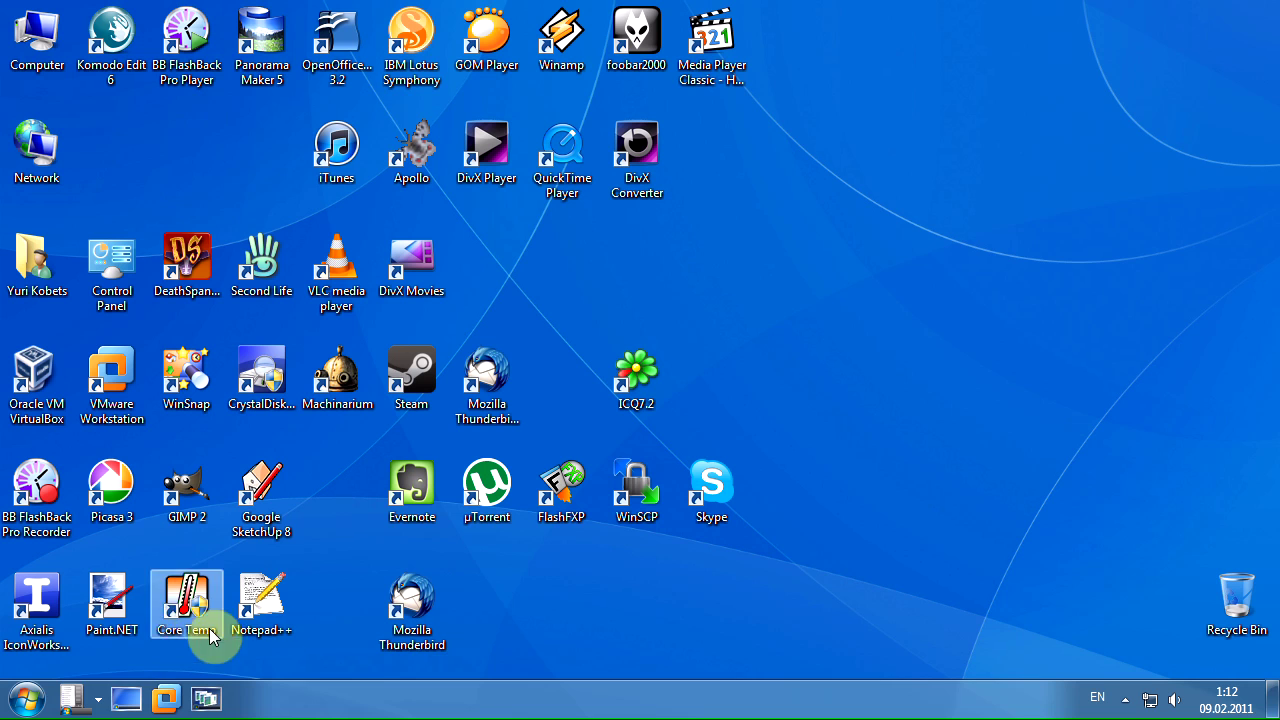
{"action": "left_click", "coordinate": [73, 698]}
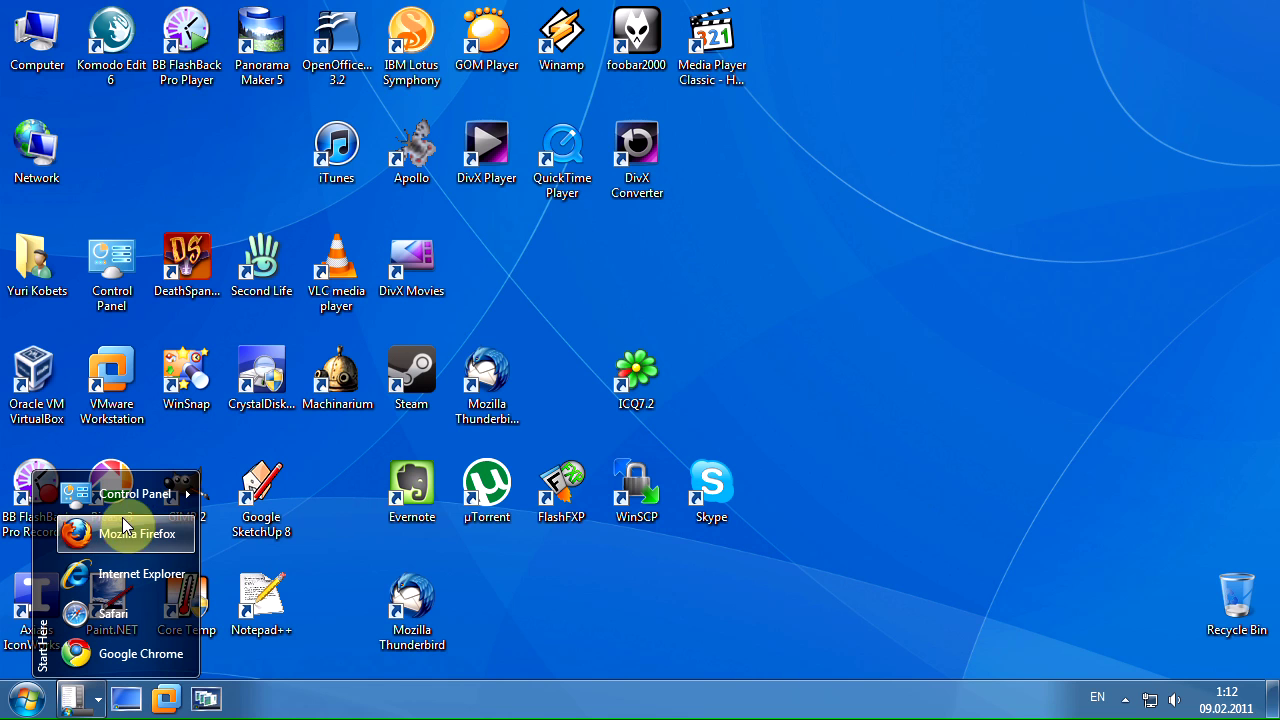
{"action": "mouse_move", "coordinate": [127, 497]}
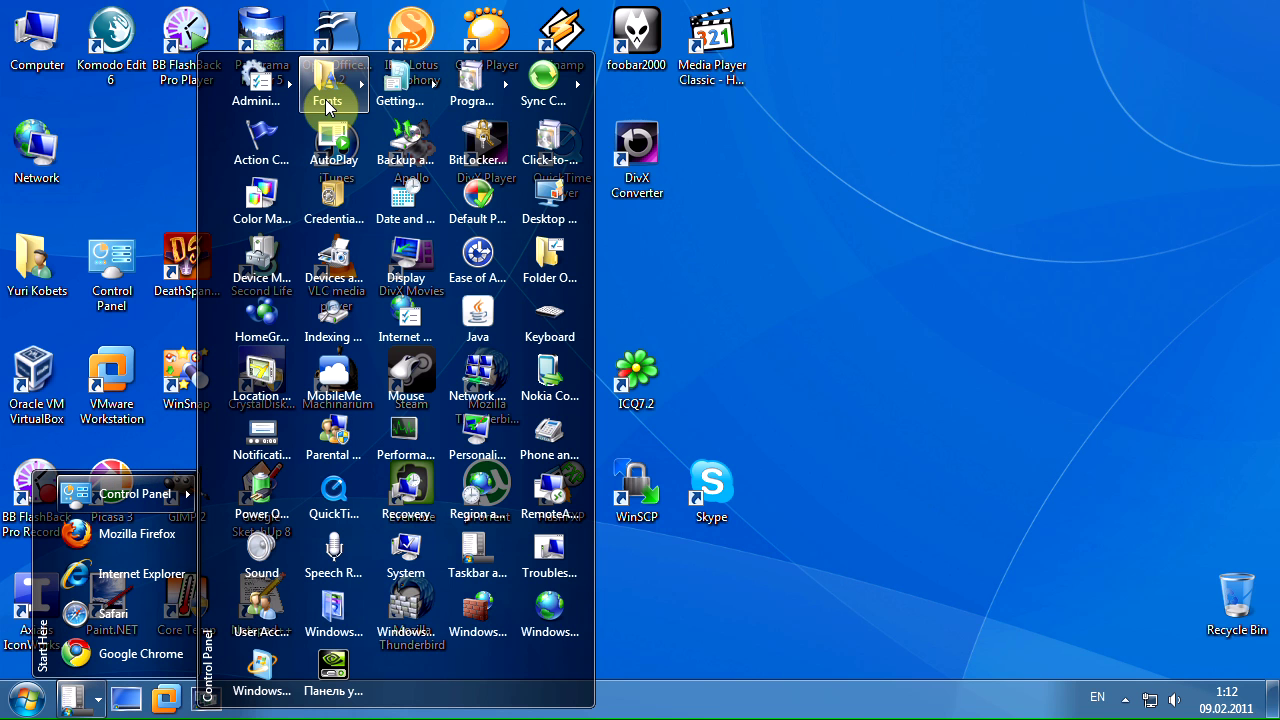
{"action": "mouse_move", "coordinate": [327, 103]}
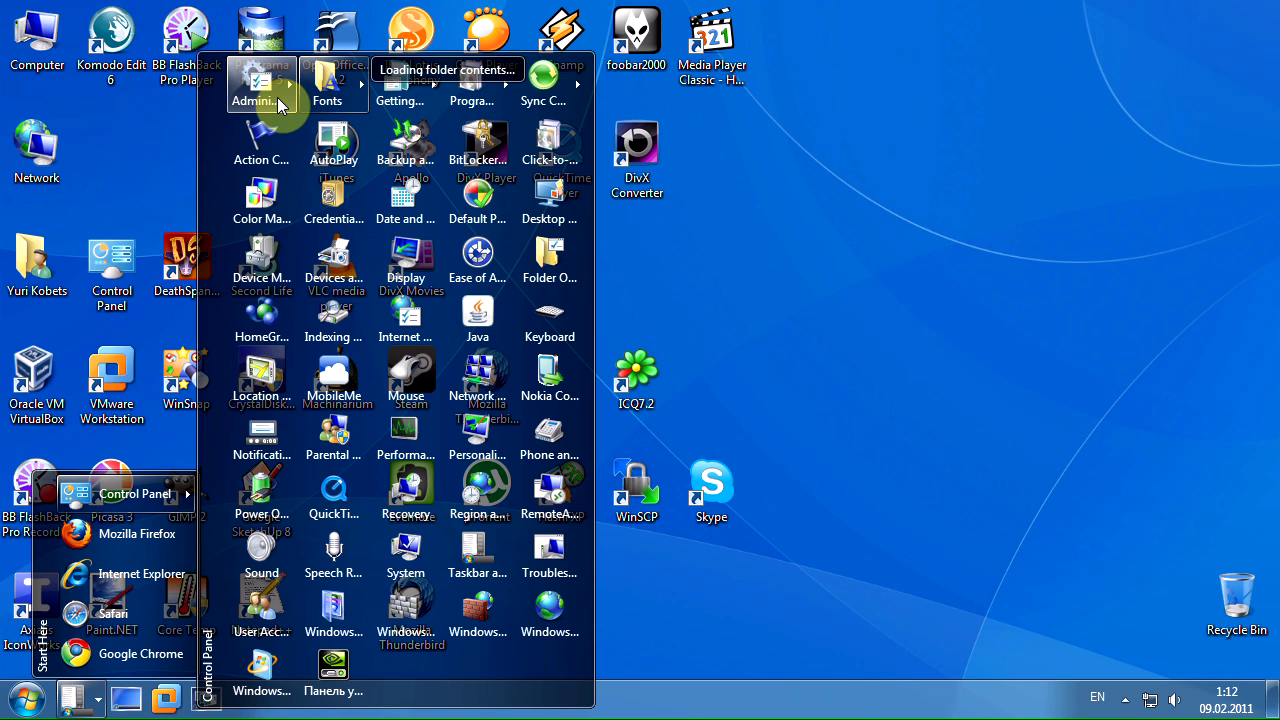
{"action": "mouse_move", "coordinate": [277, 97]}
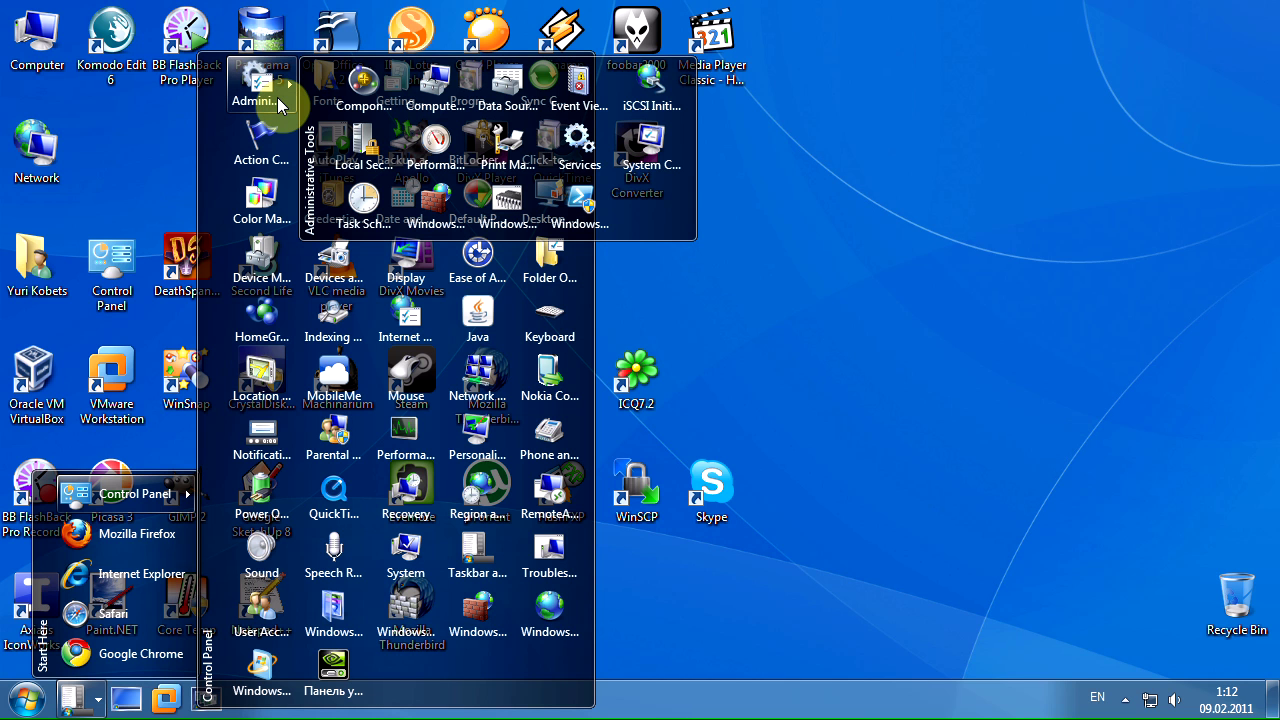
Set the menu's text glow and title text color to black, save the settings and reopen the Start Here menu.
{"action": "right_click", "coordinate": [210, 143]}
{"action": "left_click", "coordinate": [226, 187]}
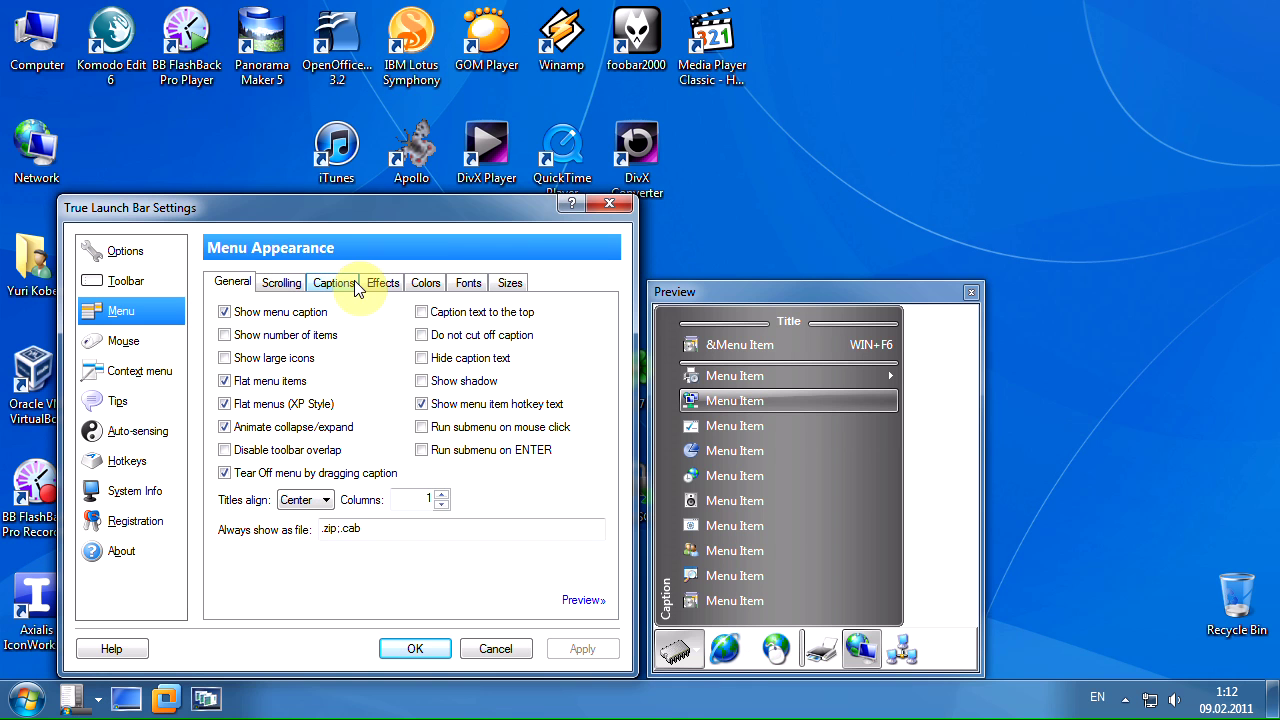
{"action": "left_click", "coordinate": [422, 284]}
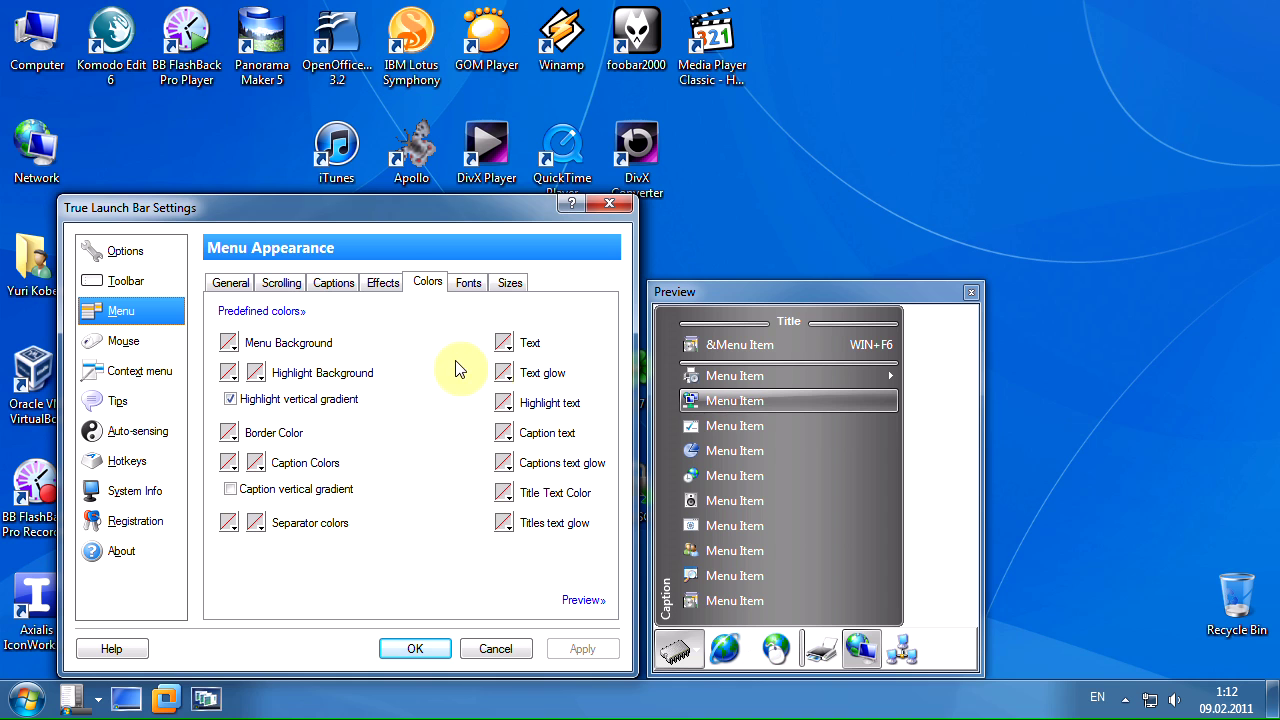
{"action": "left_click", "coordinate": [505, 381]}
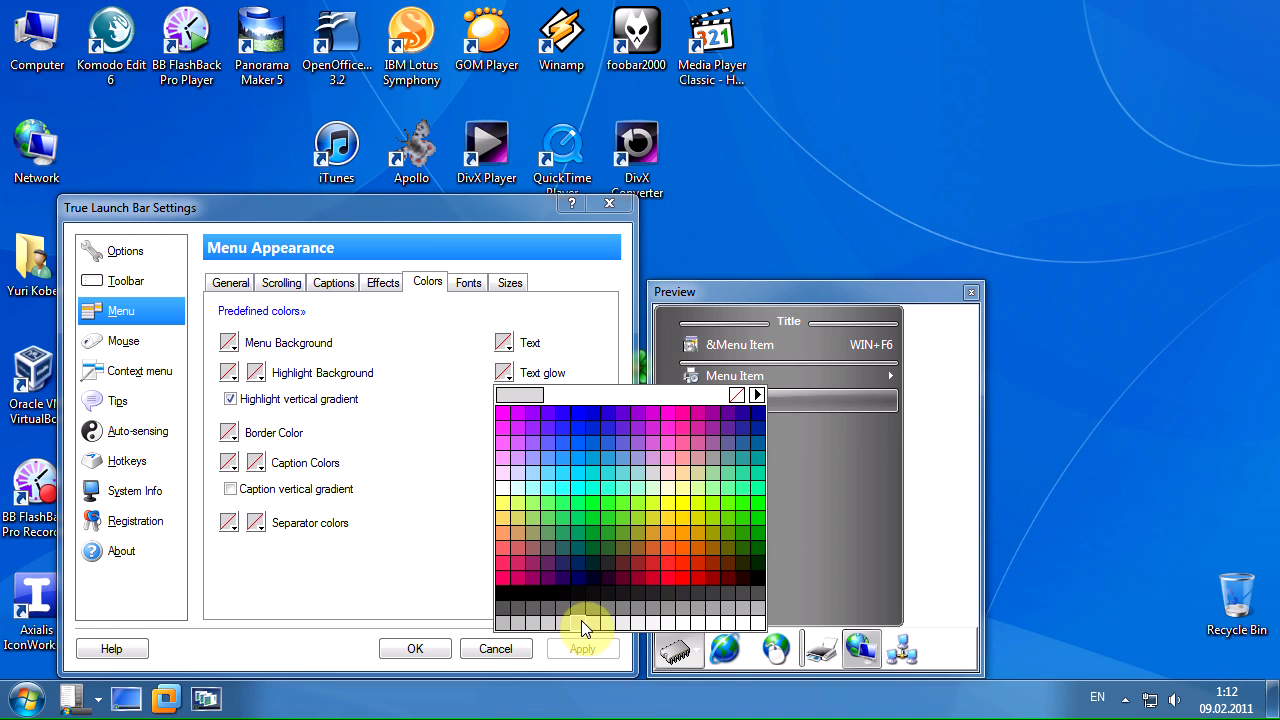
{"action": "left_click", "coordinate": [503, 593]}
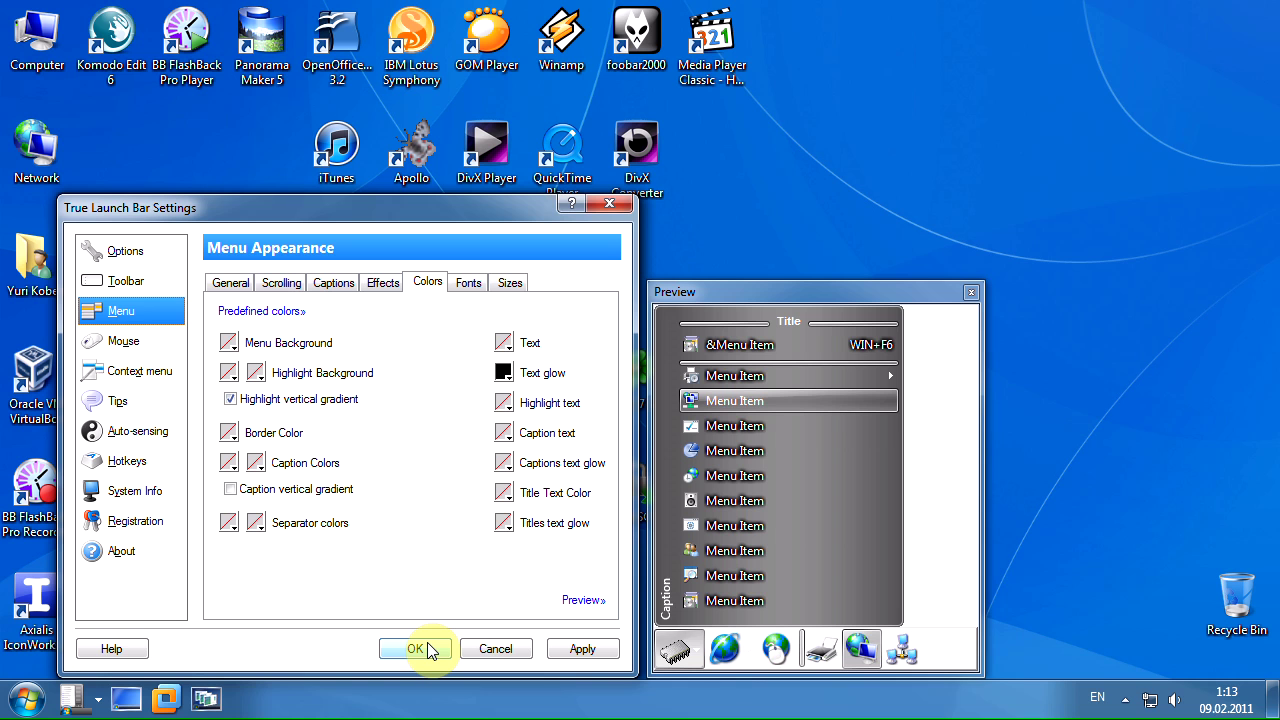
{"action": "left_click", "coordinate": [505, 494]}
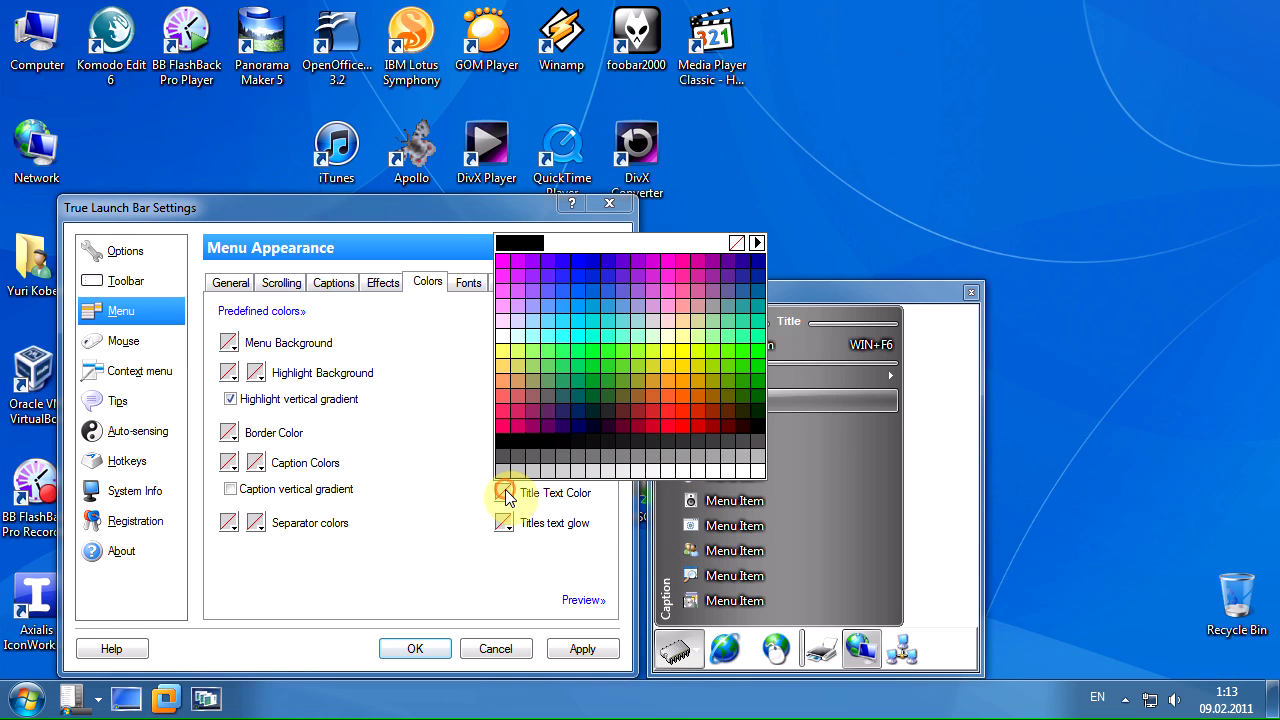
{"action": "left_click", "coordinate": [503, 447]}
{"action": "left_click", "coordinate": [418, 646]}
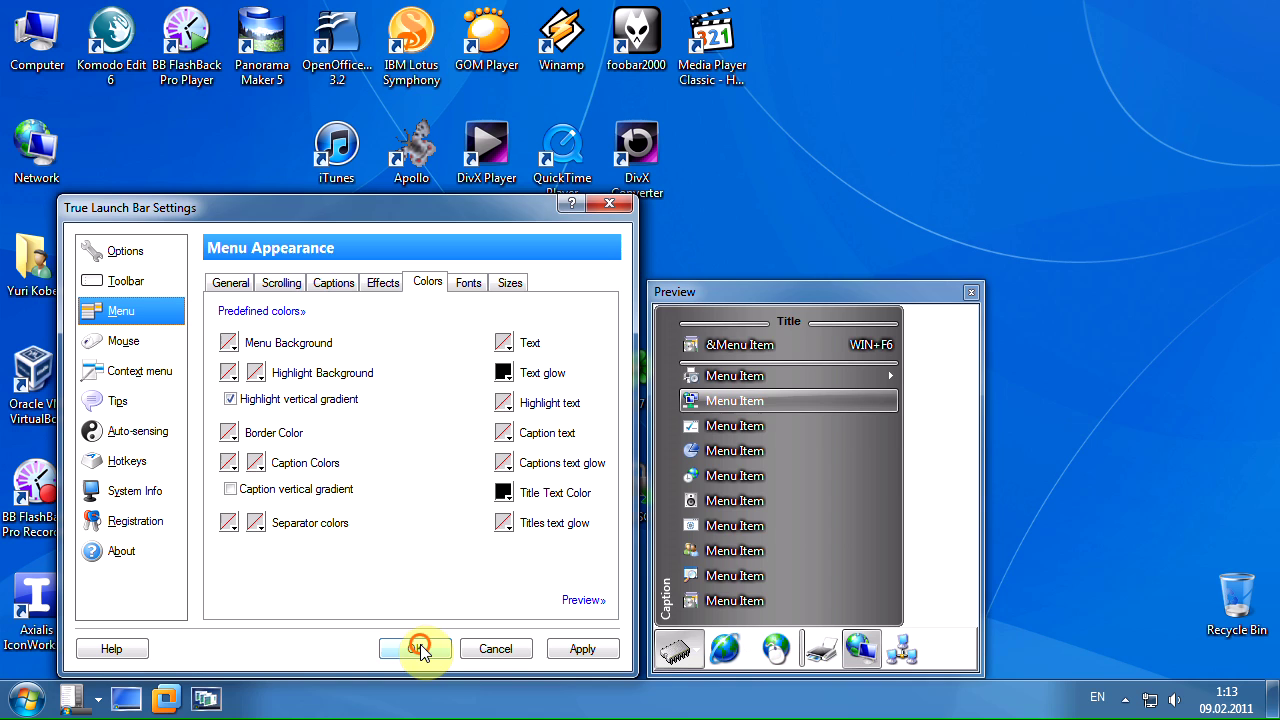
{"action": "left_click", "coordinate": [75, 704]}
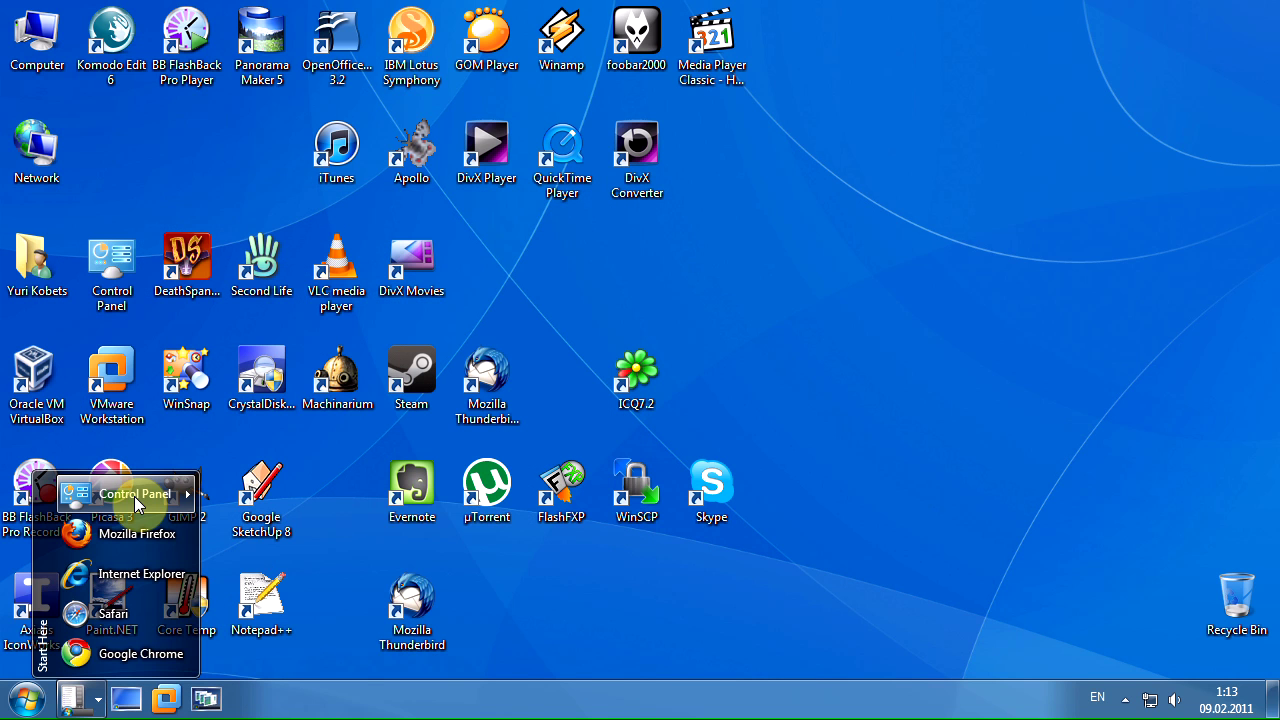
Create a new regular menu named "Utilities" on the True Launch Bar toolbar.
{"action": "right_click", "coordinate": [126, 698]}
{"action": "mouse_move", "coordinate": [209, 370]}
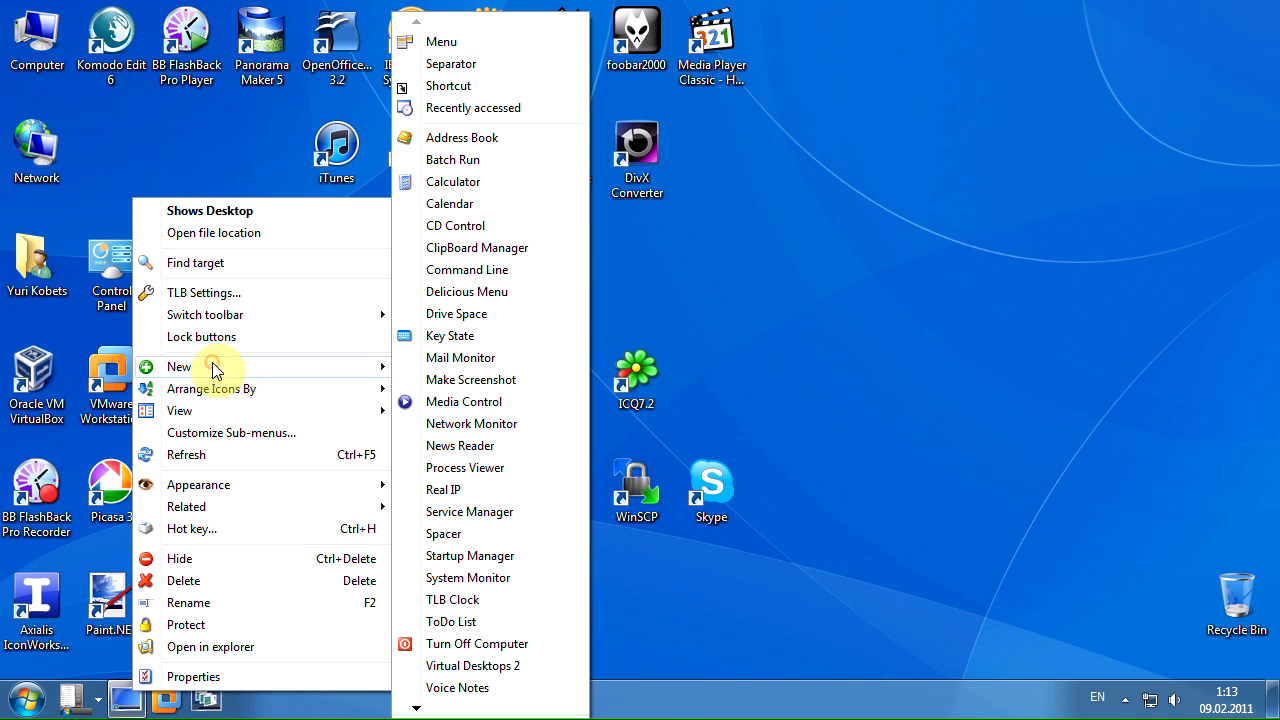
{"action": "left_click", "coordinate": [462, 44]}
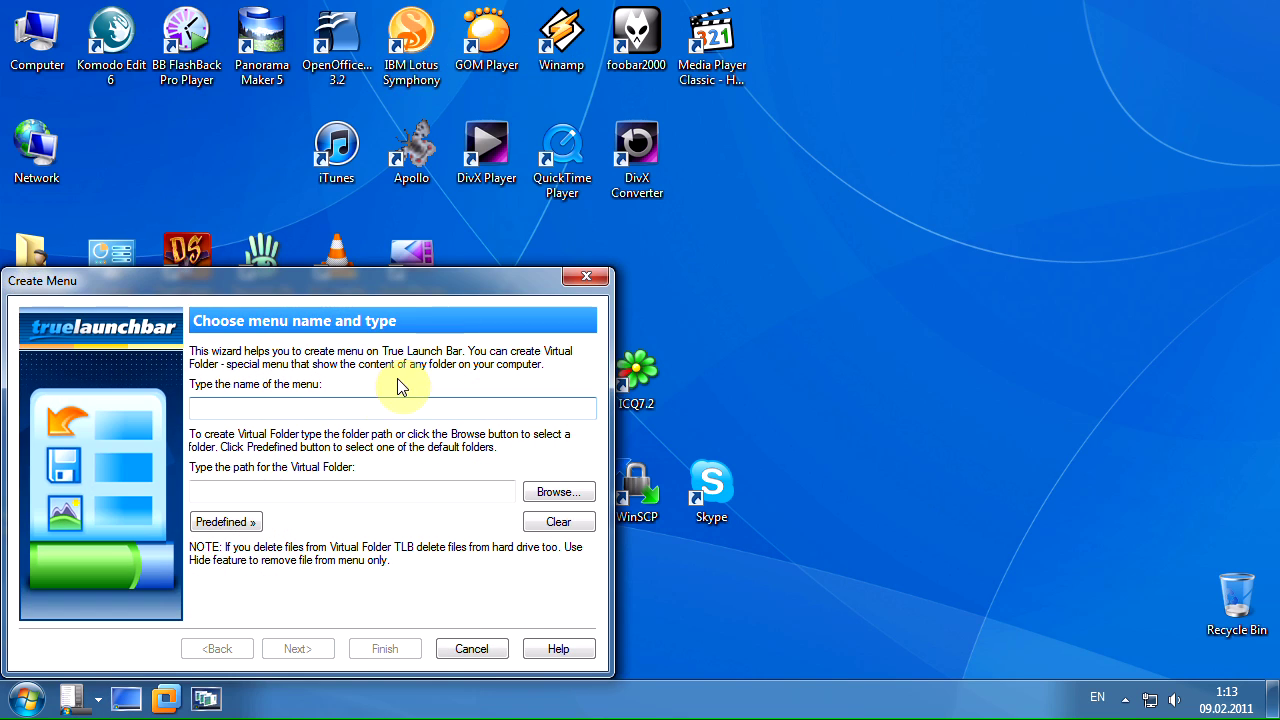
{"action": "type", "text": "Utilities"}
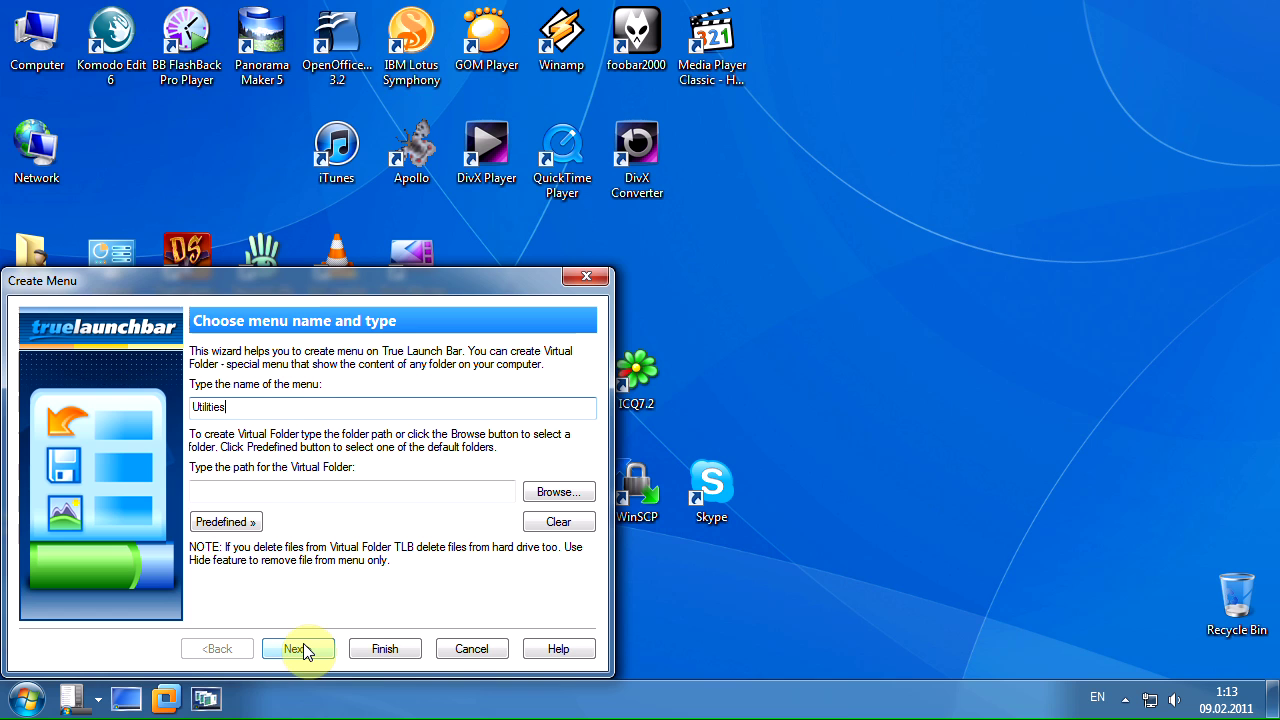
{"action": "left_click", "coordinate": [366, 648]}
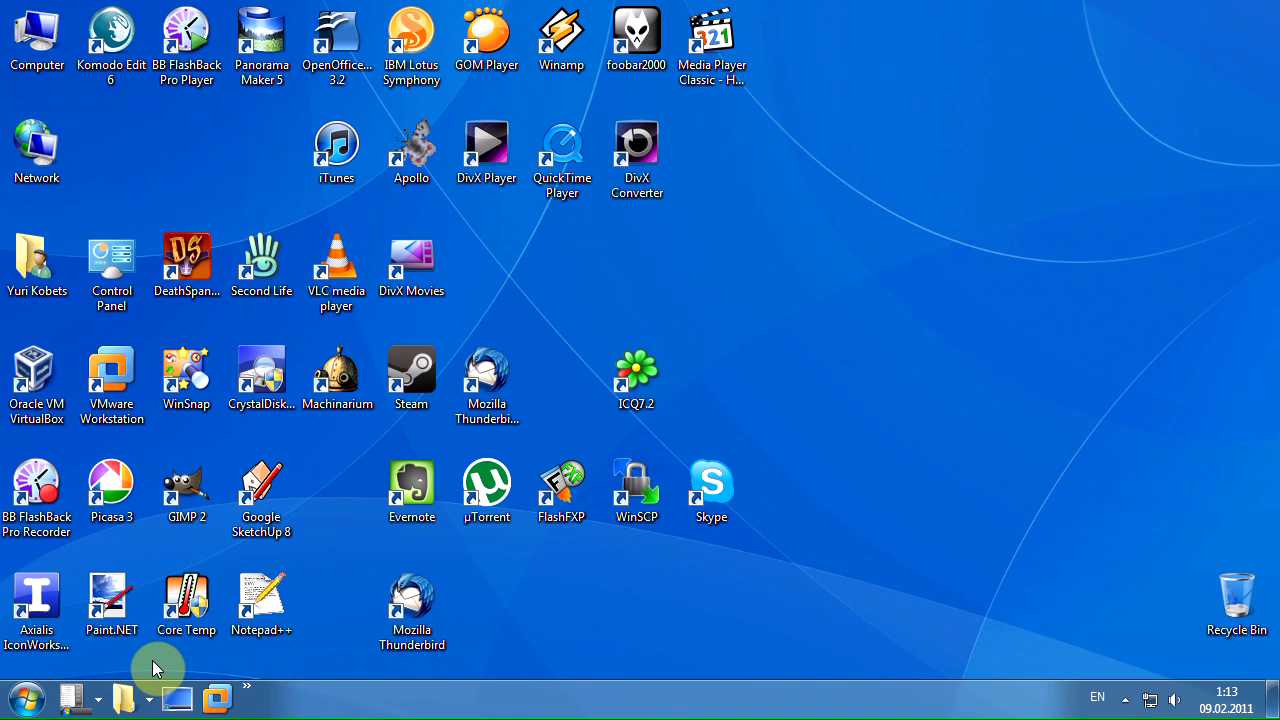
Move the Oracle VM VirtualBox and VMware Workstation desktop shortcuts into the Utilities menu and check its contents.
{"action": "mouse_move", "coordinate": [40, 412]}
{"action": "left_mouse_down"}
{"action": "mouse_move", "coordinate": [155, 698]}
{"action": "mouse_move", "coordinate": [140, 672]}
{"action": "mouse_move", "coordinate": [148, 688]}
{"action": "mouse_move", "coordinate": [125, 690]}
{"action": "left_mouse_up"}
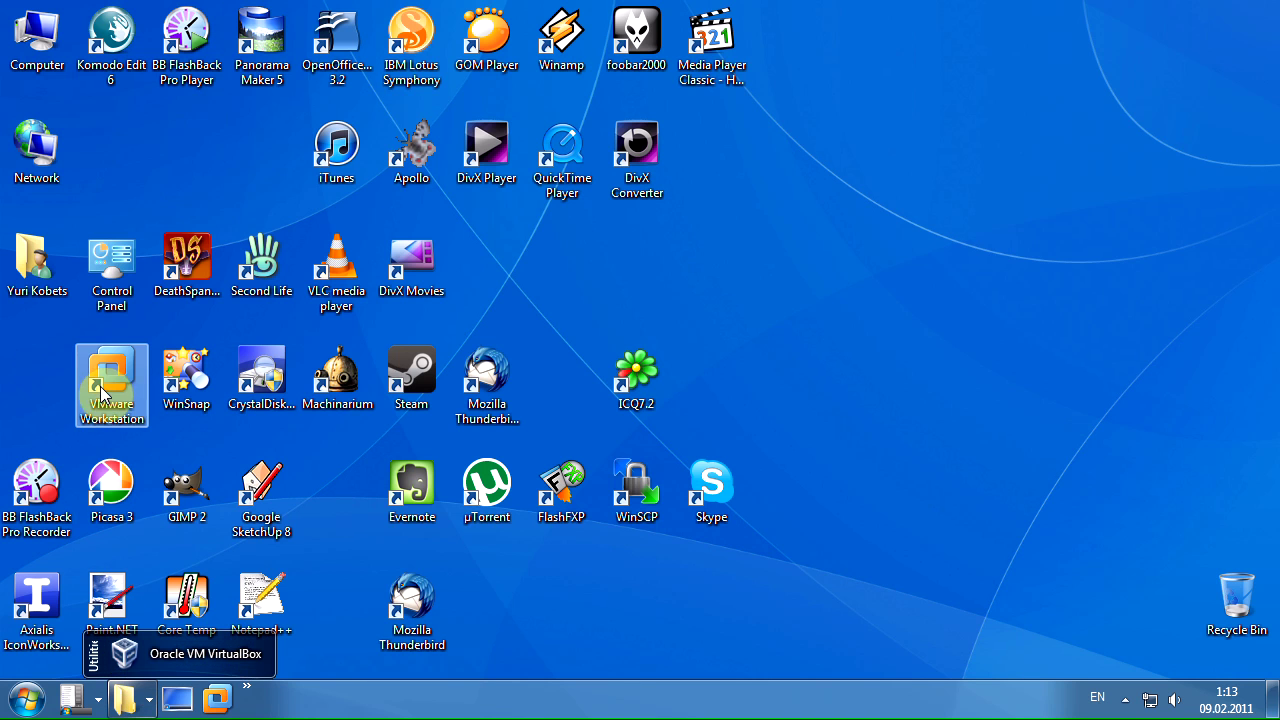
{"action": "left_click_drag", "start_coordinate": [105, 382], "coordinate": [131, 694]}
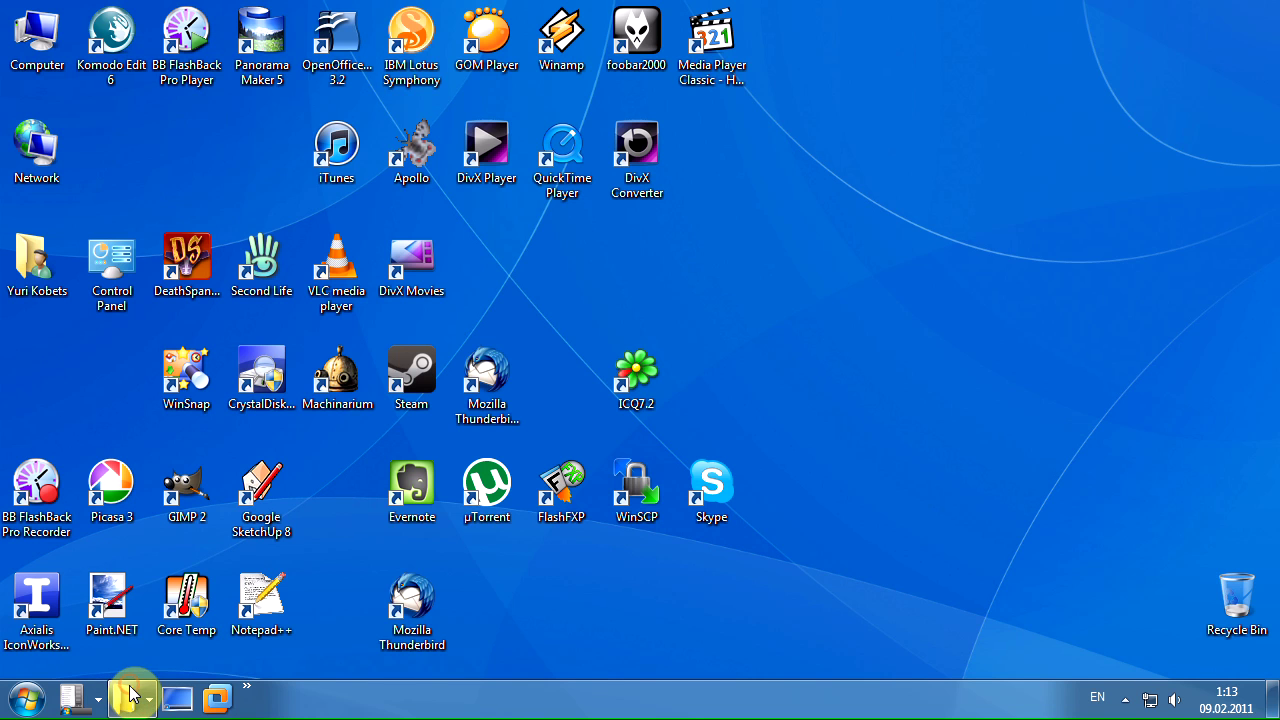
{"action": "left_click", "coordinate": [131, 695]}
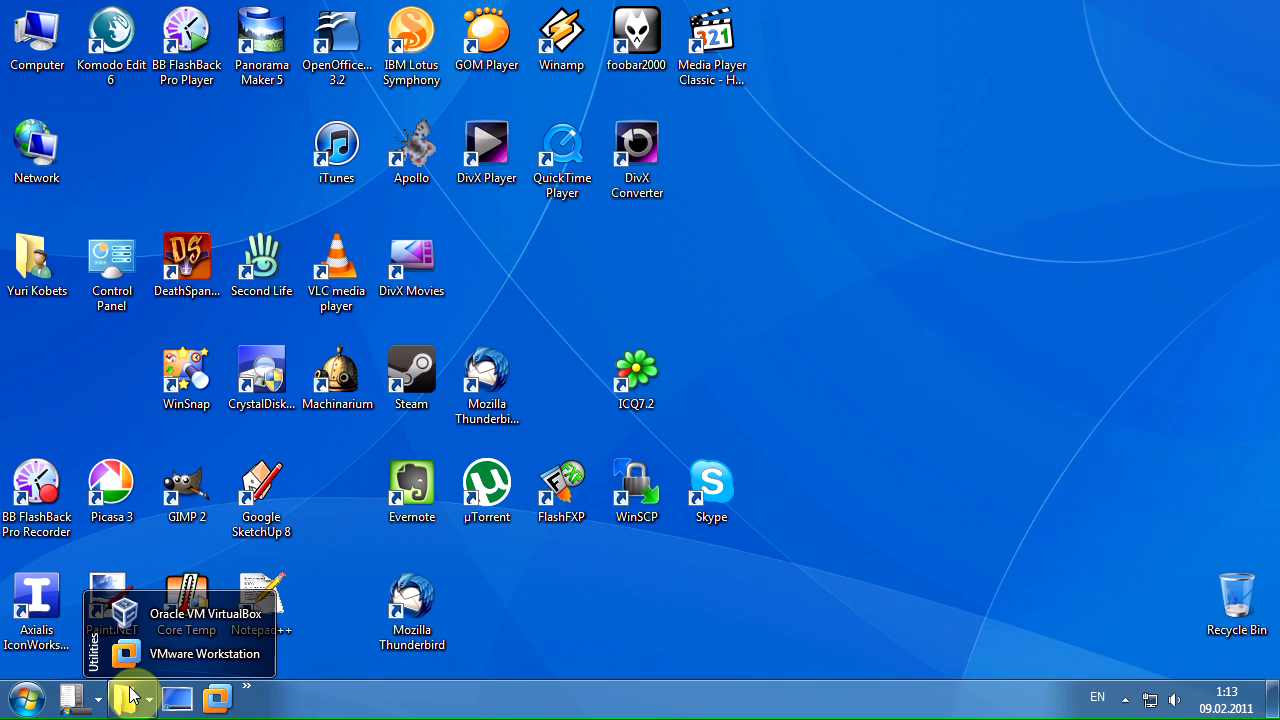
{"action": "left_click", "coordinate": [185, 420]}
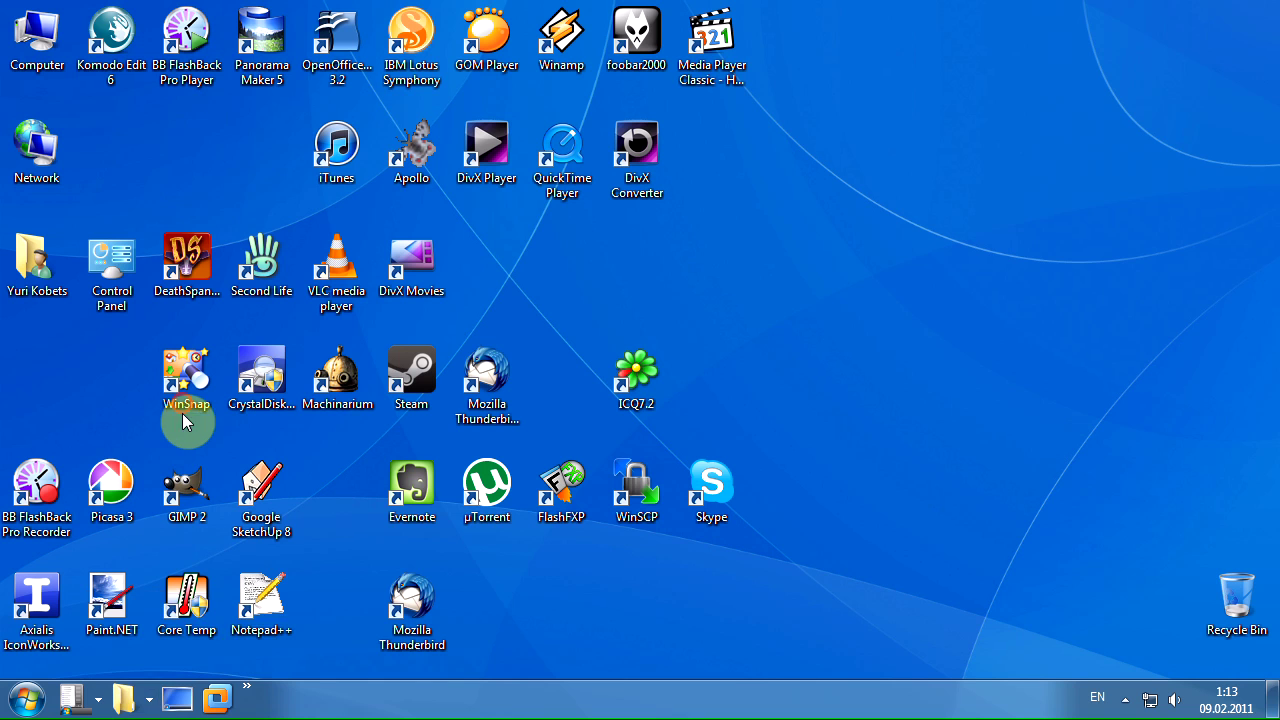
Move the WinSnap, Picasa 3 and GIMP 2 desktop shortcuts into the Utilities menu above Oracle VM VirtualBox.
{"action": "left_click_drag", "start_coordinate": [185, 420], "coordinate": [156, 600]}
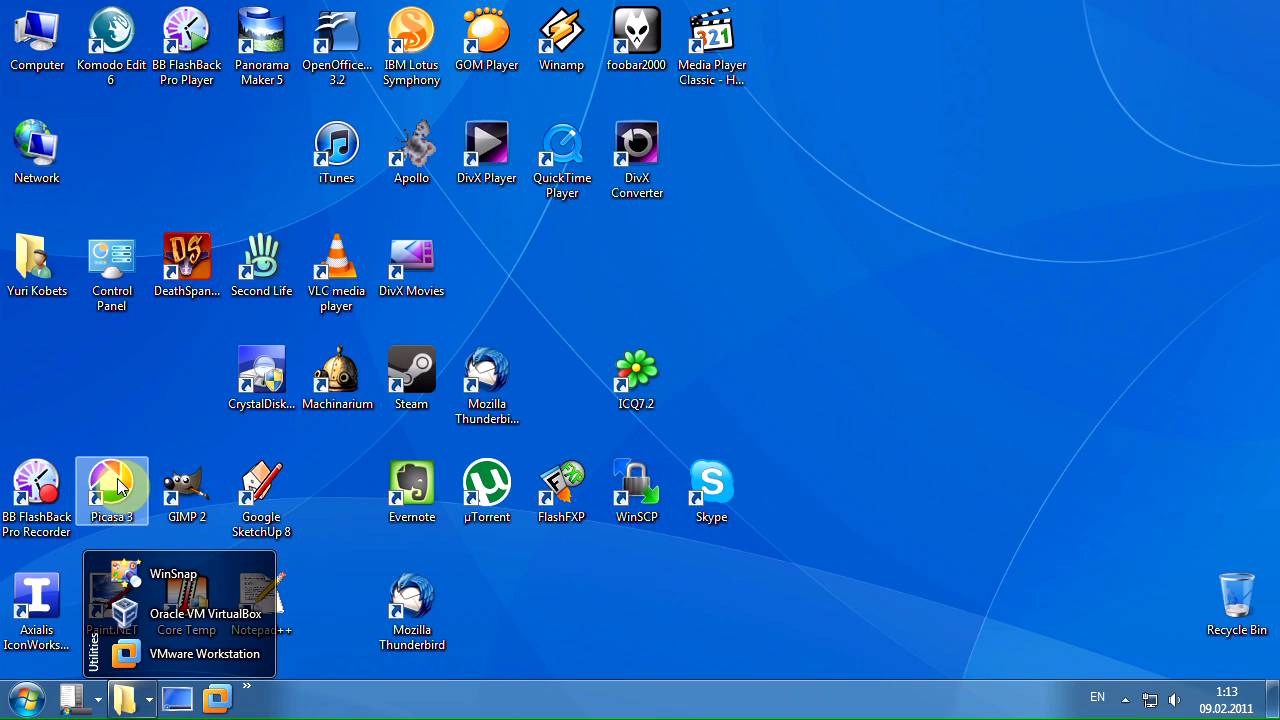
{"action": "left_click_drag", "start_coordinate": [117, 478], "coordinate": [172, 552]}
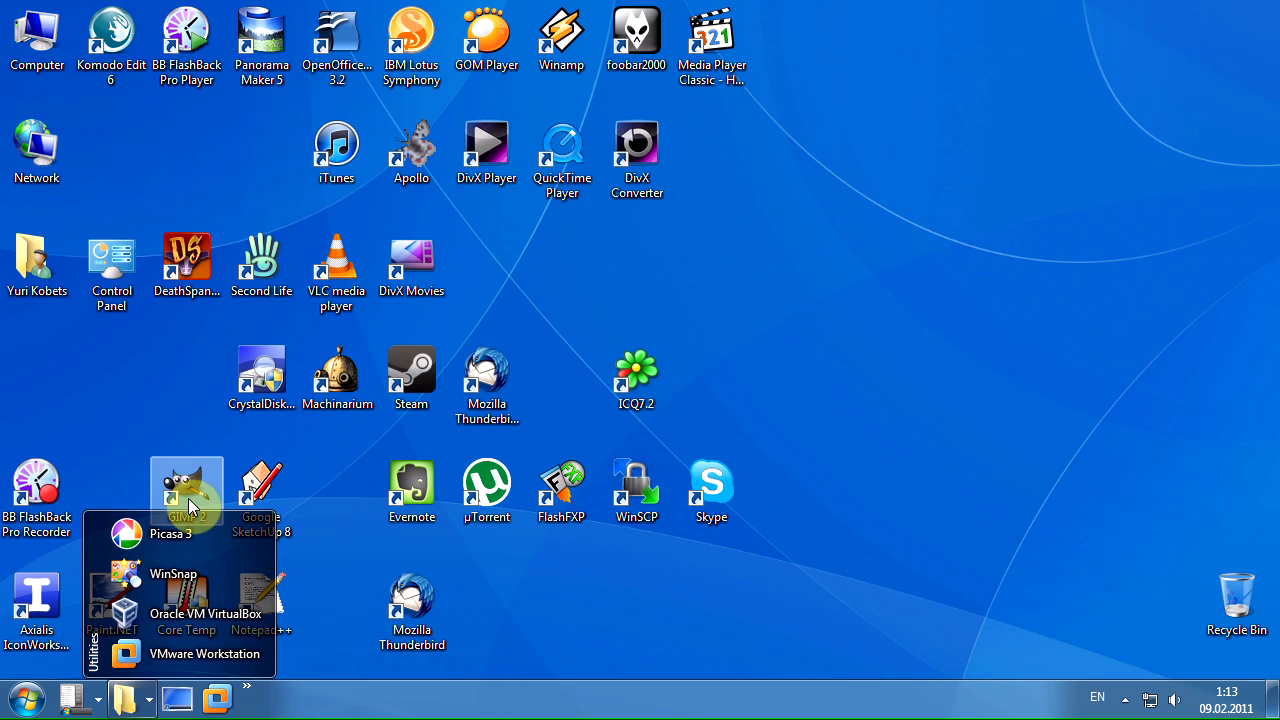
{"action": "left_click_drag", "start_coordinate": [190, 505], "coordinate": [155, 523]}
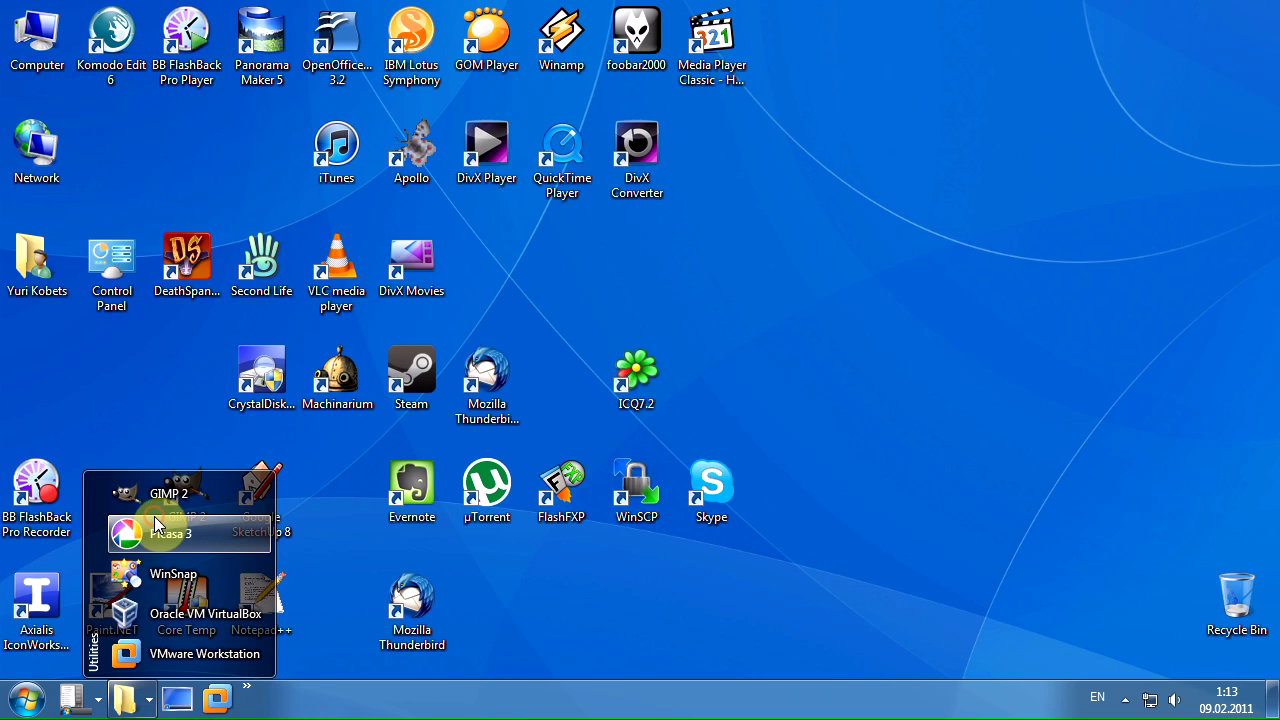
{"action": "left_click", "coordinate": [207, 387]}
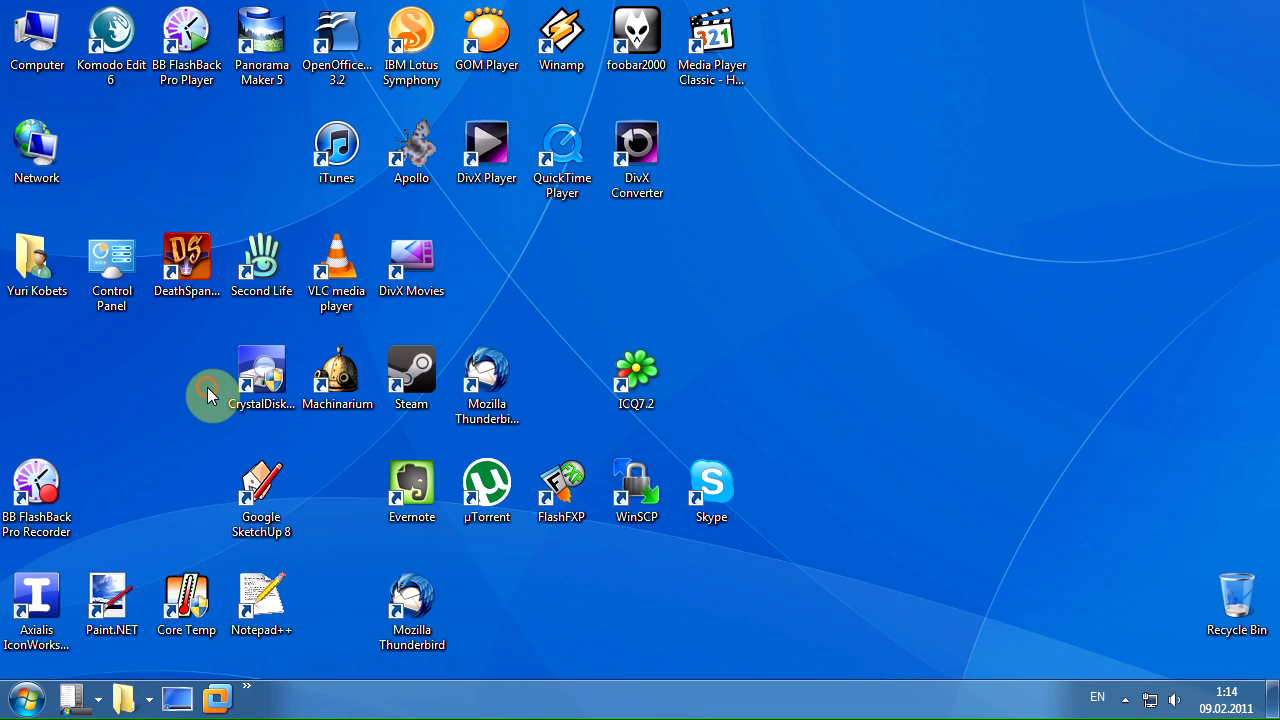
Move the BB FlashBack Pro Recorder and BB FlashBack Pro Player desktop shortcuts to the lower end of the Utilities menu.
{"action": "left_click_drag", "start_coordinate": [63, 528], "coordinate": [179, 665]}
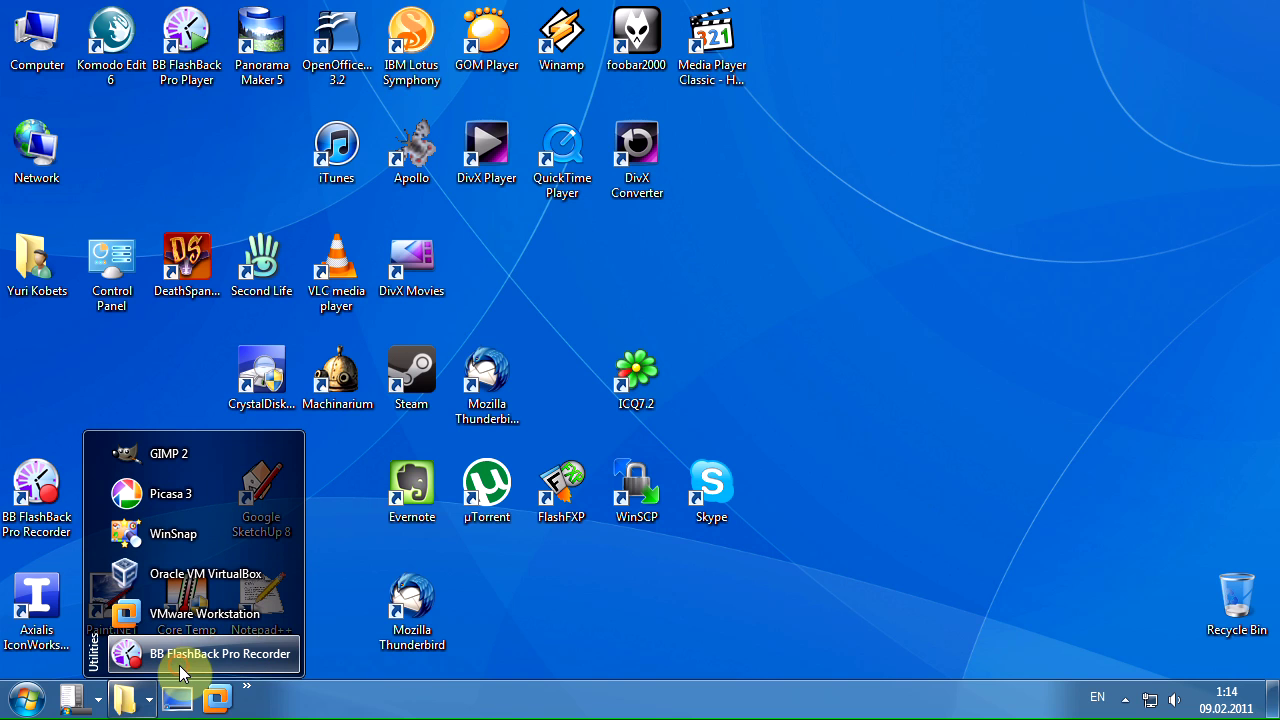
{"action": "left_click", "coordinate": [482, 281]}
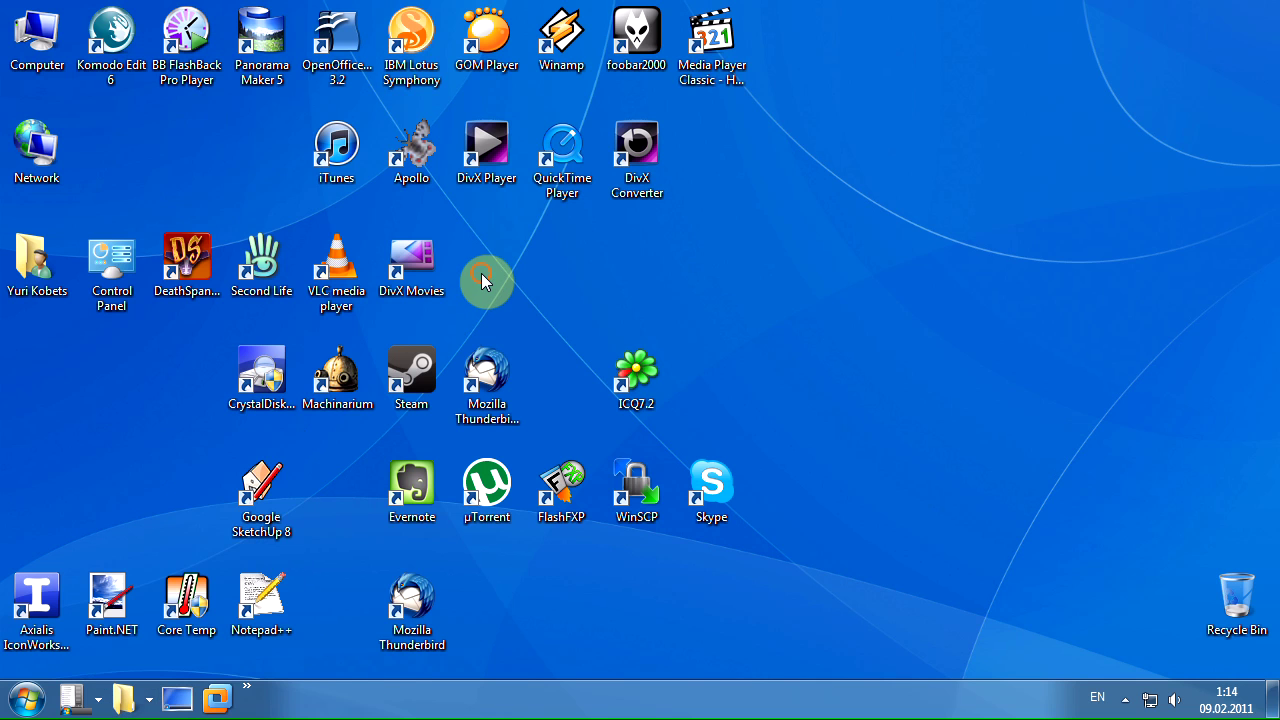
{"action": "left_click_drag", "start_coordinate": [186, 40], "coordinate": [142, 640]}
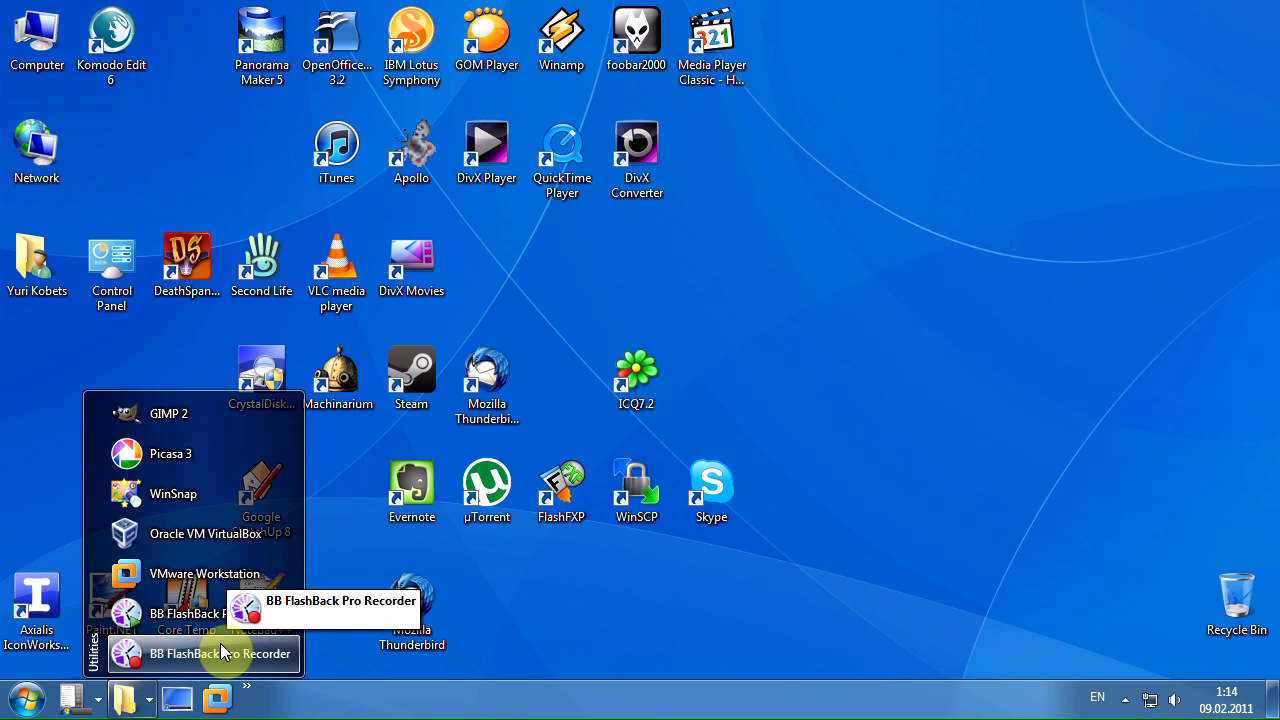
Insert a separator above Oracle VM VirtualBox in the Utilities menu.
{"action": "right_click", "coordinate": [170, 533]}
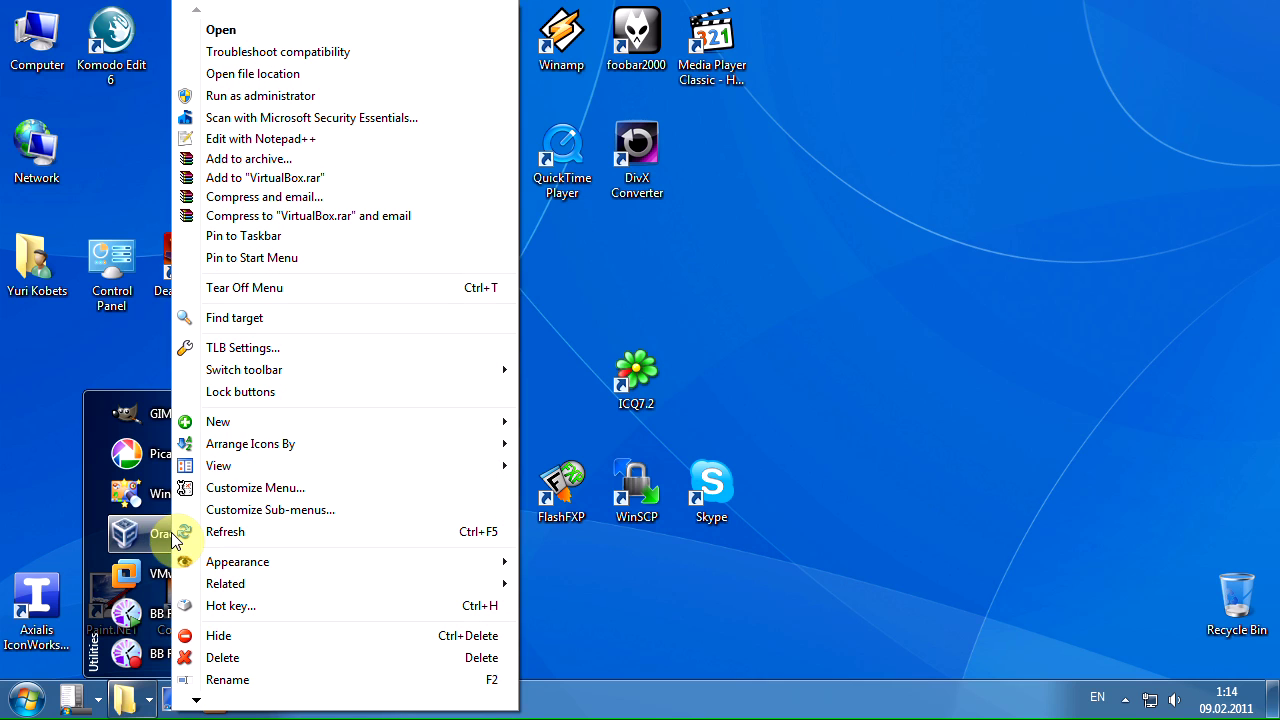
{"action": "mouse_move", "coordinate": [250, 423]}
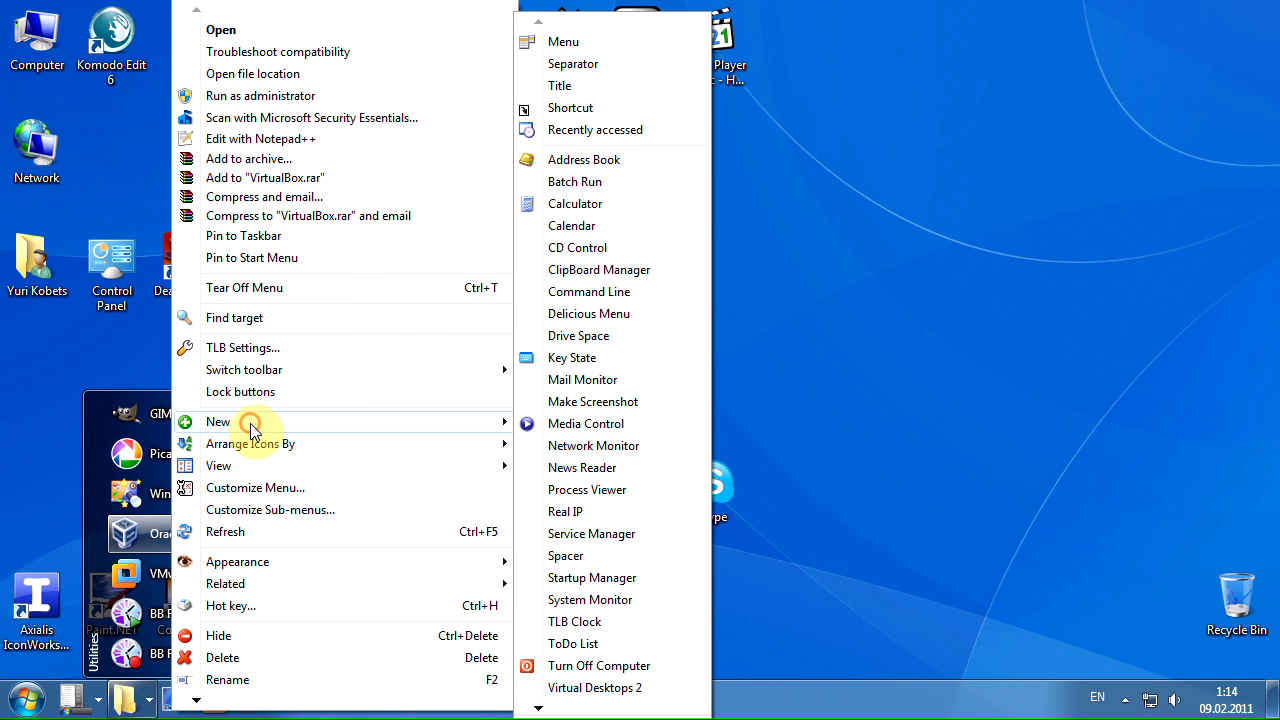
{"action": "left_click", "coordinate": [615, 65]}
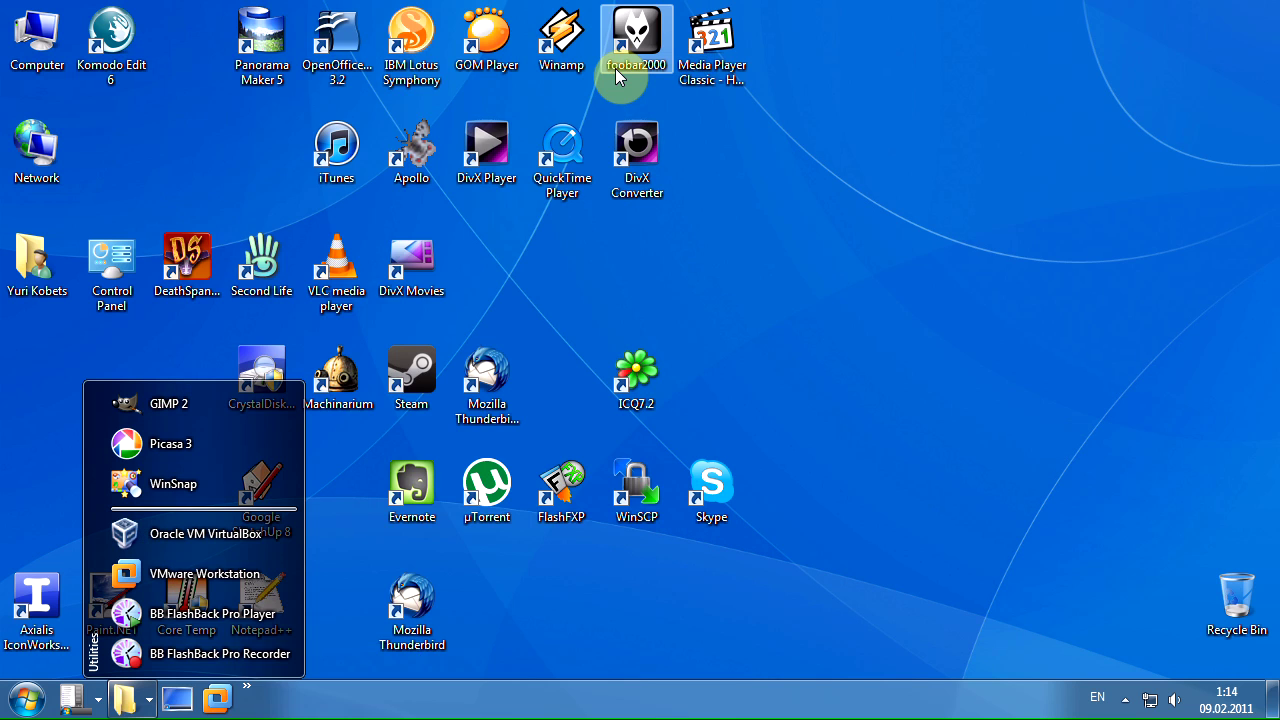
Insert a title reading "Screen Recording" above BB FlashBack Pro Player in the Utilities menu.
{"action": "right_click", "coordinate": [180, 616]}
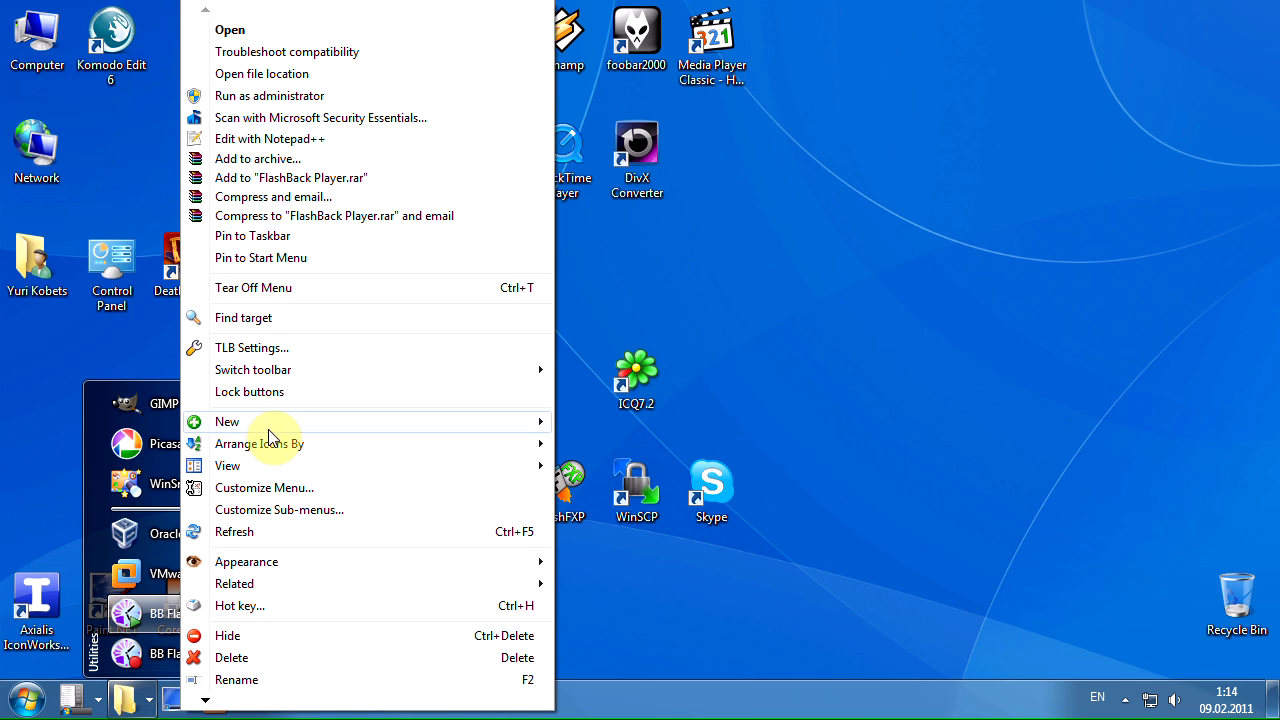
{"action": "mouse_move", "coordinate": [275, 421]}
{"action": "left_click", "coordinate": [640, 88]}
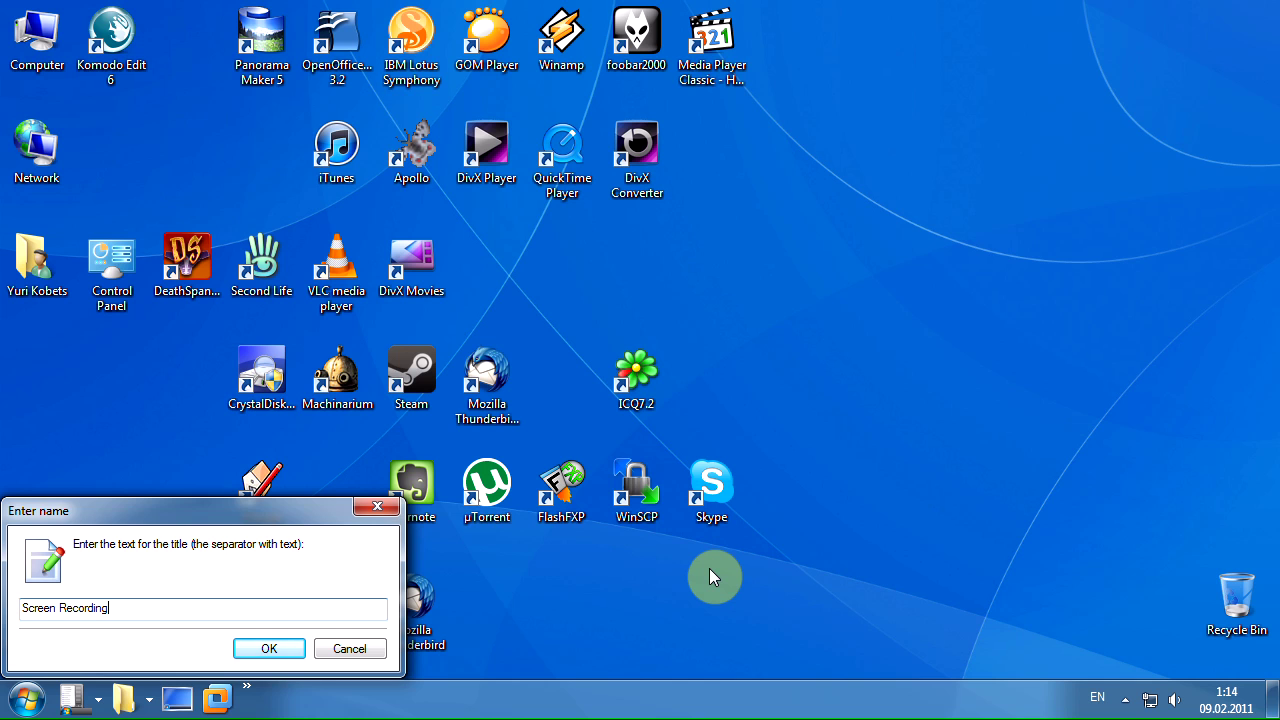
{"action": "key", "text": "Return"}
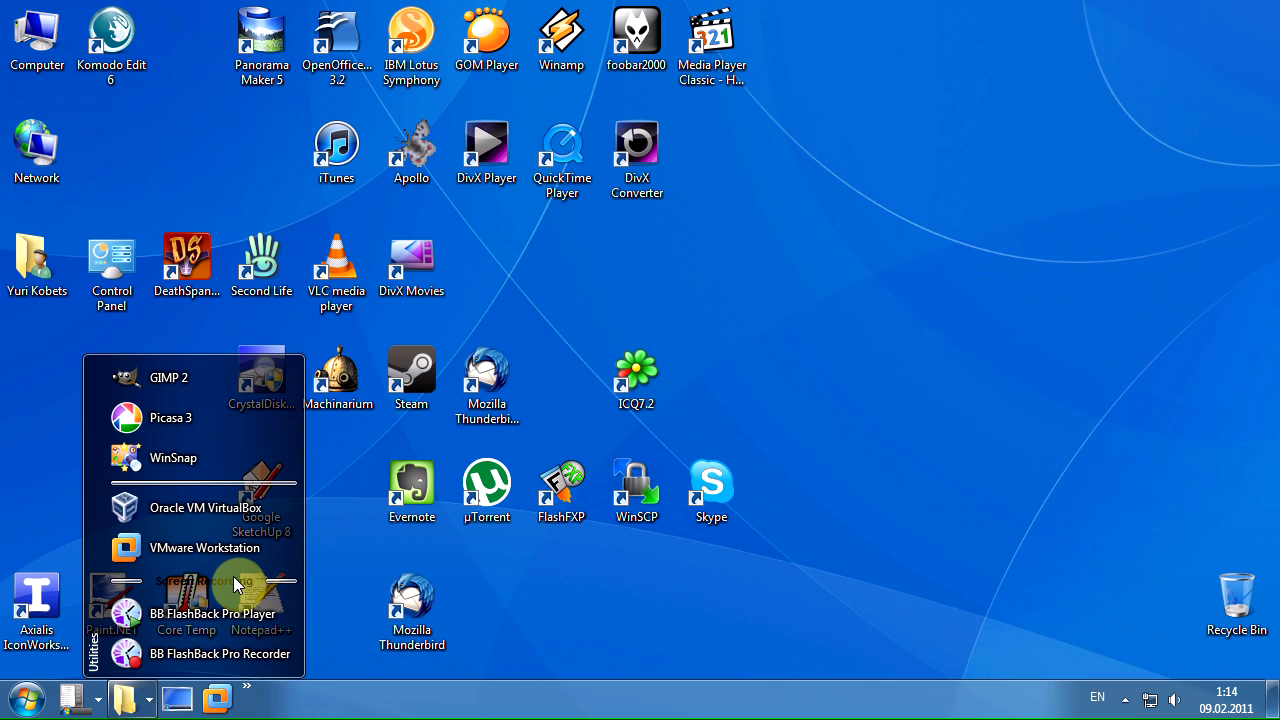
Reset the menu's title text color to default, set the titles text glow to black, save the settings and reopen the Utilities menu.
{"action": "right_click", "coordinate": [97, 604]}
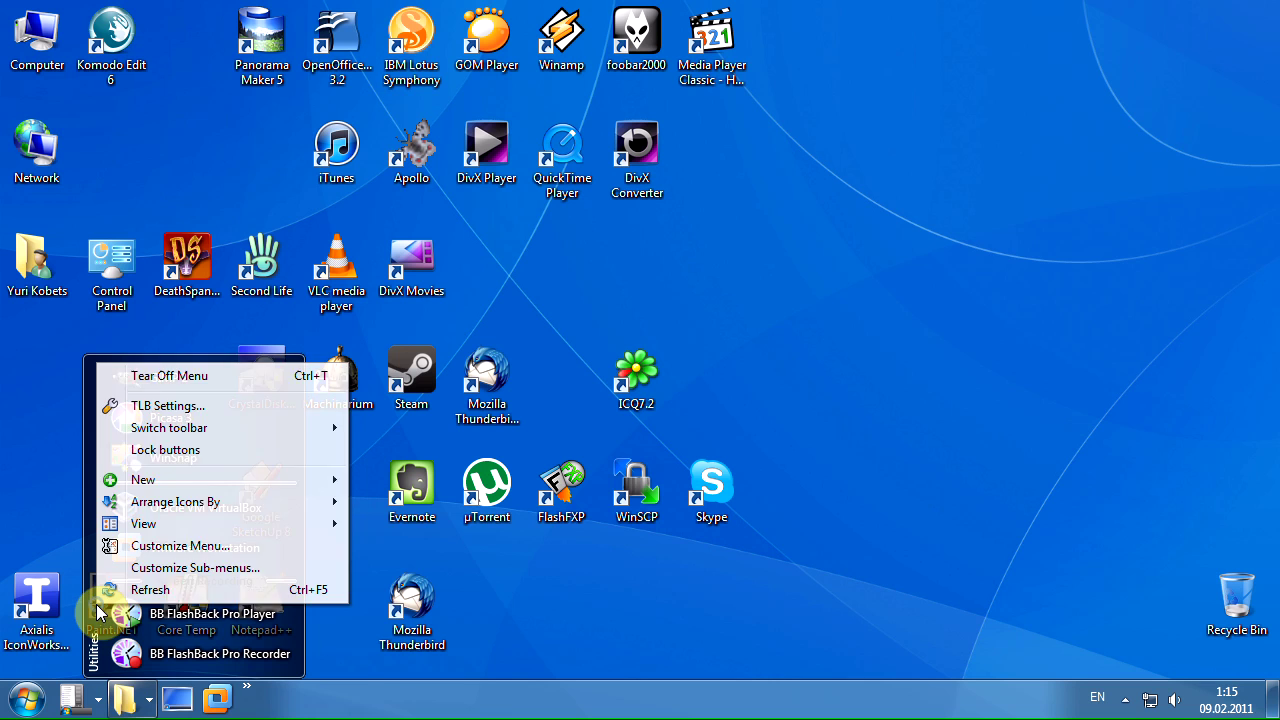
{"action": "left_click", "coordinate": [145, 406]}
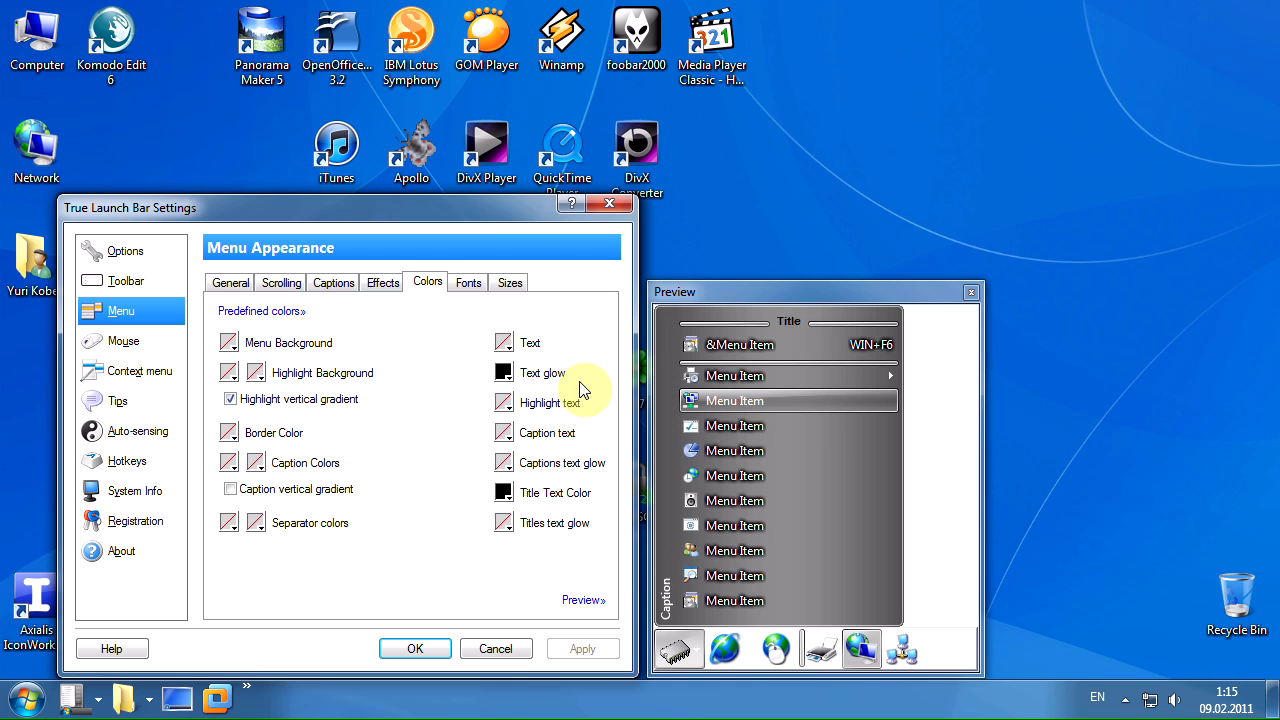
{"action": "left_click", "coordinate": [503, 493]}
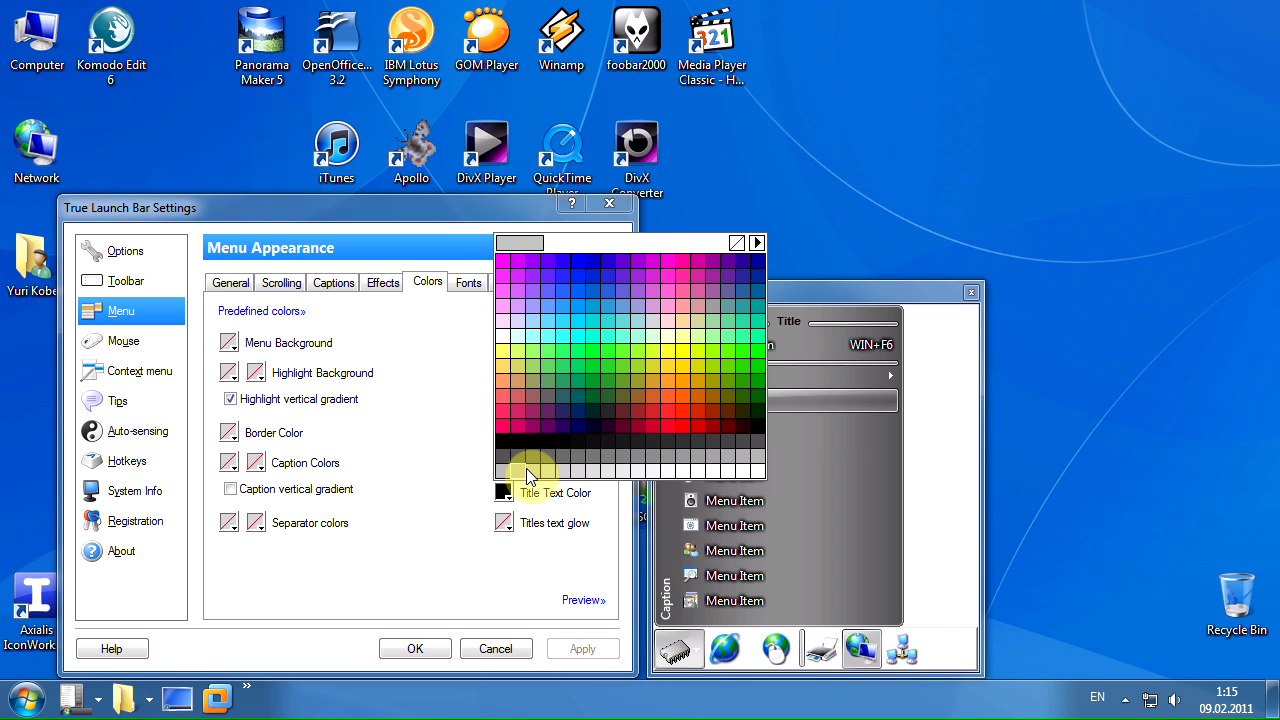
{"action": "left_click", "coordinate": [735, 243]}
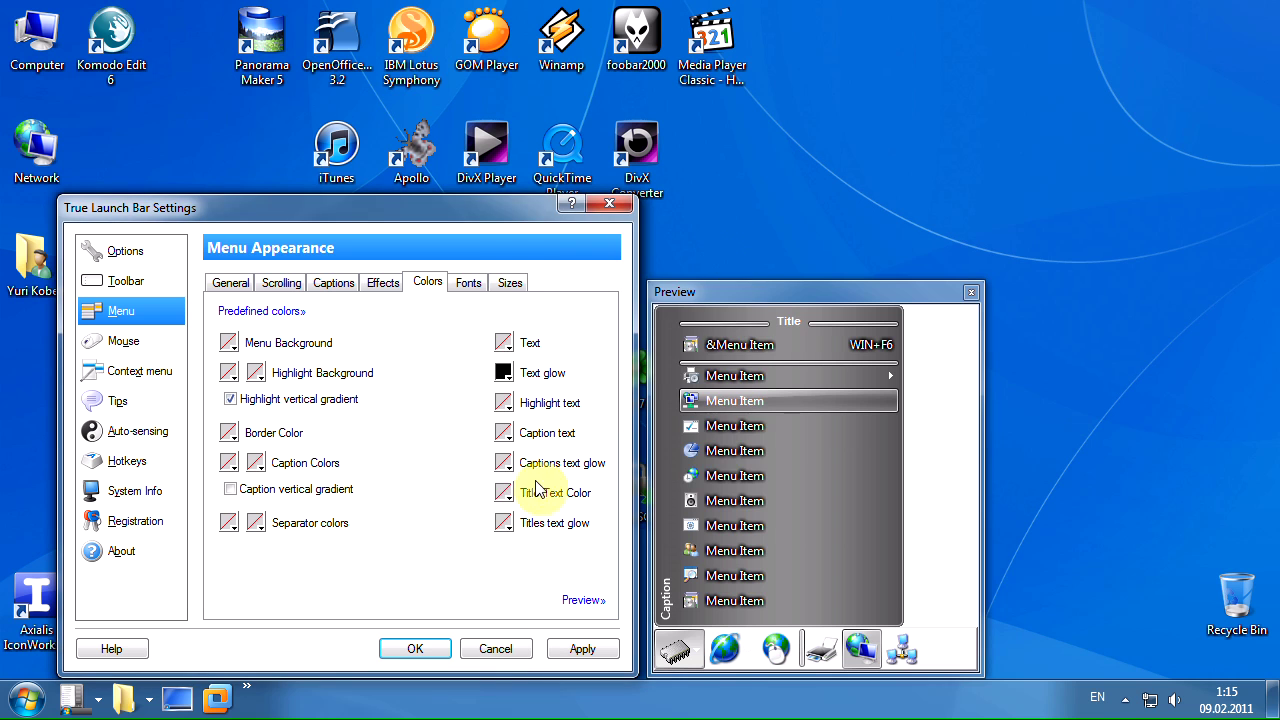
{"action": "left_click", "coordinate": [504, 522]}
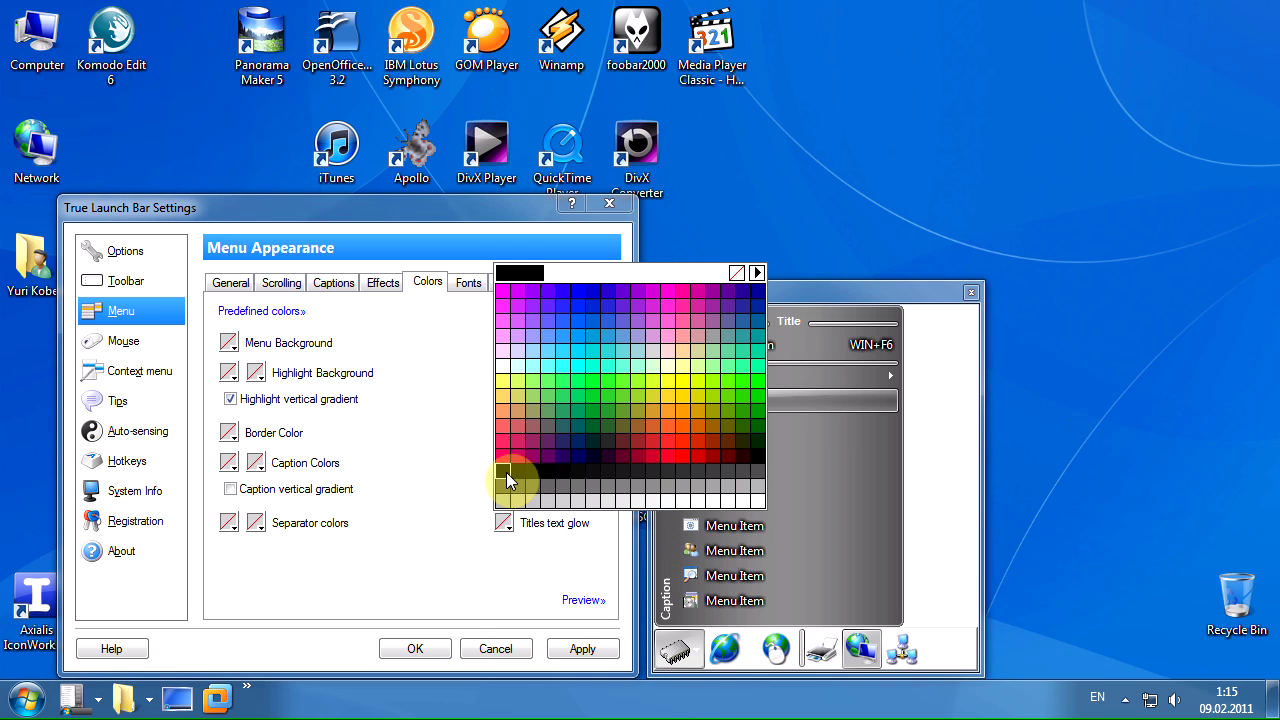
{"action": "left_click", "coordinate": [506, 472]}
{"action": "left_click", "coordinate": [441, 647]}
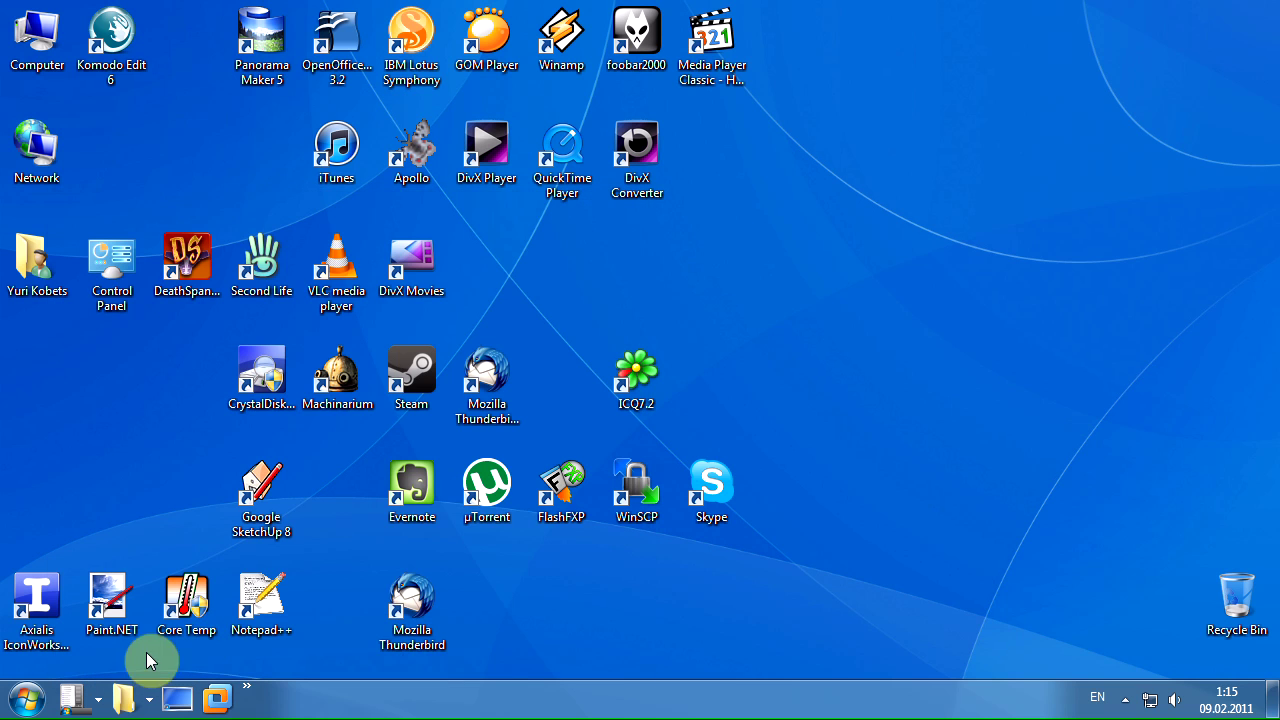
{"action": "left_click", "coordinate": [133, 701]}
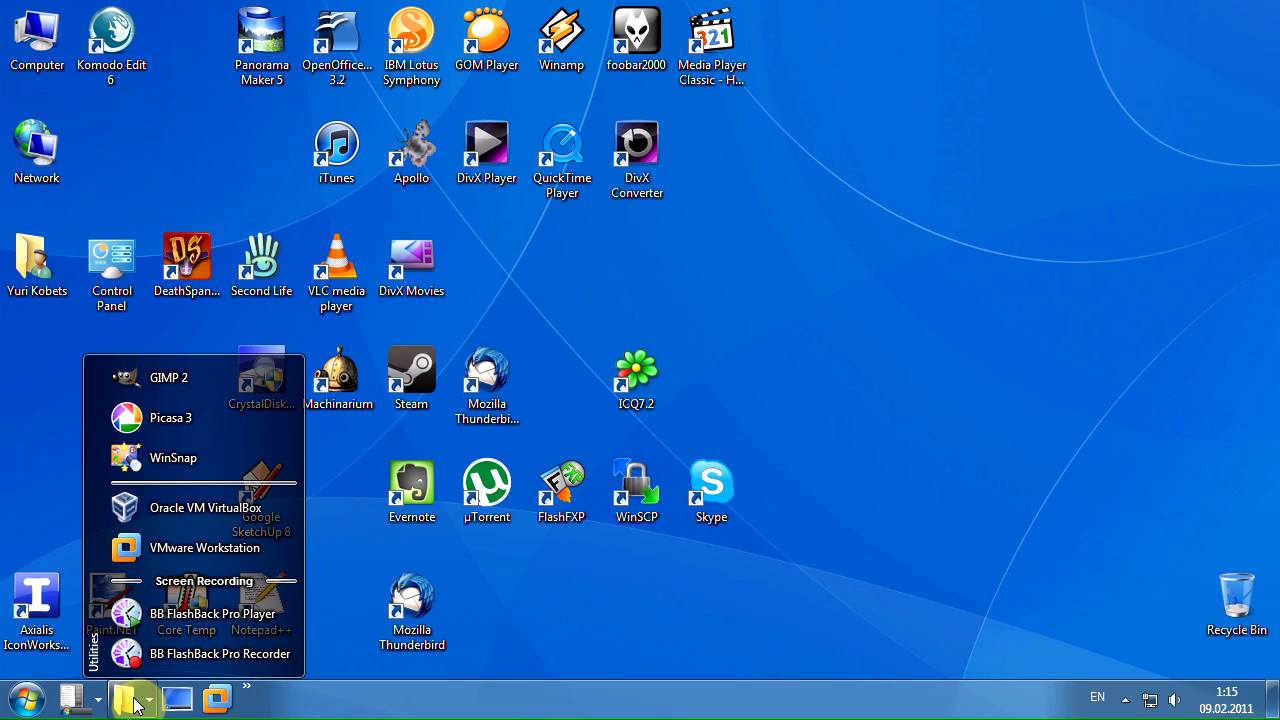
Give the separator above Oracle VM VirtualBox the title "Virtualization".
{"action": "right_click", "coordinate": [206, 489]}
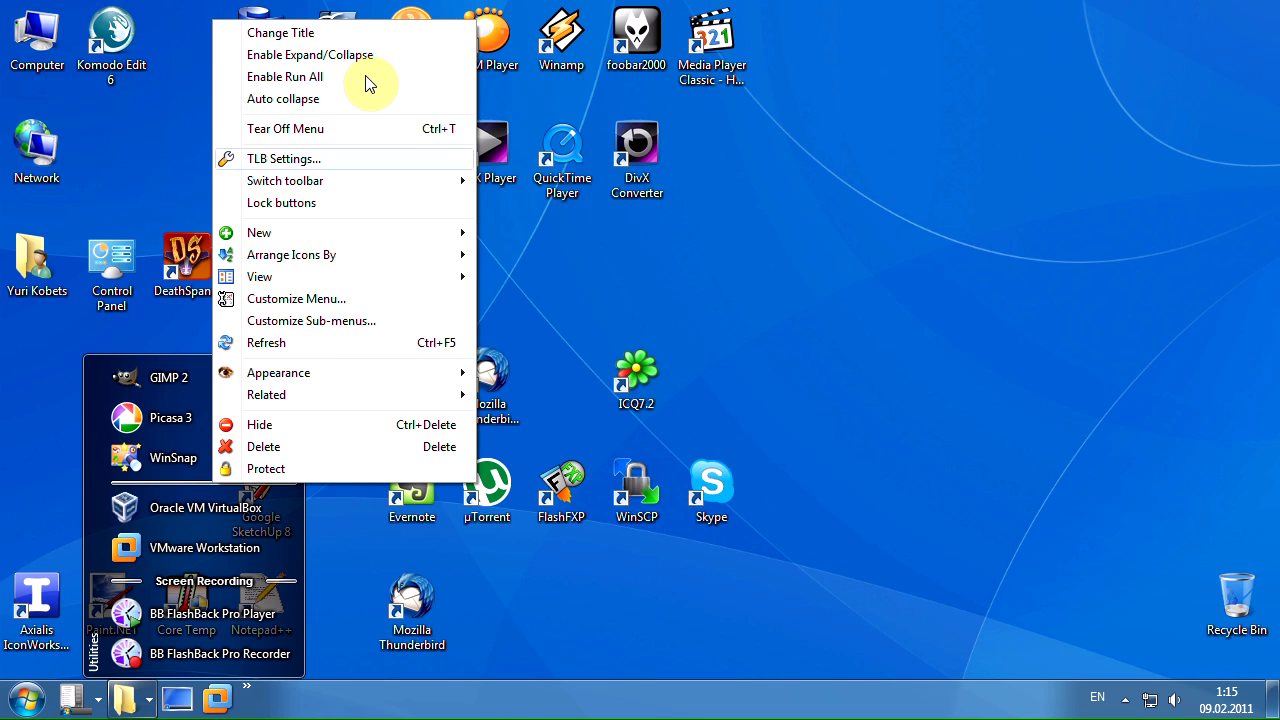
{"action": "left_click", "coordinate": [360, 33]}
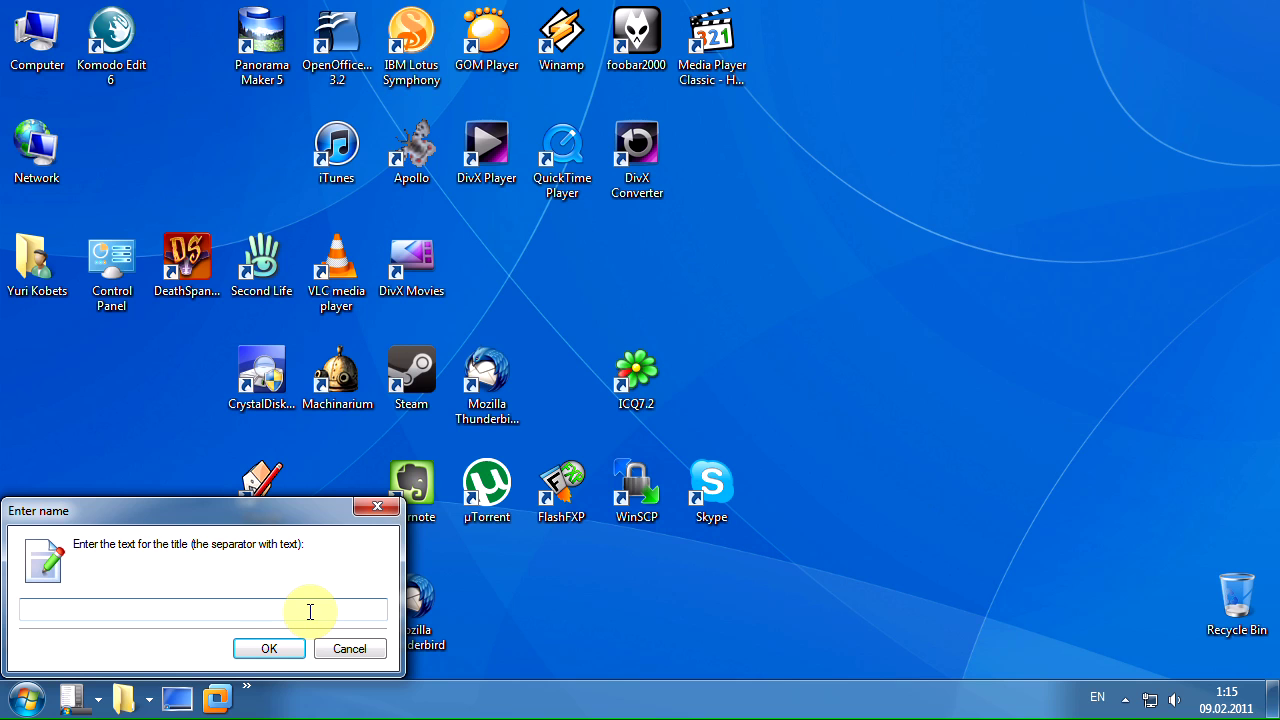
{"action": "type", "text": "Virtualization"}
{"action": "key", "text": "Return"}
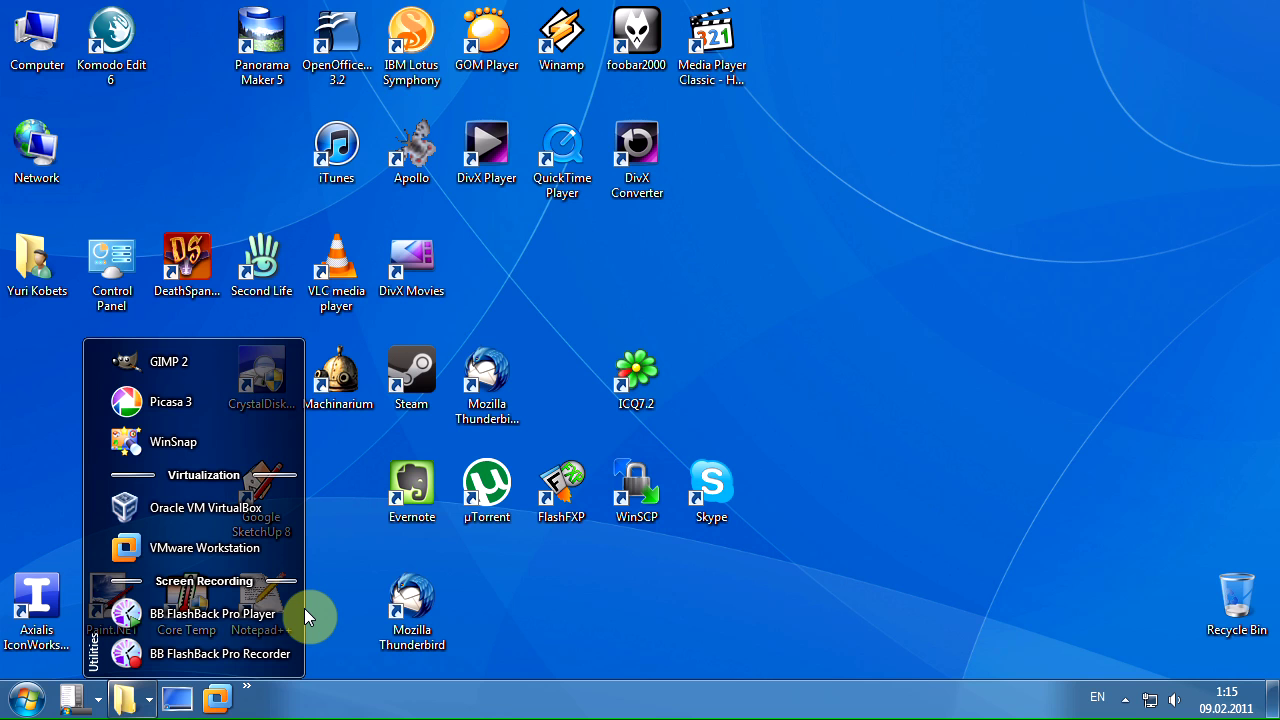
Change the Utilities menu button's icon to the memory chip from imageres.dll.
{"action": "right_click", "coordinate": [142, 705]}
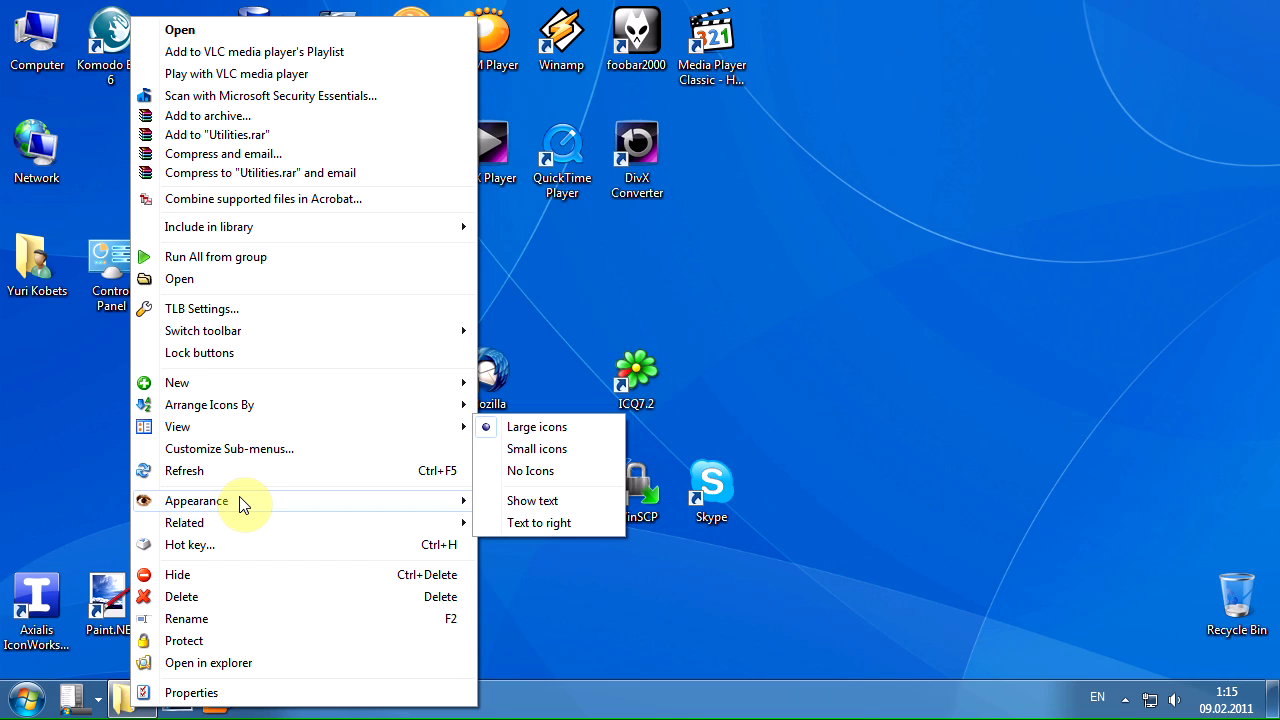
{"action": "mouse_move", "coordinate": [242, 503]}
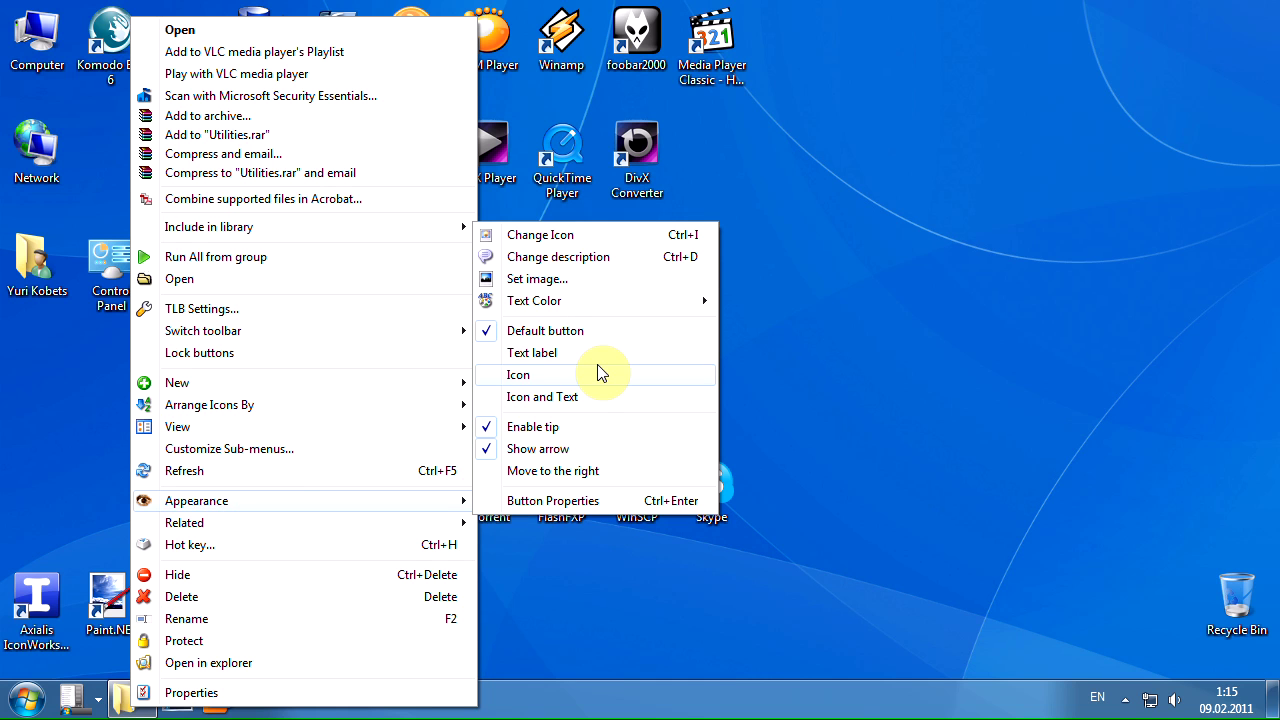
{"action": "left_click", "coordinate": [577, 236]}
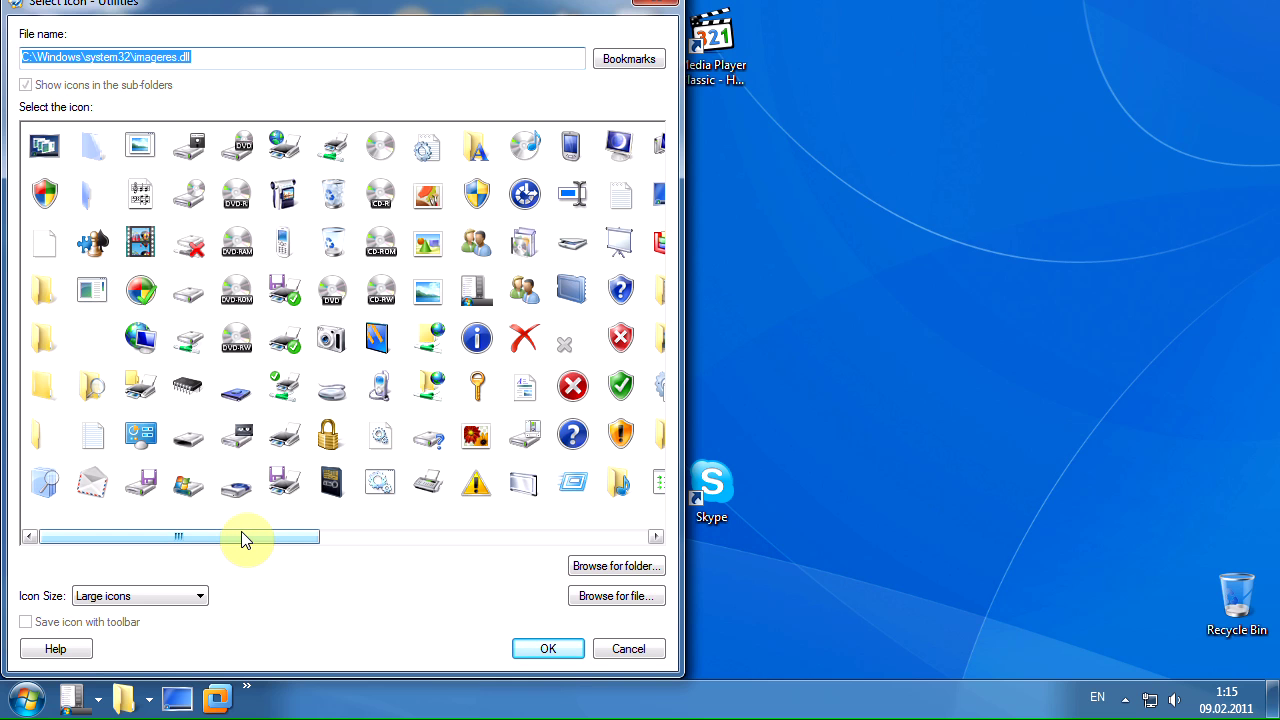
{"action": "left_click", "coordinate": [241, 533]}
{"action": "left_click_drag", "start_coordinate": [243, 540], "coordinate": [299, 540]}
{"action": "left_click", "coordinate": [102, 384]}
{"action": "left_click", "coordinate": [550, 649]}
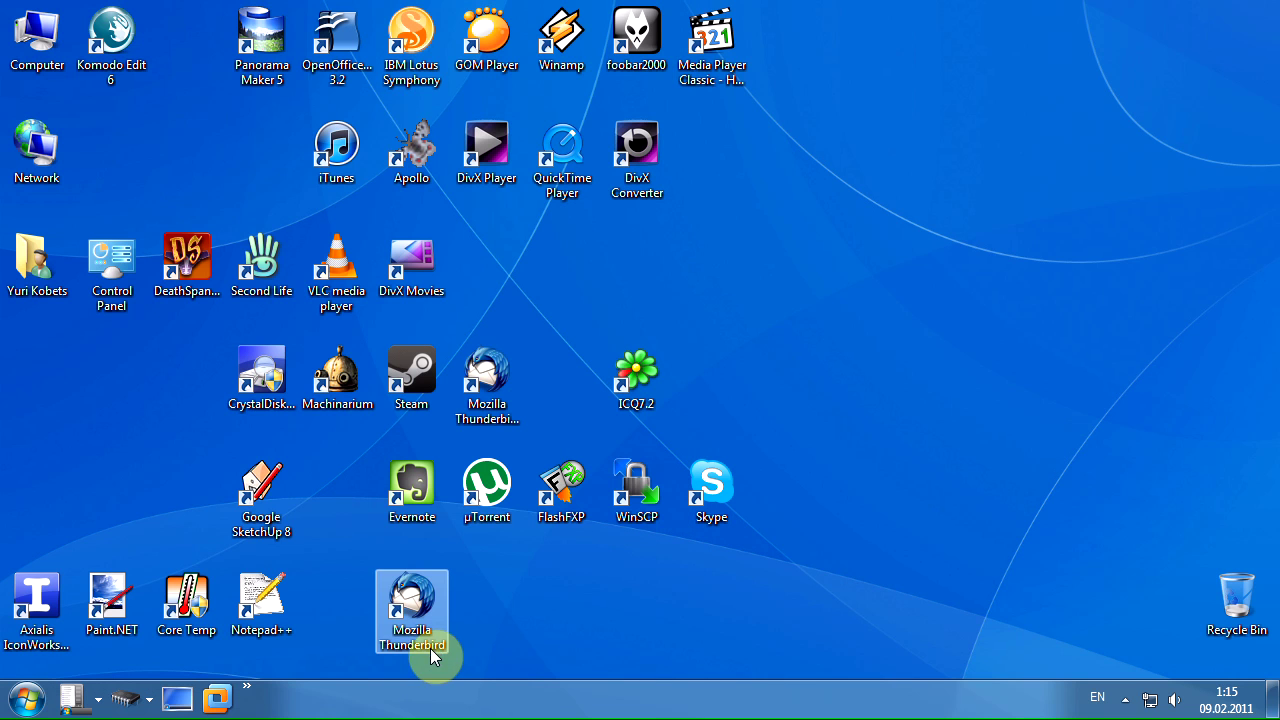
Delete the VMware Workstation shortcut from the toolbar and hide the blue desktop screen button beside the Utilities menu.
{"action": "right_click", "coordinate": [220, 698]}
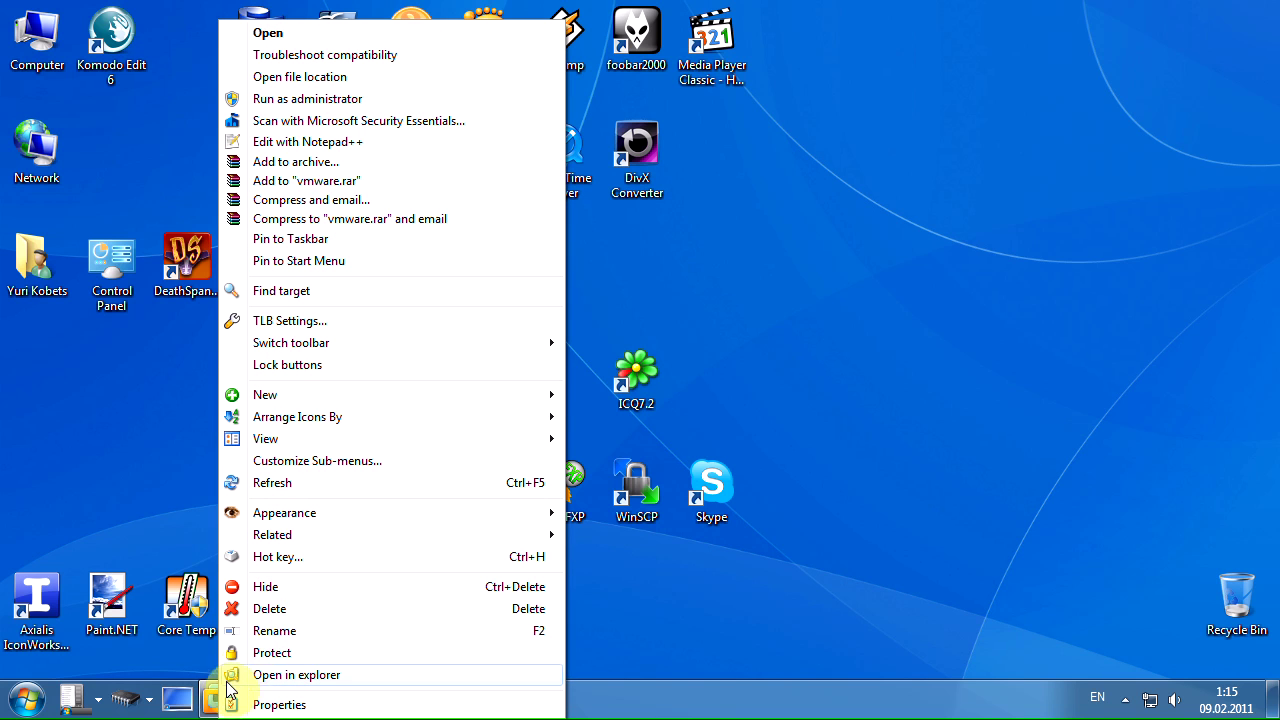
{"action": "left_click", "coordinate": [282, 610]}
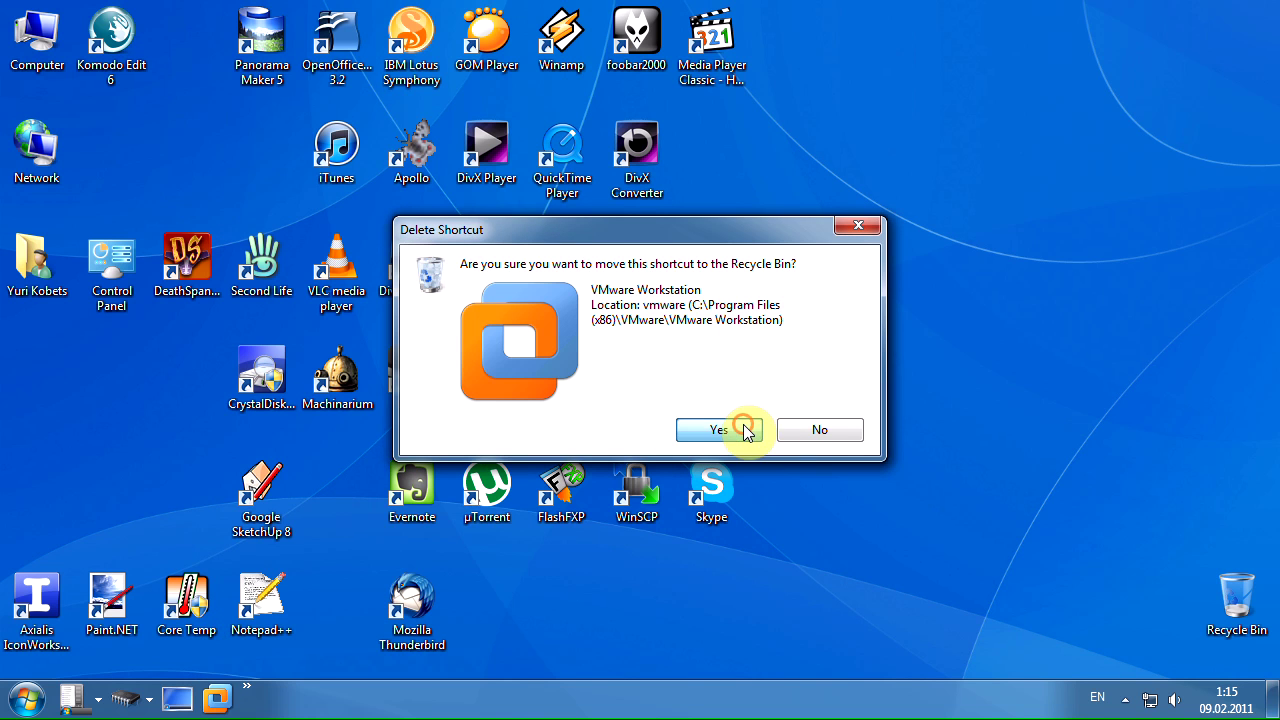
{"action": "left_click", "coordinate": [743, 429]}
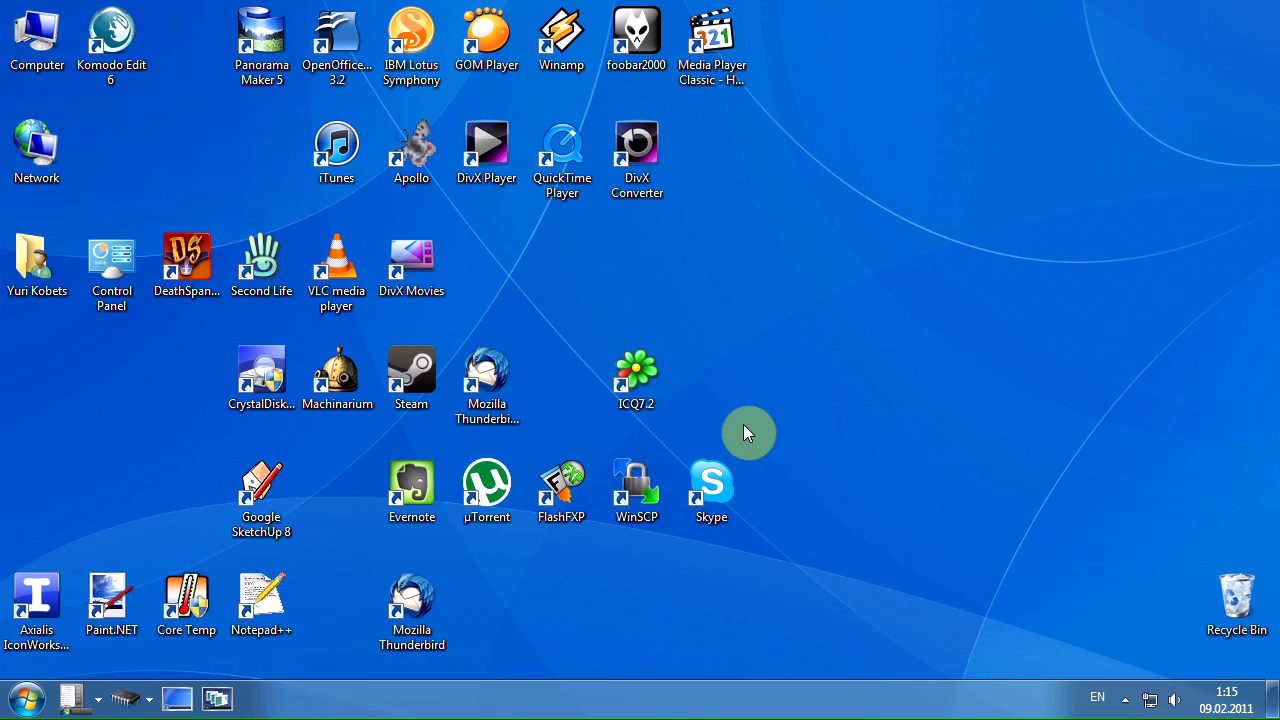
{"action": "right_click", "coordinate": [190, 706]}
{"action": "left_click", "coordinate": [250, 568]}
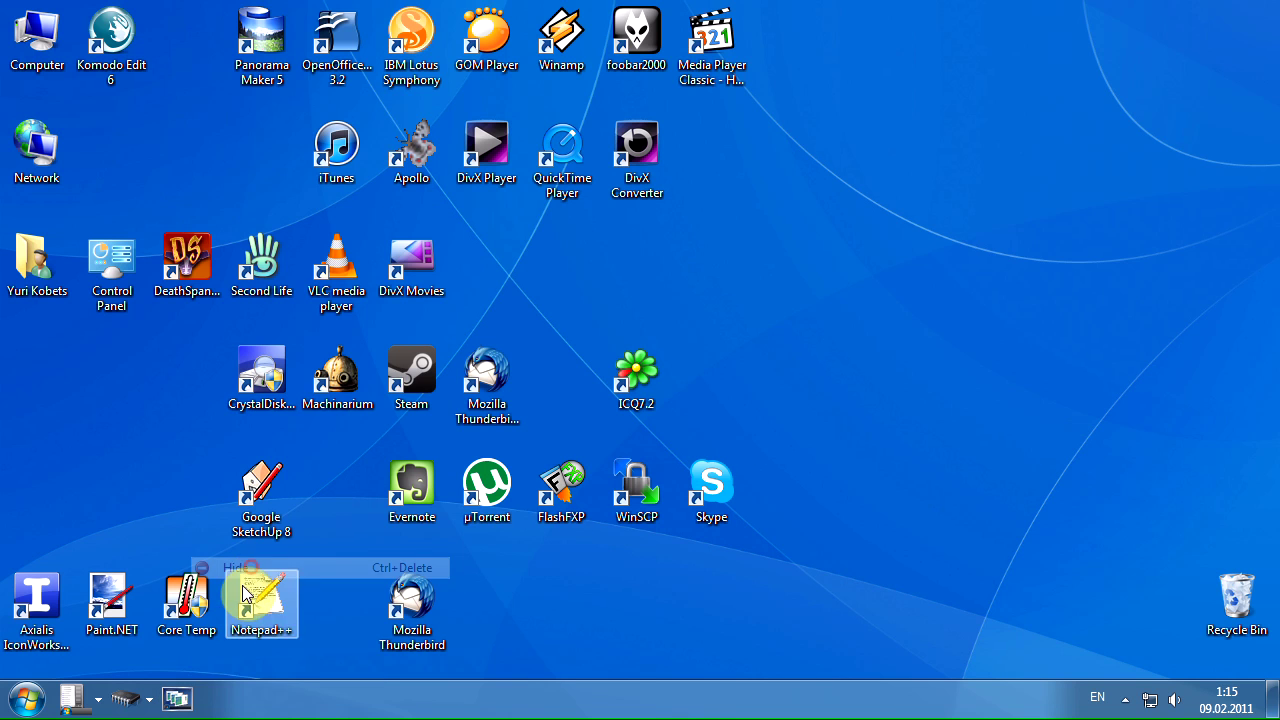
Hide the Window Switcher button on the toolbar and bring back the hidden Shows Desktop button.
{"action": "right_click", "coordinate": [176, 700]}
{"action": "left_click", "coordinate": [220, 565]}
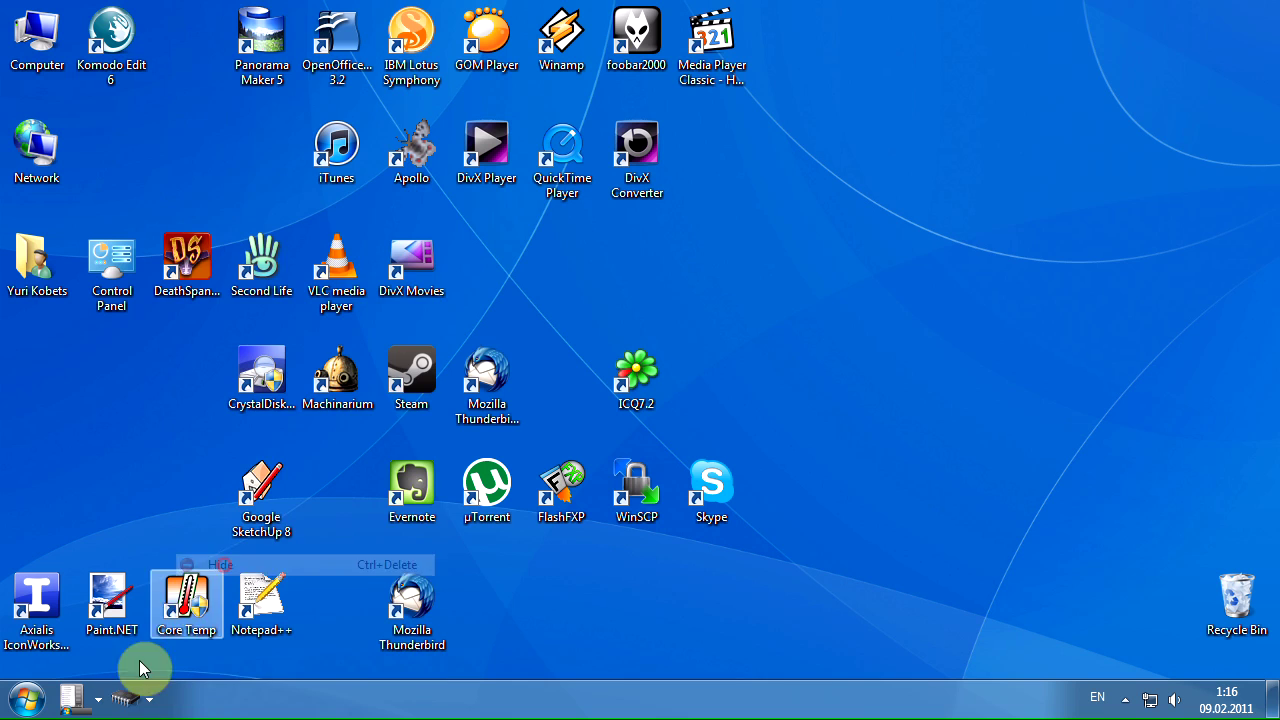
{"action": "right_click", "coordinate": [126, 700]}
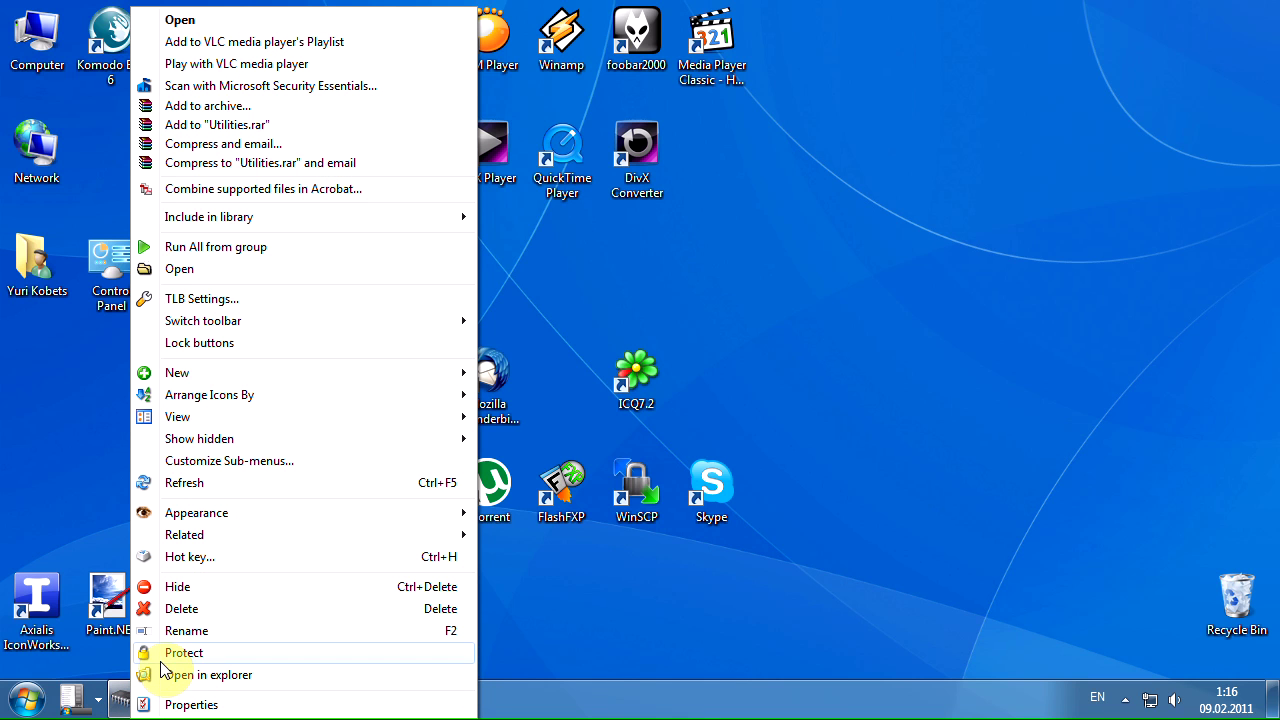
{"action": "mouse_move", "coordinate": [240, 441]}
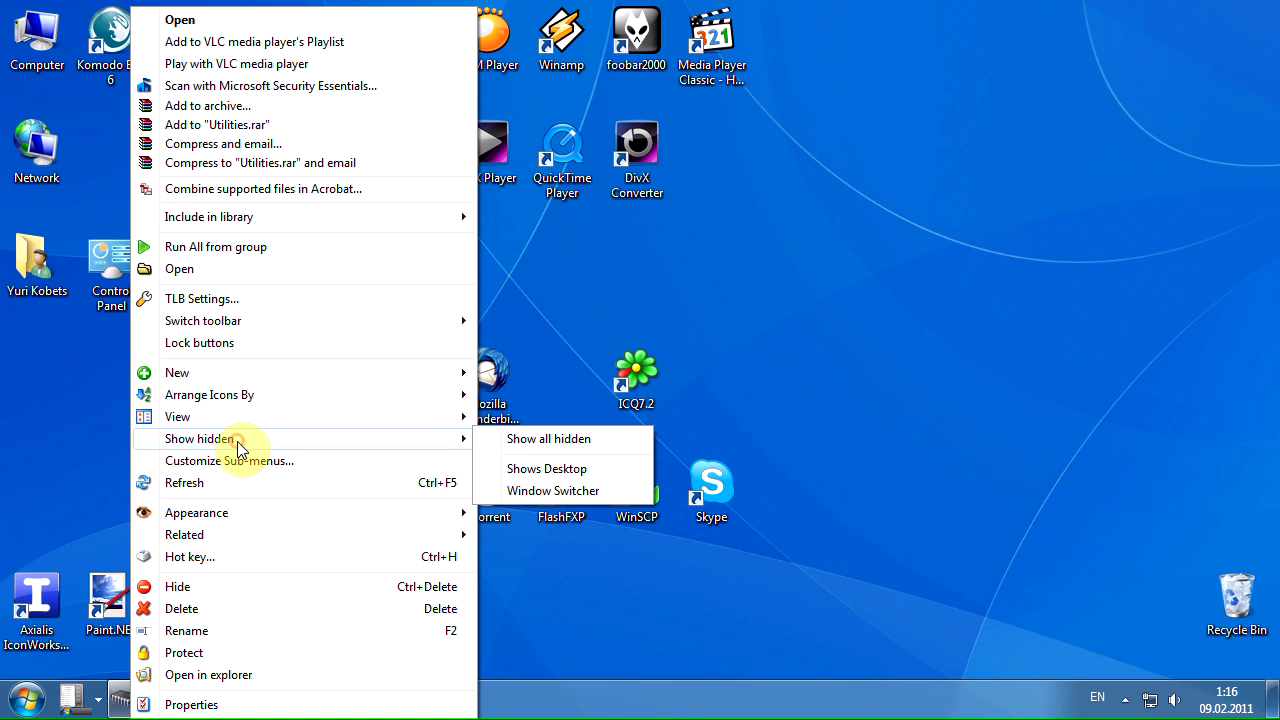
{"action": "left_click", "coordinate": [546, 469]}
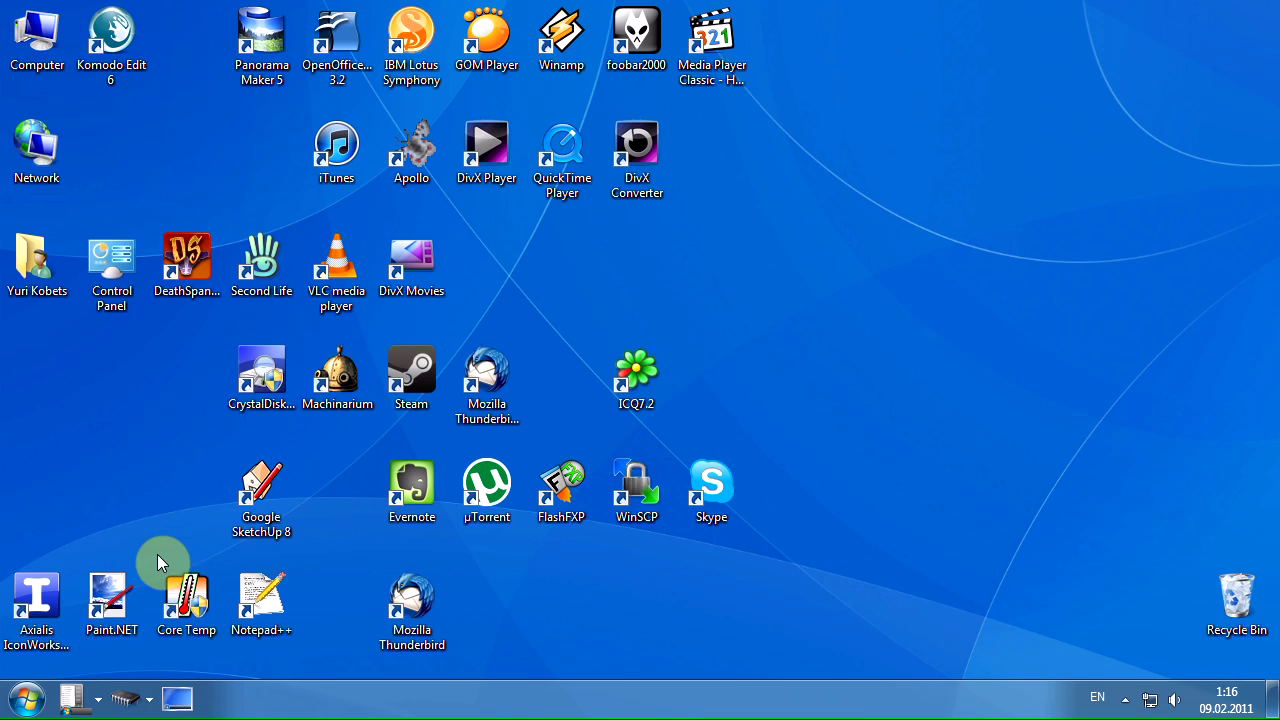
Hide the Shows Desktop button, and restore all hidden buttons to the toolbar at once.
{"action": "right_click", "coordinate": [174, 699]}
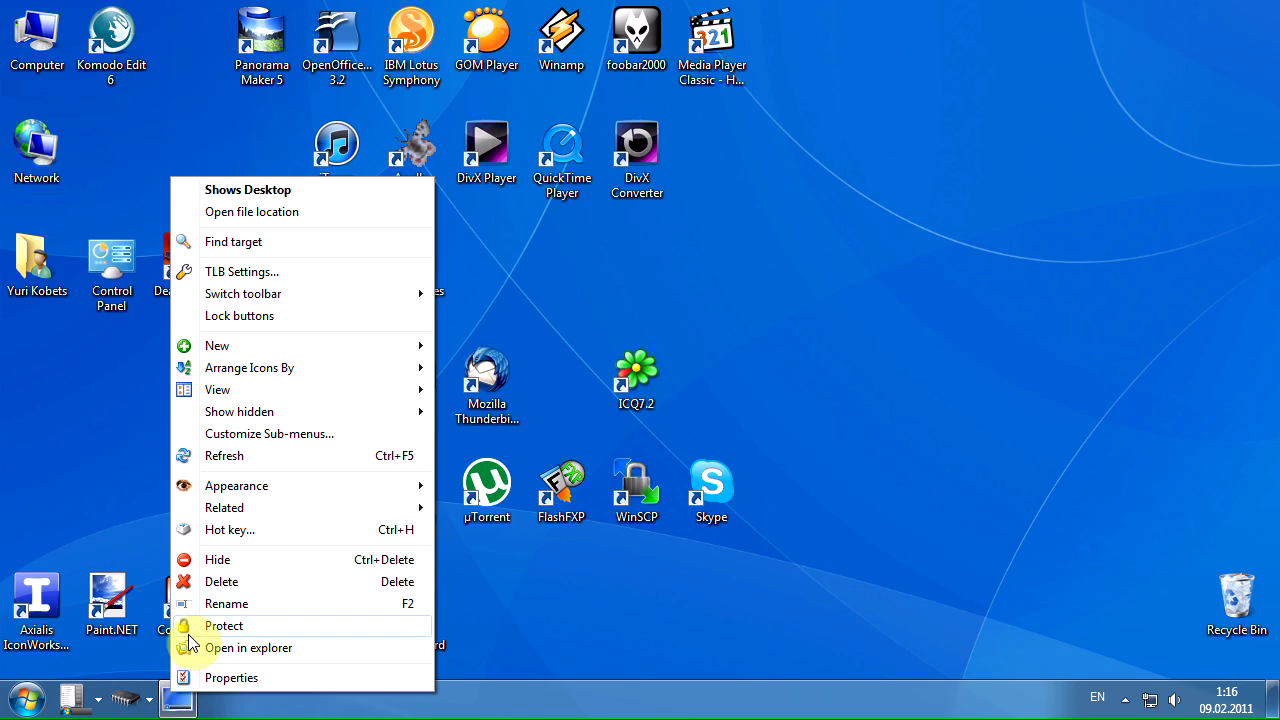
{"action": "left_click", "coordinate": [208, 570]}
{"action": "right_click", "coordinate": [128, 697]}
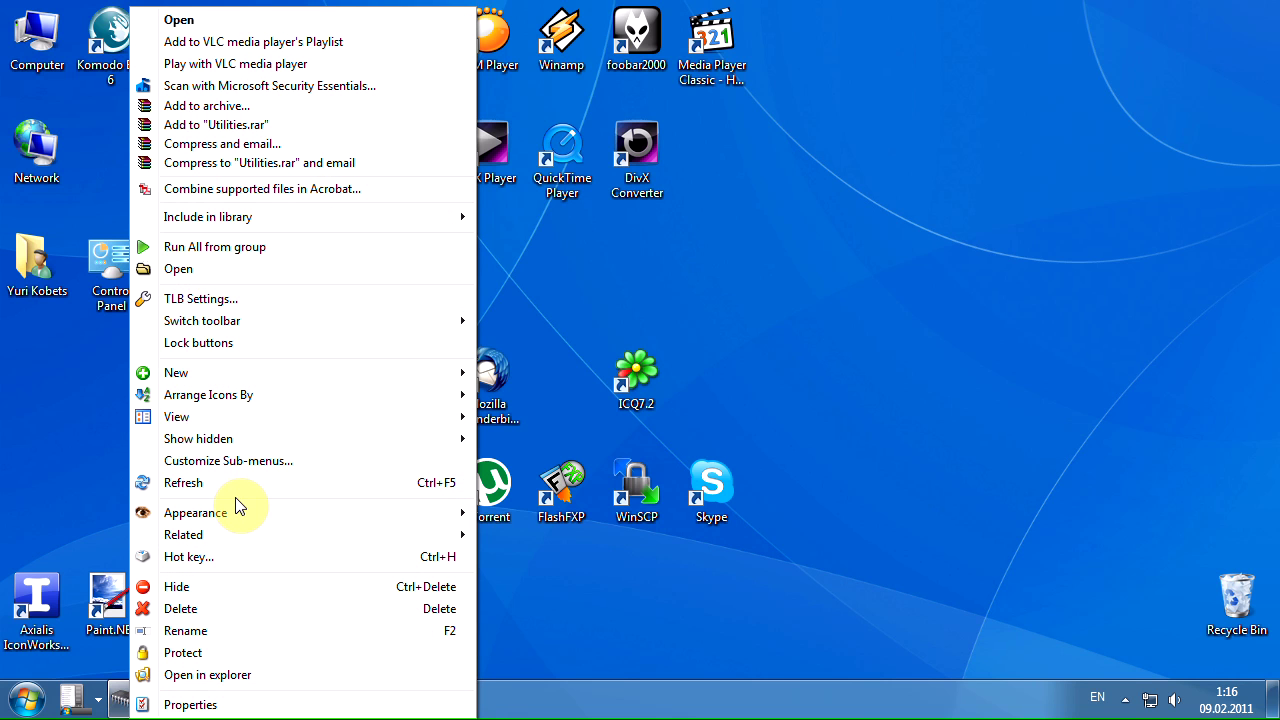
{"action": "mouse_move", "coordinate": [357, 440]}
{"action": "left_click", "coordinate": [516, 440]}
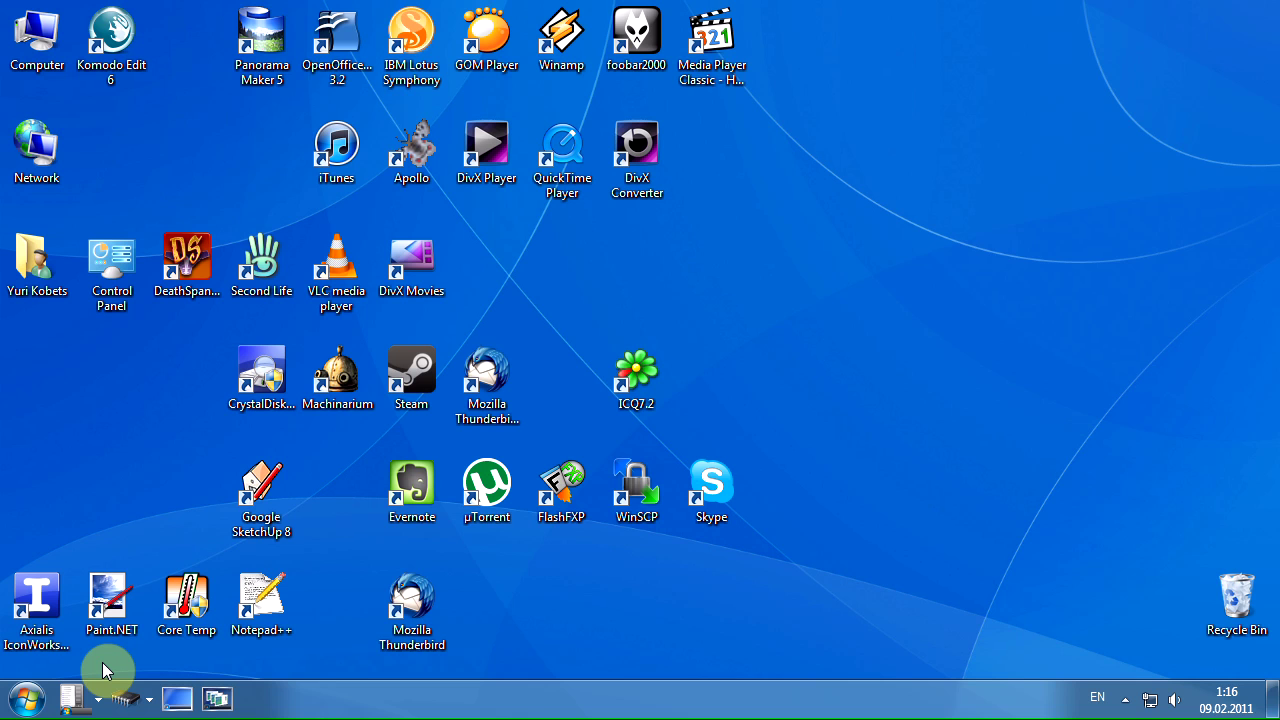
Open the Utilities menu from its memory chip button on the toolbar.
{"action": "mouse_move", "coordinate": [90, 700]}
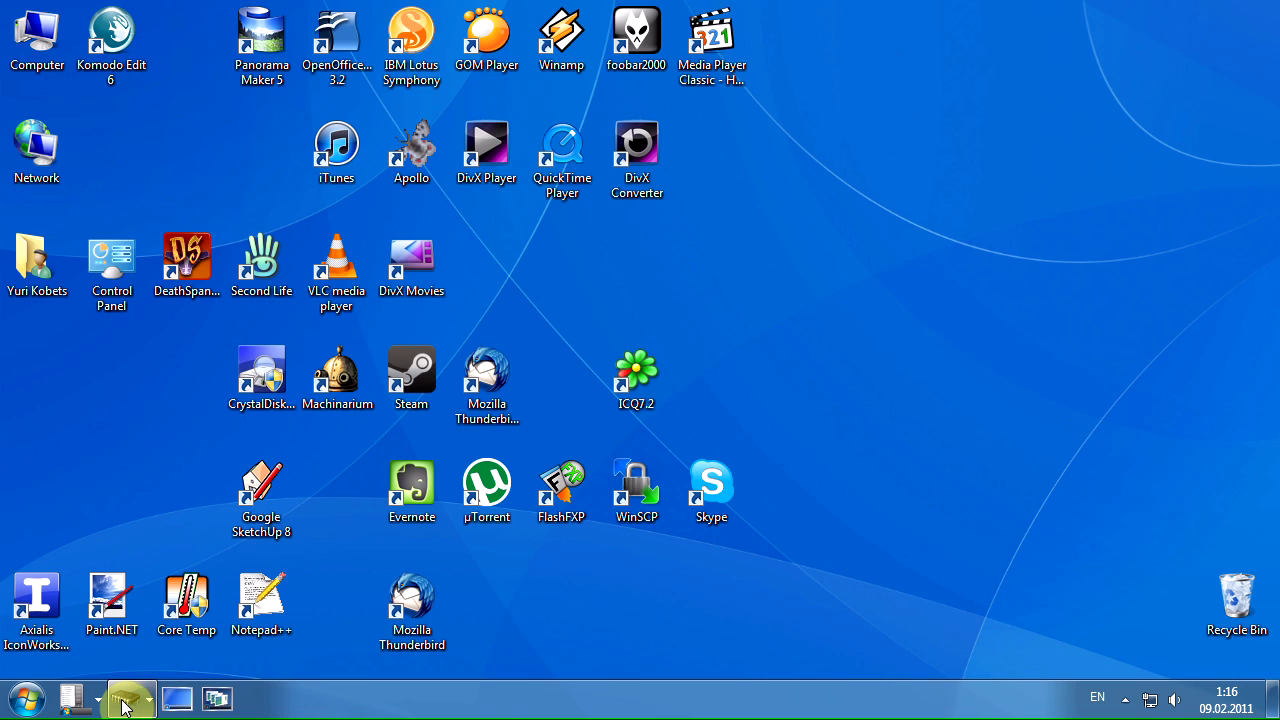
{"action": "left_click", "coordinate": [125, 706]}
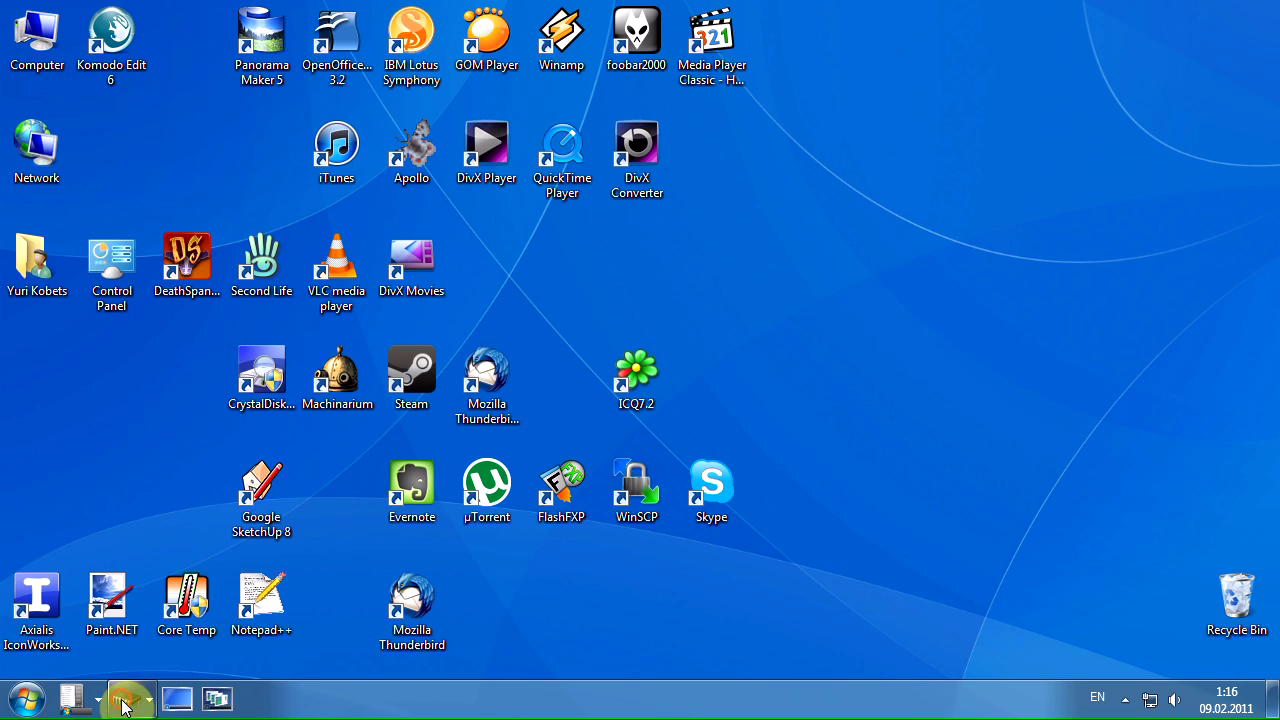